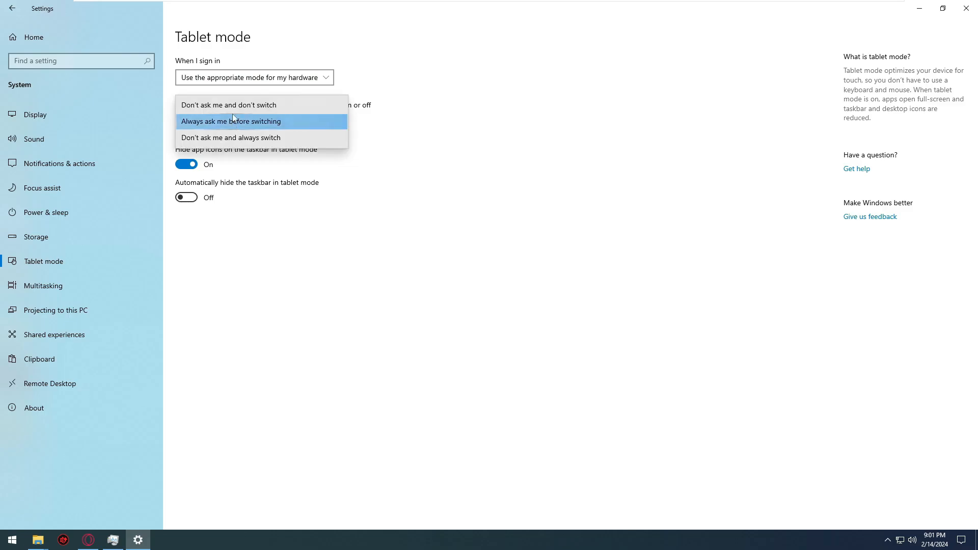
Step: Set automatic tablet mode switching to "Don't ask me and don't switch" and turn off Snap windows in the Multitasking settings
{"action": "left_click", "coordinate": [232, 108]}
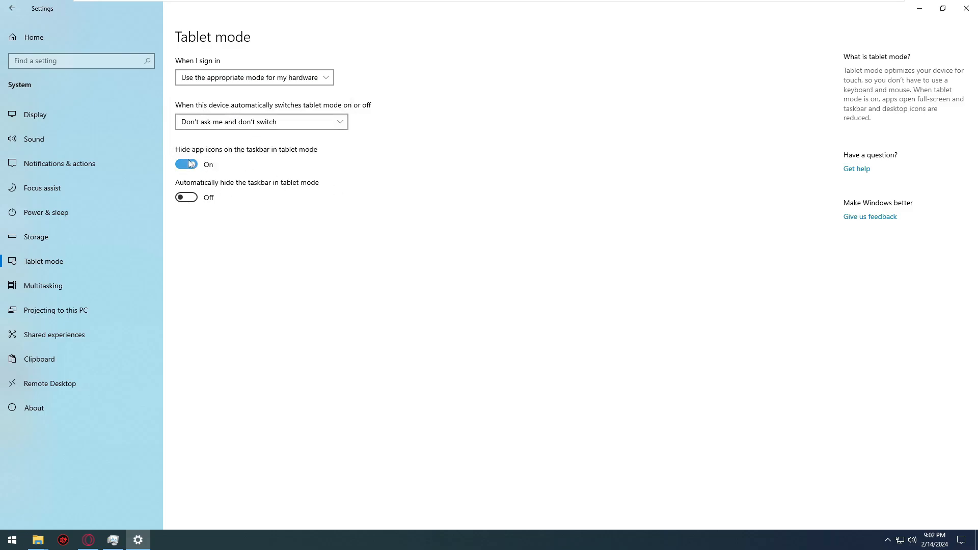
{"action": "left_click", "coordinate": [56, 286]}
{"action": "left_click", "coordinate": [186, 129]}
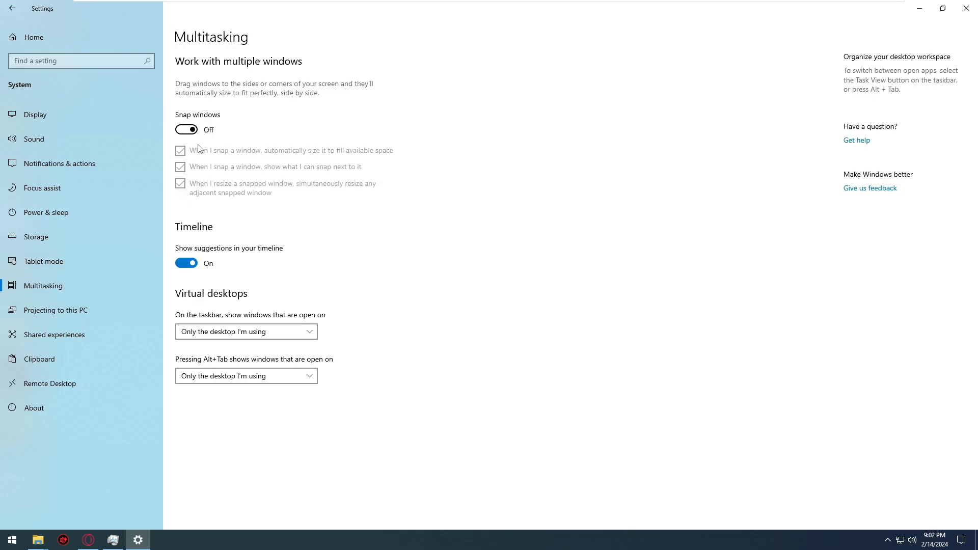
Step: Review the system settings for projecting, shared experiences, clipboard, Remote Desktop and About
{"action": "left_click", "coordinate": [32, 316]}
{"action": "left_click", "coordinate": [61, 336]}
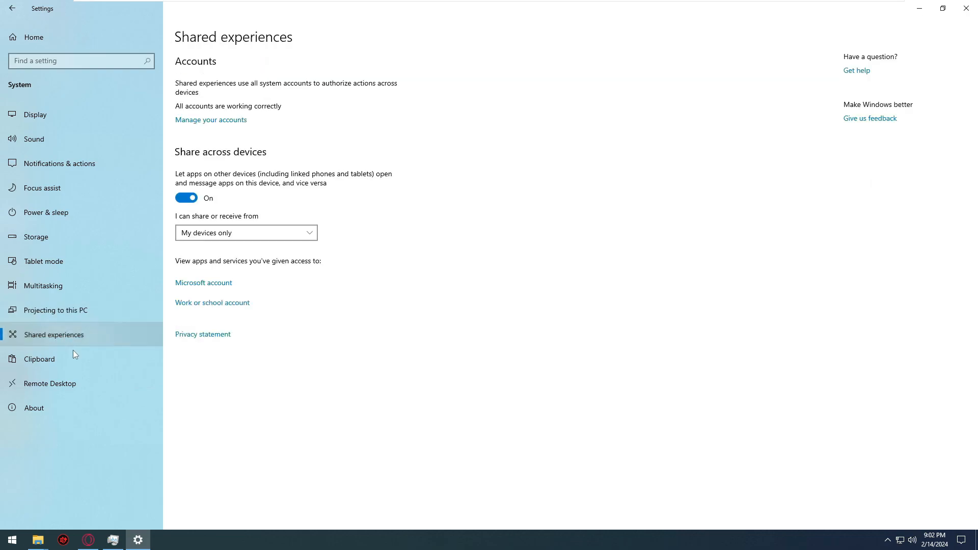
{"action": "left_click", "coordinate": [80, 360]}
{"action": "left_click", "coordinate": [88, 384]}
{"action": "left_click", "coordinate": [84, 410]}
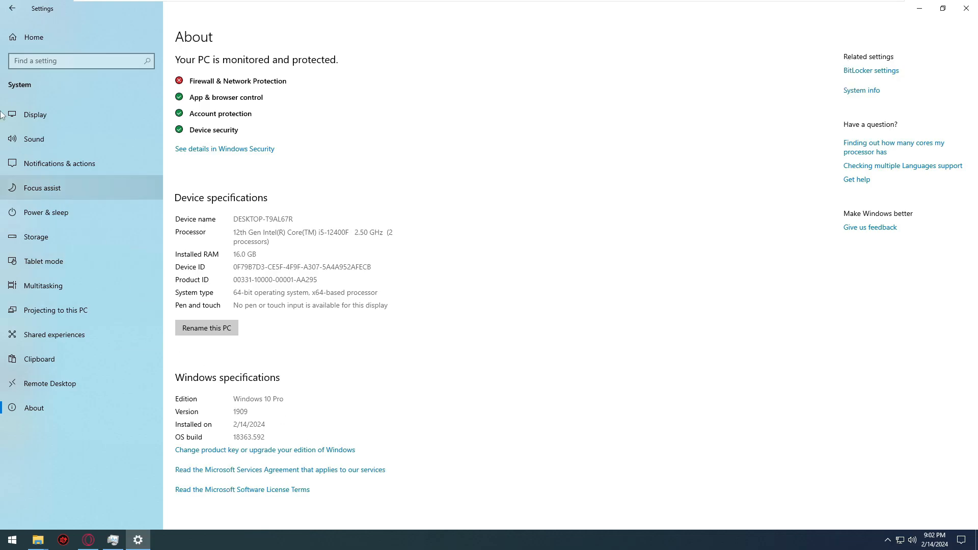
Step: Go to the installed apps list in the Apps settings and uninstall Calculator
{"action": "left_click", "coordinate": [15, 33]}
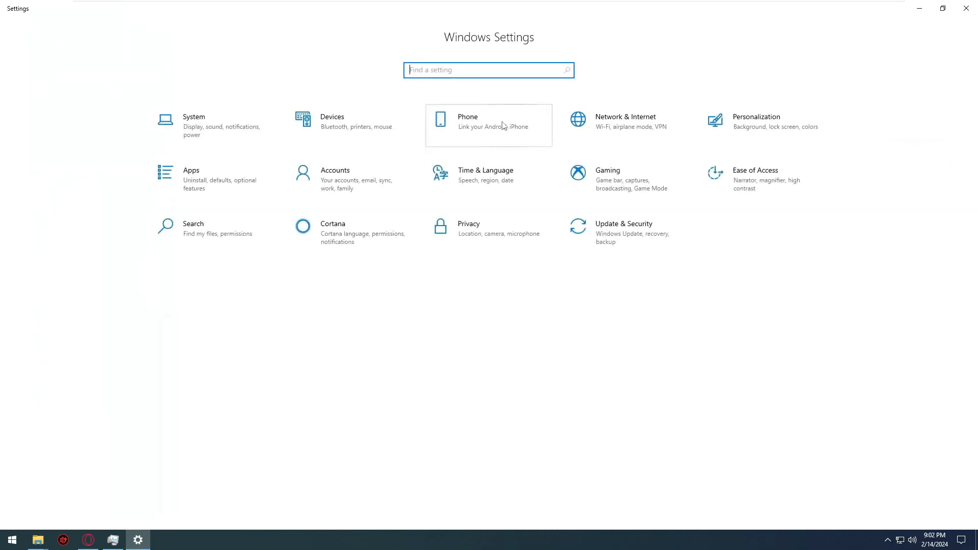
{"action": "left_click", "coordinate": [207, 183]}
{"action": "scroll", "coordinate": [273, 343], "scroll_direction": "down", "scroll_amount": 3}
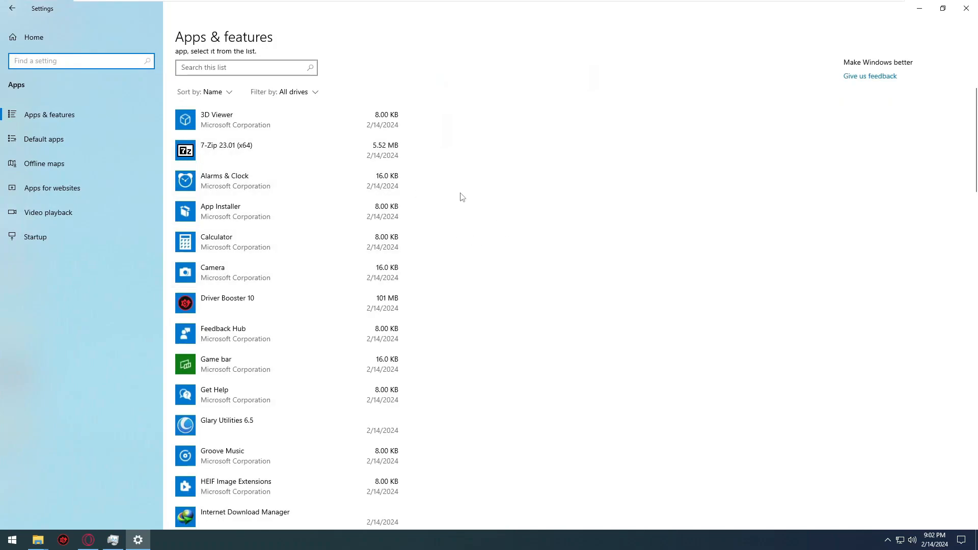
{"action": "scroll", "coordinate": [398, 284], "scroll_direction": "down", "scroll_amount": 2}
{"action": "left_click", "coordinate": [363, 201]}
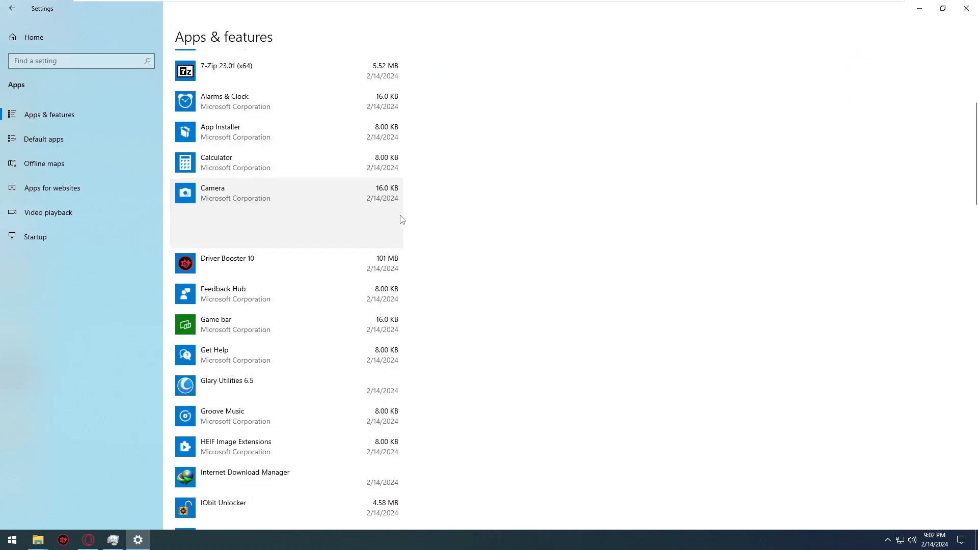
{"action": "left_click", "coordinate": [304, 162]}
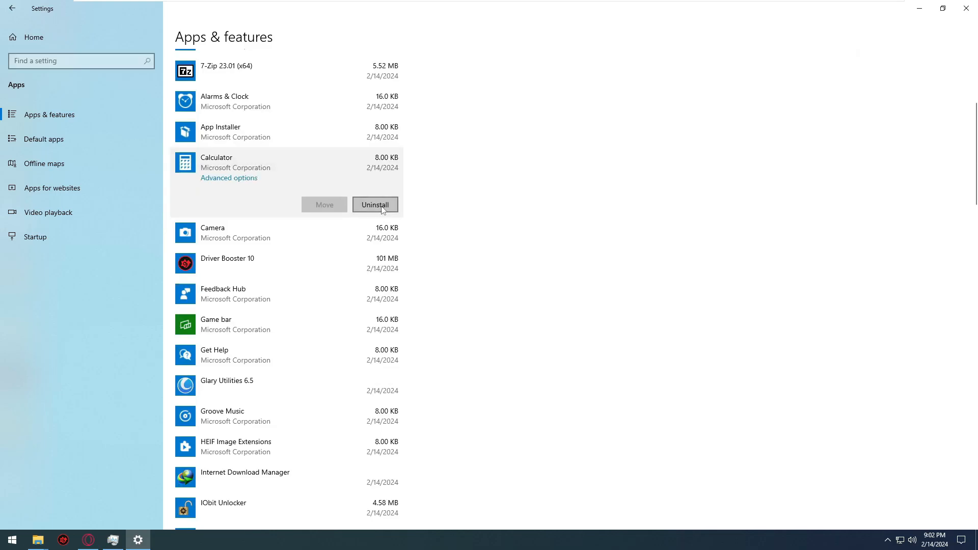
{"action": "left_click", "coordinate": [370, 206]}
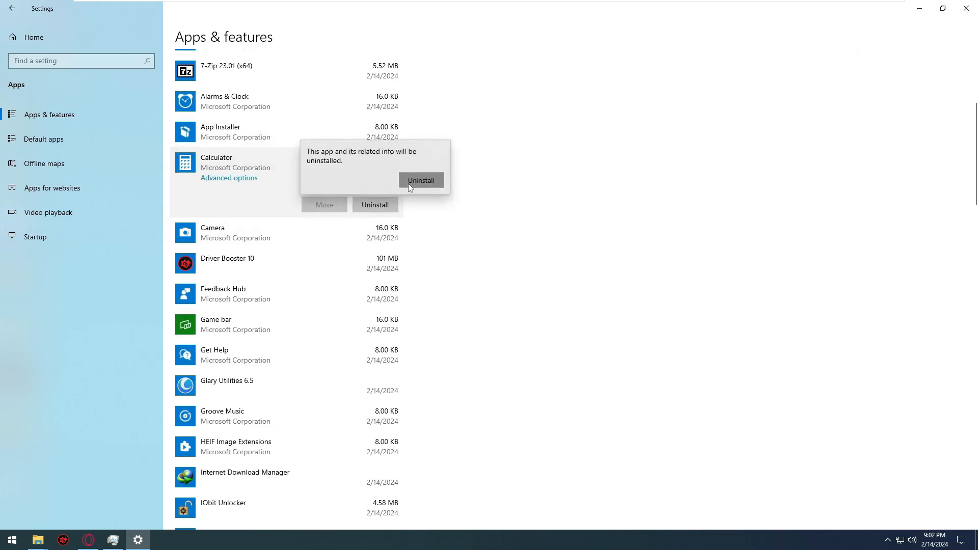
{"action": "left_click", "coordinate": [408, 183]}
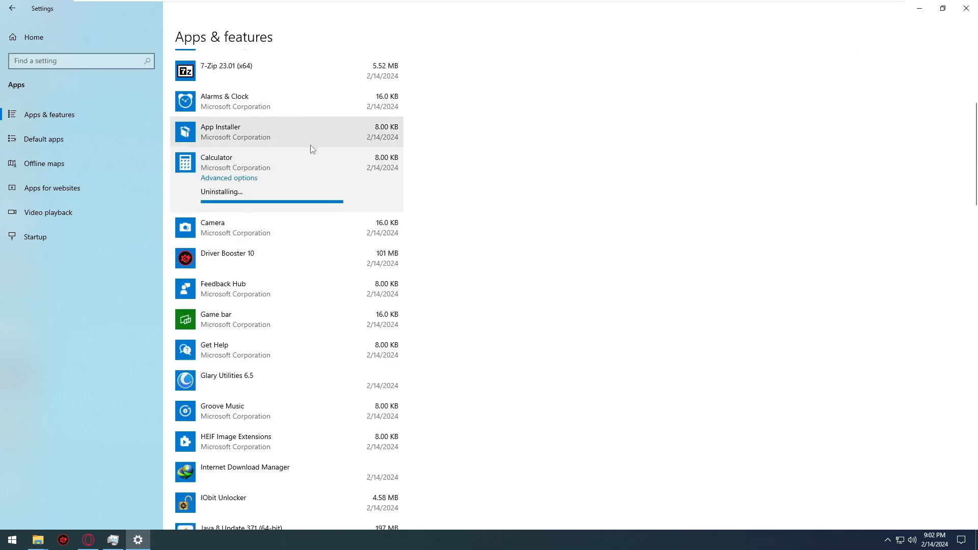
Step: Uninstall Feedback Hub and confirm its removal
{"action": "left_click", "coordinate": [291, 226]}
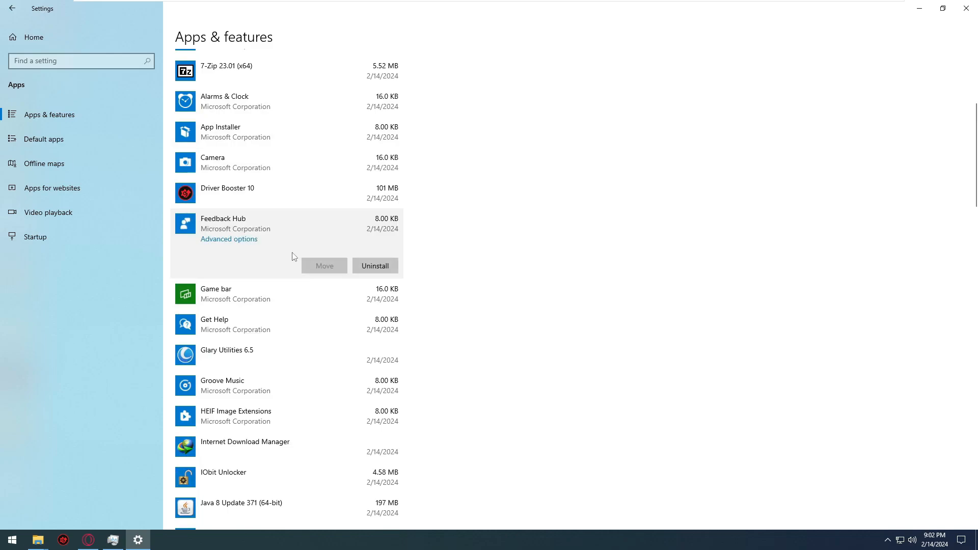
{"action": "left_click", "coordinate": [367, 266]}
{"action": "left_click", "coordinate": [425, 243]}
Step: Uninstall Groove Music from the installed apps list and confirm its removal
{"action": "scroll", "coordinate": [277, 220], "scroll_direction": "down", "scroll_amount": 3}
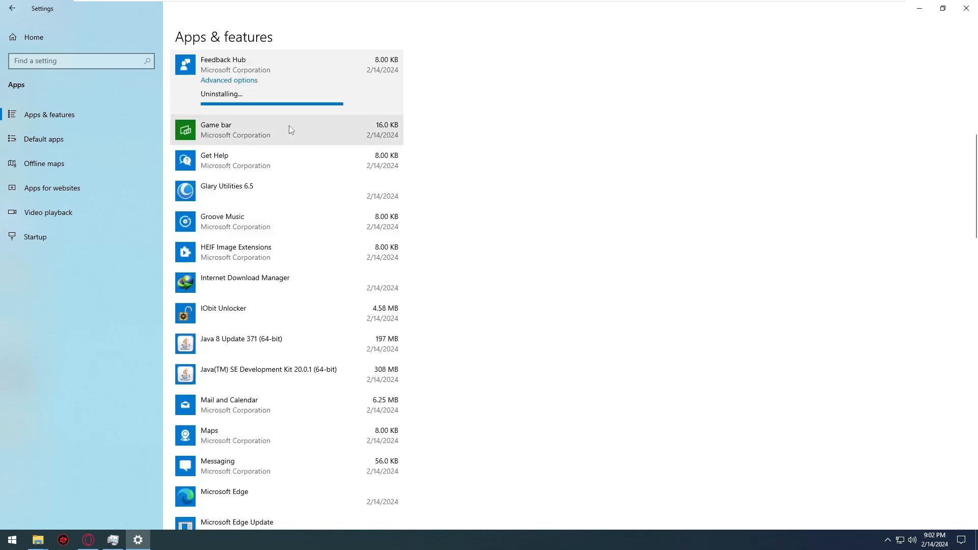
{"action": "left_click", "coordinate": [289, 129]}
{"action": "left_click", "coordinate": [356, 166]}
{"action": "left_click", "coordinate": [376, 199]}
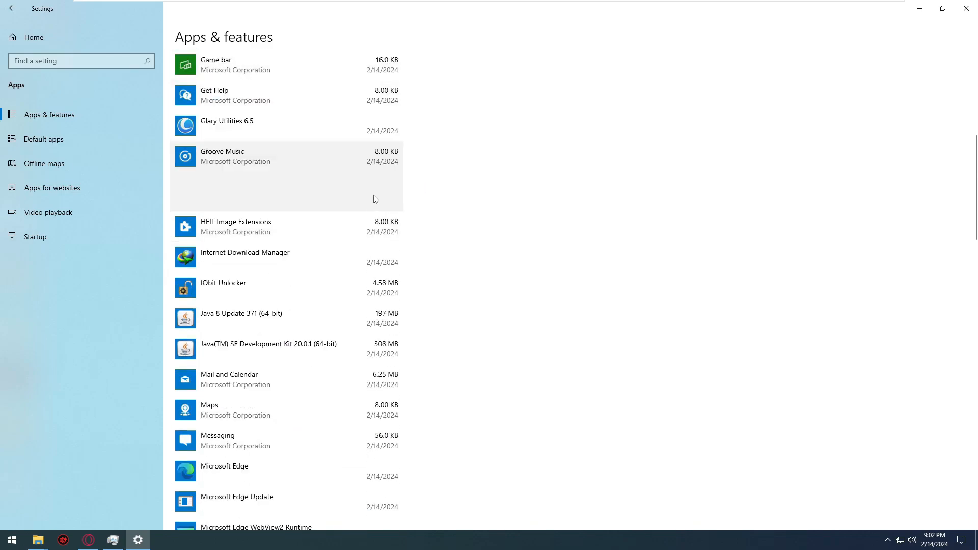
{"action": "left_click", "coordinate": [377, 198]}
{"action": "left_click", "coordinate": [421, 176]}
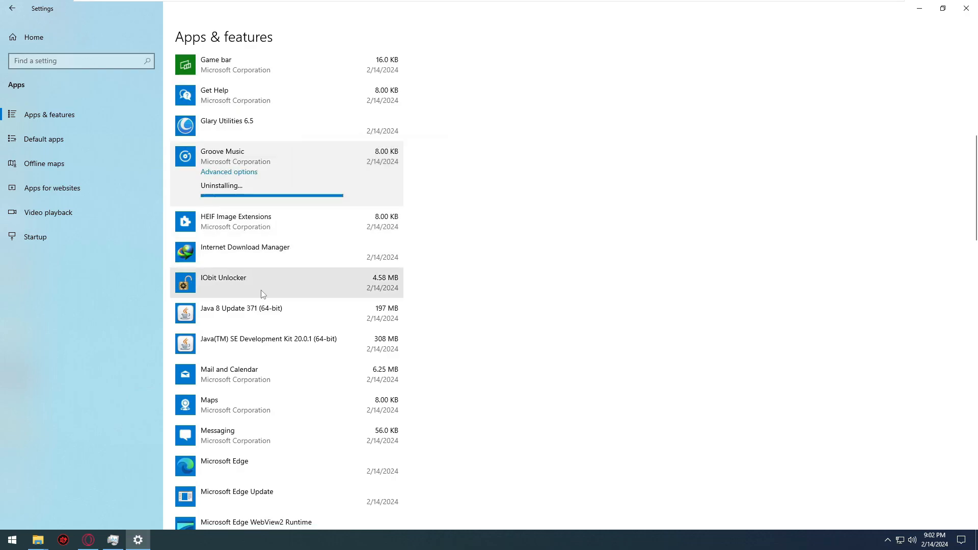
Step: Check whether the Maps and Messaging apps can be uninstalled
{"action": "scroll", "coordinate": [264, 285], "scroll_direction": "down", "scroll_amount": 2}
{"action": "left_click", "coordinate": [362, 296]}
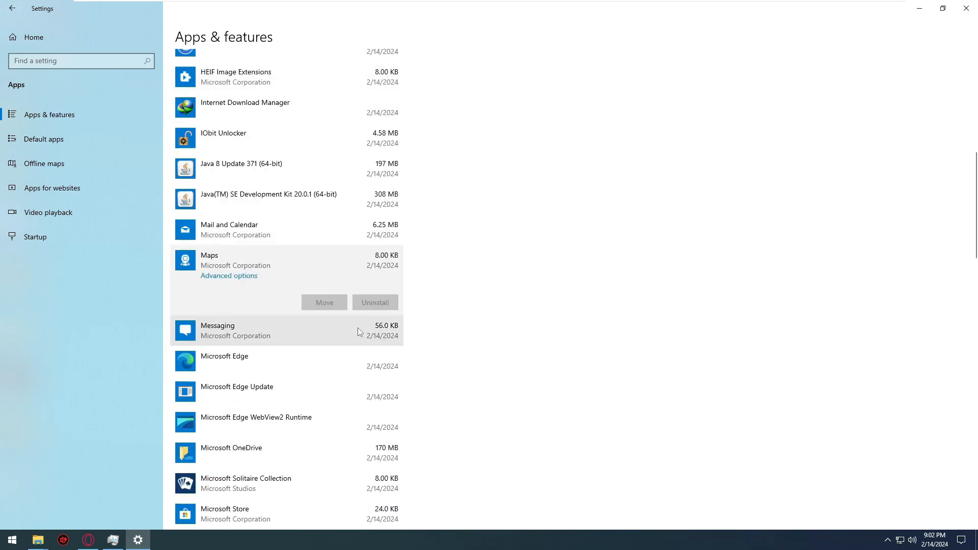
{"action": "scroll", "coordinate": [262, 247], "scroll_direction": "down", "scroll_amount": 2}
{"action": "left_click", "coordinate": [261, 248]}
Step: Uninstall Microsoft OneDrive and approve the administrator permission request
{"action": "scroll", "coordinate": [314, 220], "scroll_direction": "down", "scroll_amount": 3}
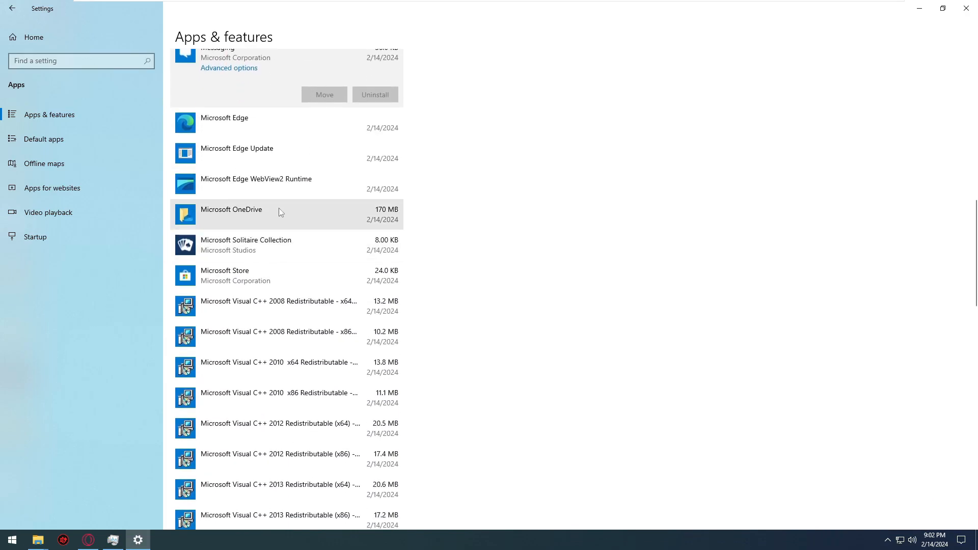
{"action": "left_click", "coordinate": [291, 224]}
{"action": "left_click", "coordinate": [375, 216]}
{"action": "left_click", "coordinate": [418, 193]}
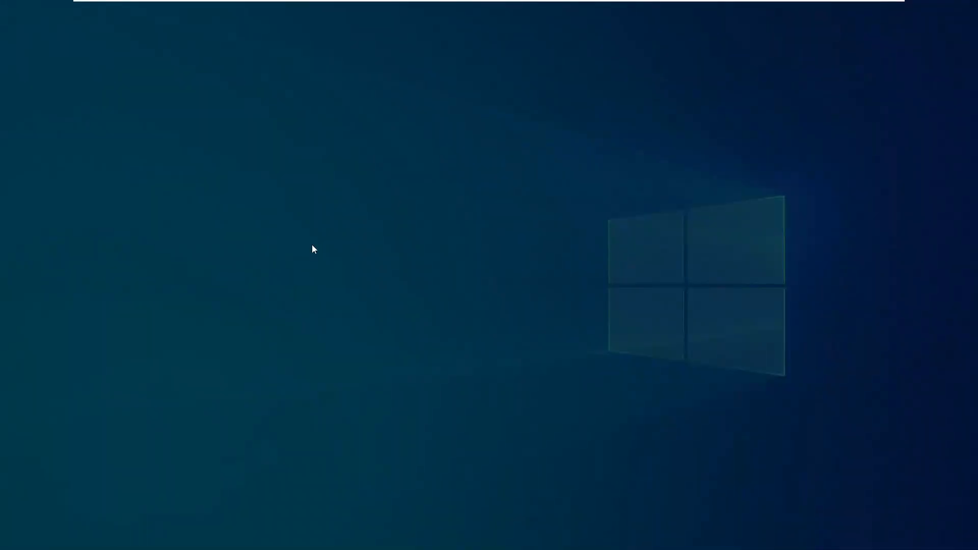
{"action": "left_click", "coordinate": [443, 337]}
Step: Uninstall Microsoft Solitaire Collection and confirm its removal
{"action": "left_click", "coordinate": [306, 253]}
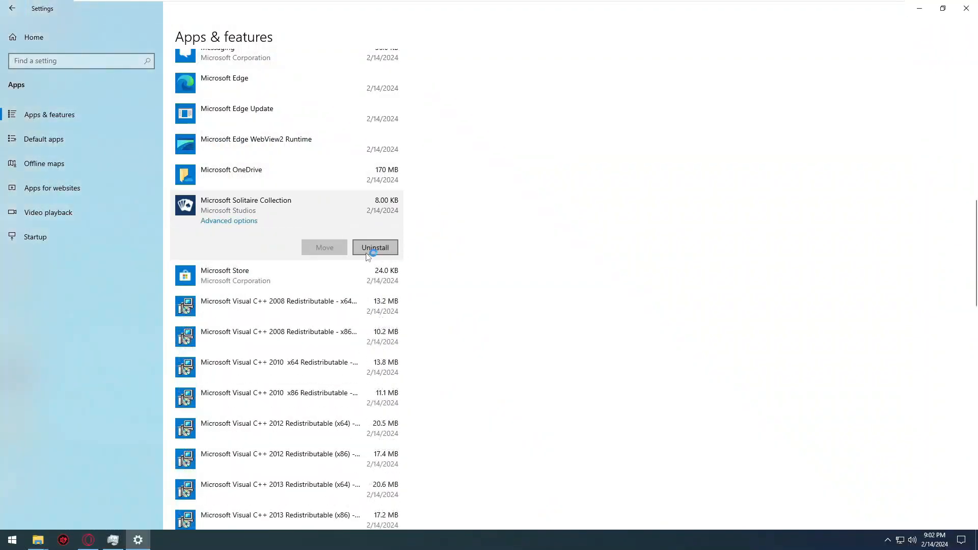
{"action": "left_click", "coordinate": [374, 248]}
{"action": "left_click", "coordinate": [420, 223]}
Step: Uninstall Movies & TV and confirm its removal
{"action": "scroll", "coordinate": [255, 277], "scroll_direction": "down", "scroll_amount": 10}
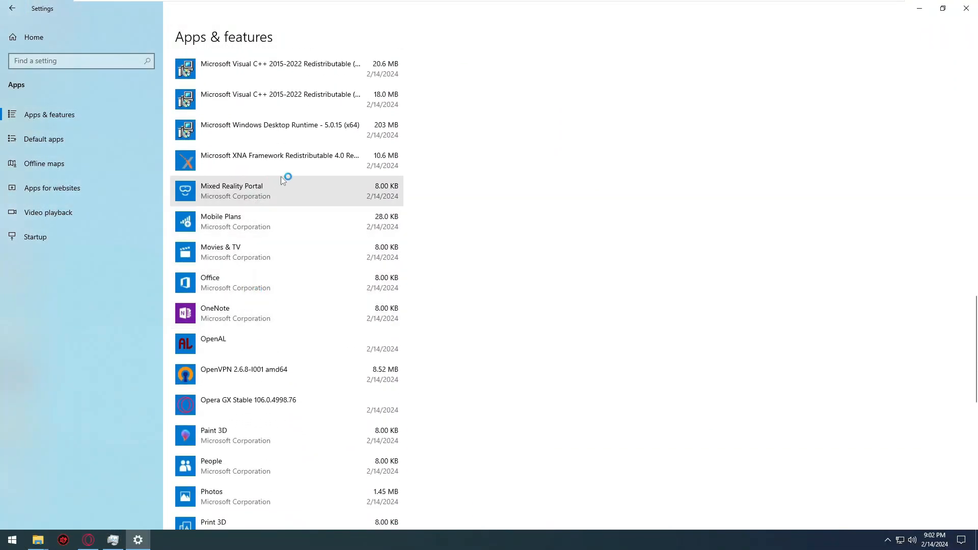
{"action": "left_click", "coordinate": [290, 246]}
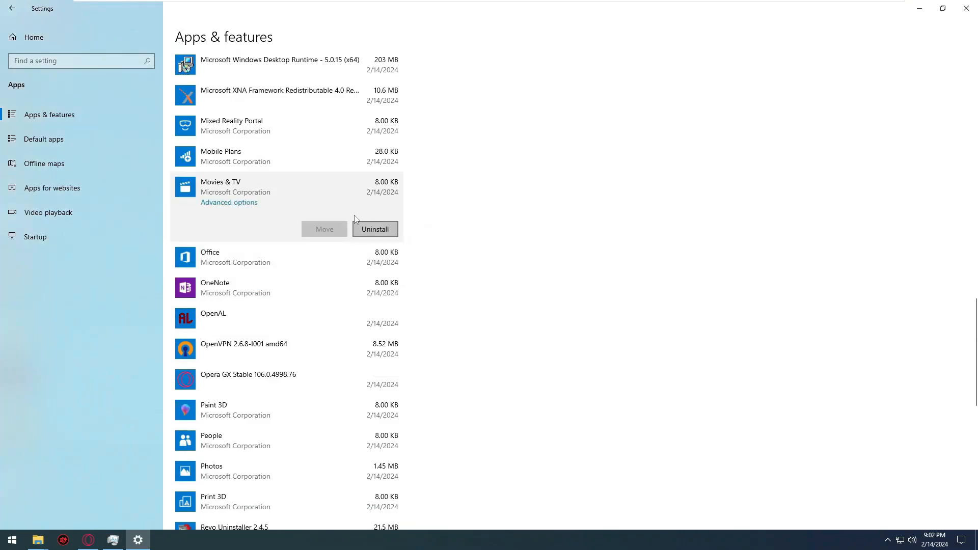
{"action": "left_click", "coordinate": [380, 229]}
{"action": "left_click", "coordinate": [428, 206]}
Step: Uninstall both Office and OneNote, confirming each removal
{"action": "scroll", "coordinate": [294, 253], "scroll_direction": "down", "scroll_amount": 3}
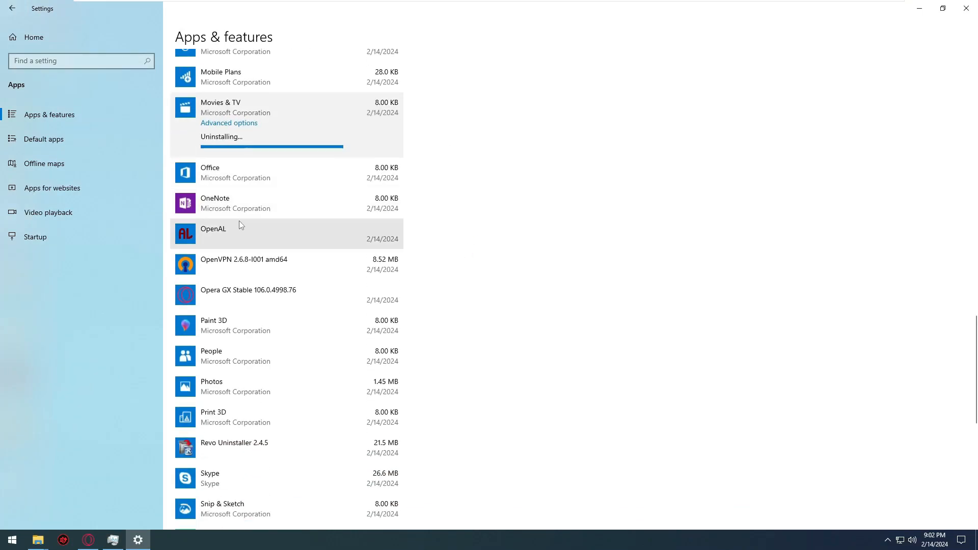
{"action": "left_click", "coordinate": [244, 81]}
{"action": "left_click", "coordinate": [375, 119]}
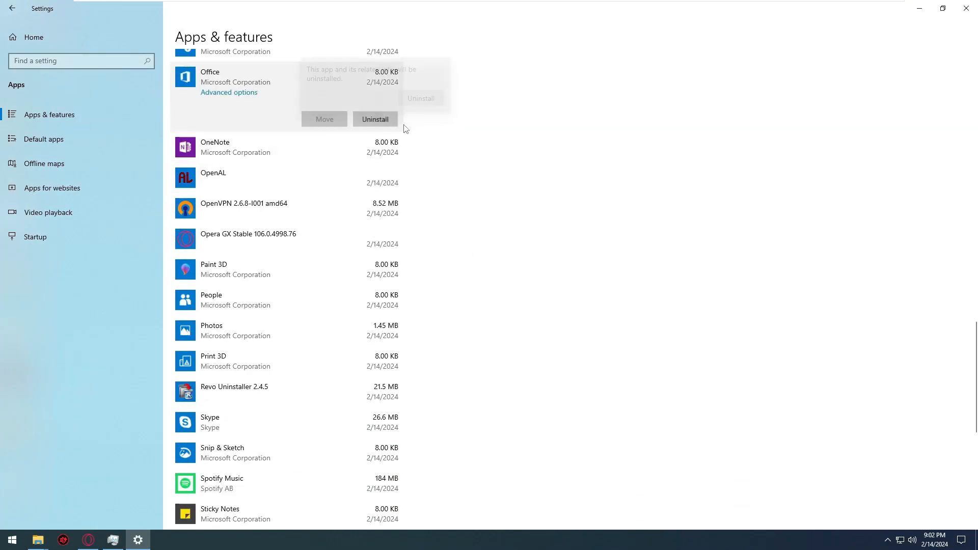
{"action": "left_click", "coordinate": [435, 99]}
{"action": "left_click", "coordinate": [380, 149]}
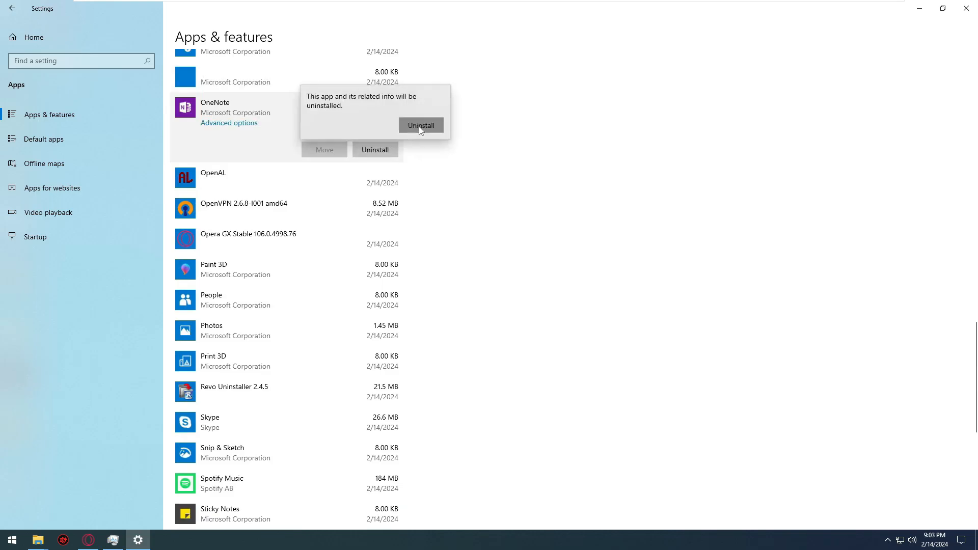
{"action": "left_click", "coordinate": [418, 125]}
Step: Uninstall Paint 3D and confirm its removal
{"action": "scroll", "coordinate": [249, 245], "scroll_direction": "down", "scroll_amount": 5}
{"action": "scroll", "coordinate": [249, 245], "scroll_direction": "up", "scroll_amount": 3}
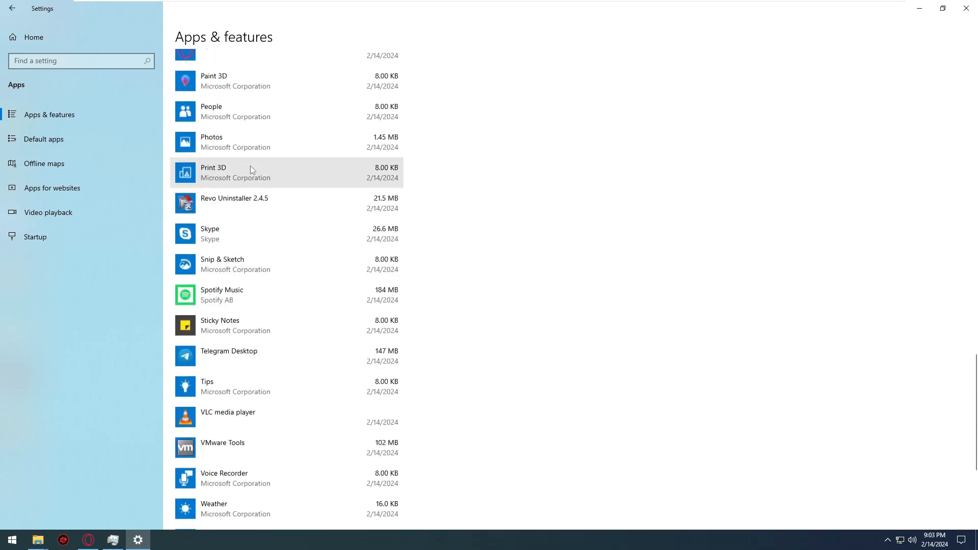
{"action": "left_click", "coordinate": [262, 178]}
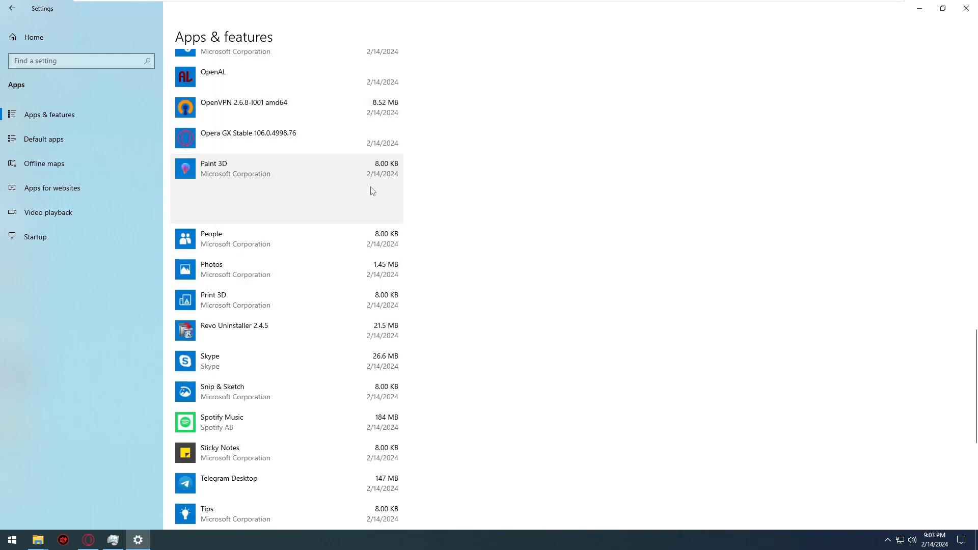
{"action": "left_click", "coordinate": [390, 210]}
{"action": "left_click", "coordinate": [419, 185]}
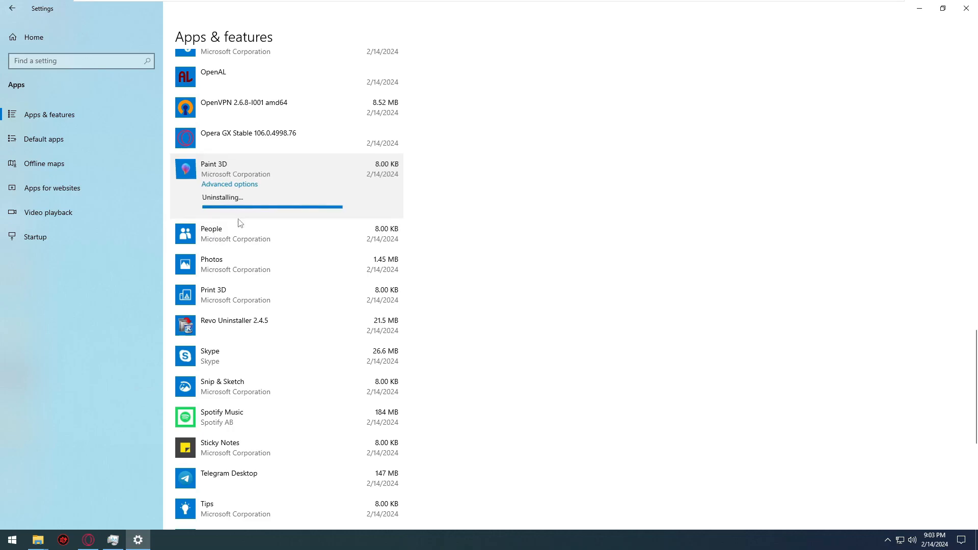
Step: Check whether the Photos app can be uninstalled
{"action": "left_click", "coordinate": [341, 221]}
{"action": "left_click", "coordinate": [251, 266]}
{"action": "scroll", "coordinate": [260, 245], "scroll_direction": "down", "scroll_amount": 2}
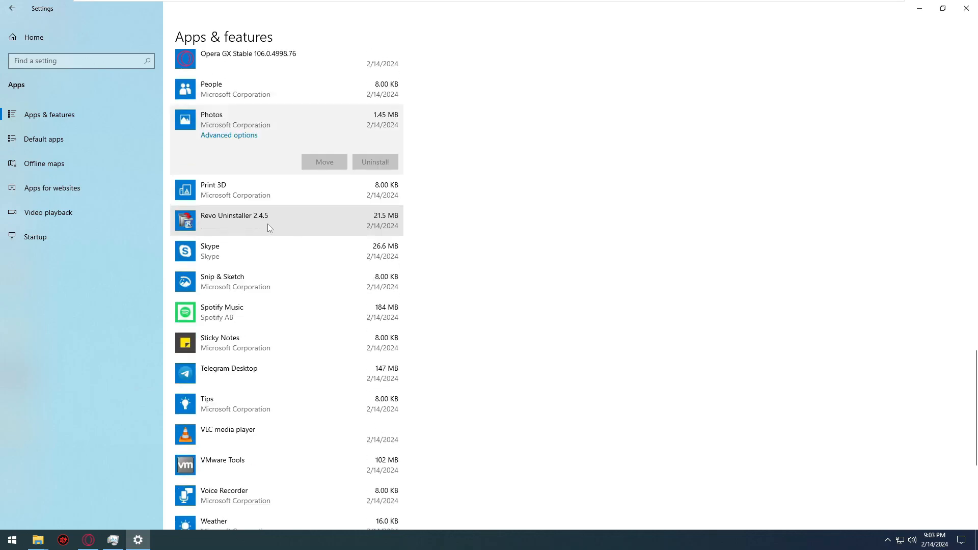
{"action": "left_click", "coordinate": [239, 222]}
Step: Uninstall Skype and confirm its removal
{"action": "left_click", "coordinate": [262, 249]}
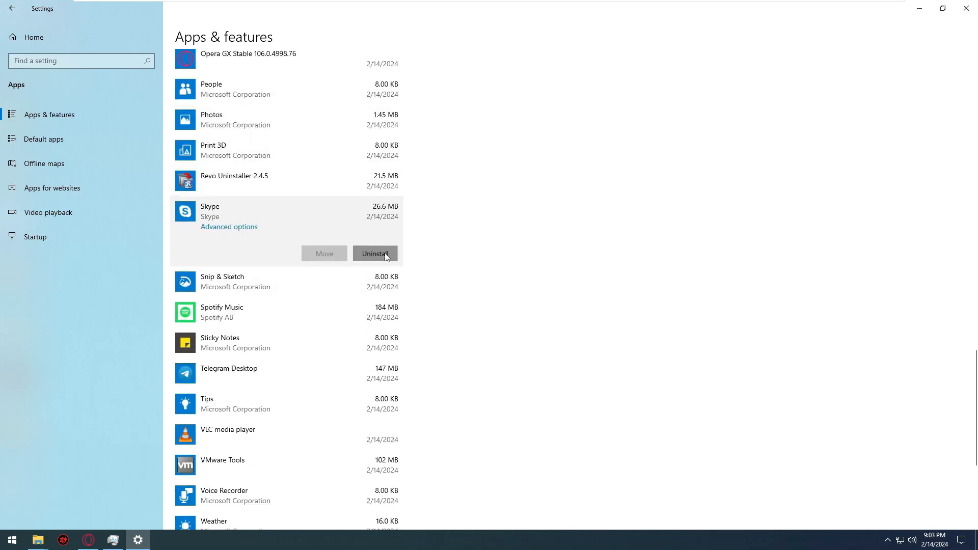
{"action": "left_click", "coordinate": [386, 256]}
{"action": "left_click", "coordinate": [429, 232]}
Step: Uninstall Snip & Sketch and Spotify Music, confirming each removal
{"action": "scroll", "coordinate": [264, 253], "scroll_direction": "down", "scroll_amount": 3}
{"action": "left_click", "coordinate": [284, 127]}
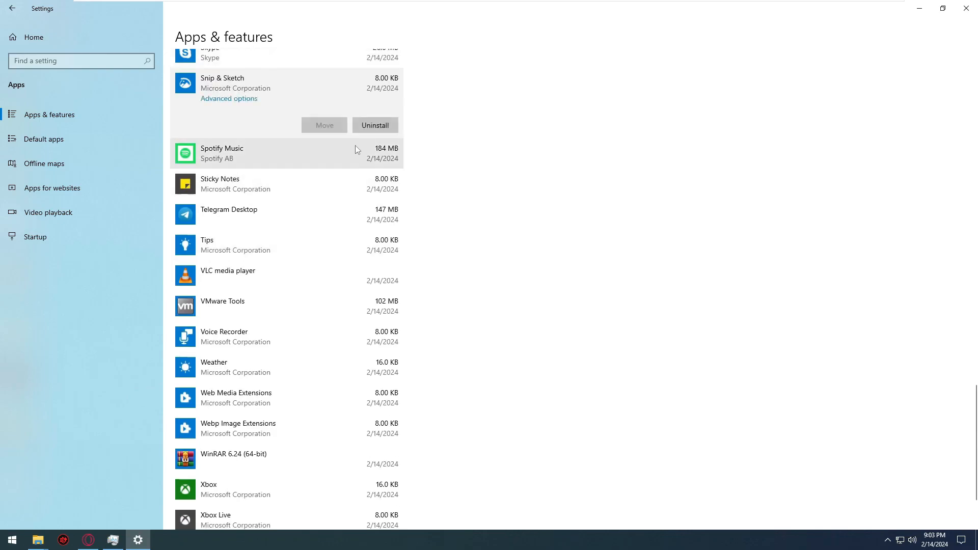
{"action": "left_click", "coordinate": [376, 125]}
{"action": "left_click", "coordinate": [419, 100]}
{"action": "left_click", "coordinate": [284, 122]}
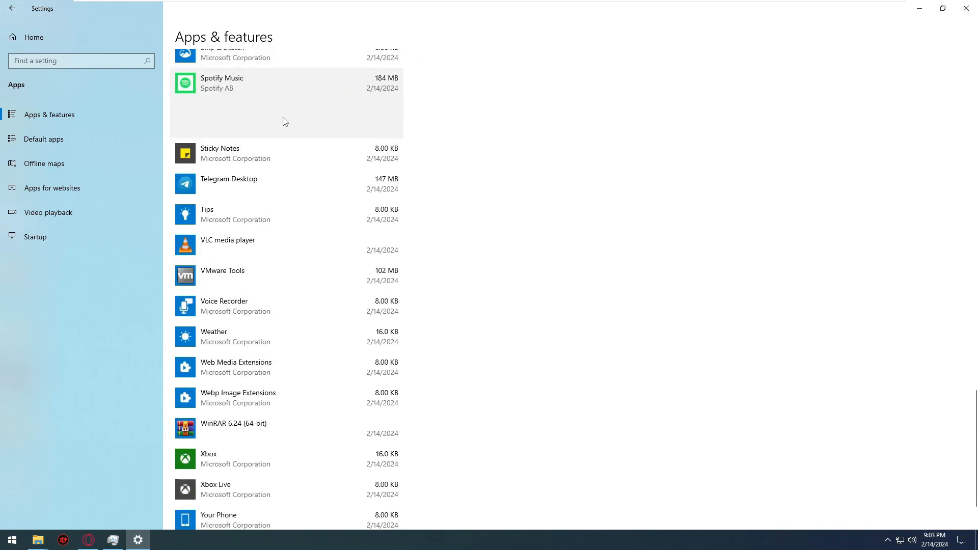
{"action": "left_click", "coordinate": [370, 128]}
{"action": "left_click", "coordinate": [418, 102]}
Step: Uninstall the Tips app and confirm its removal
{"action": "left_click", "coordinate": [246, 145]}
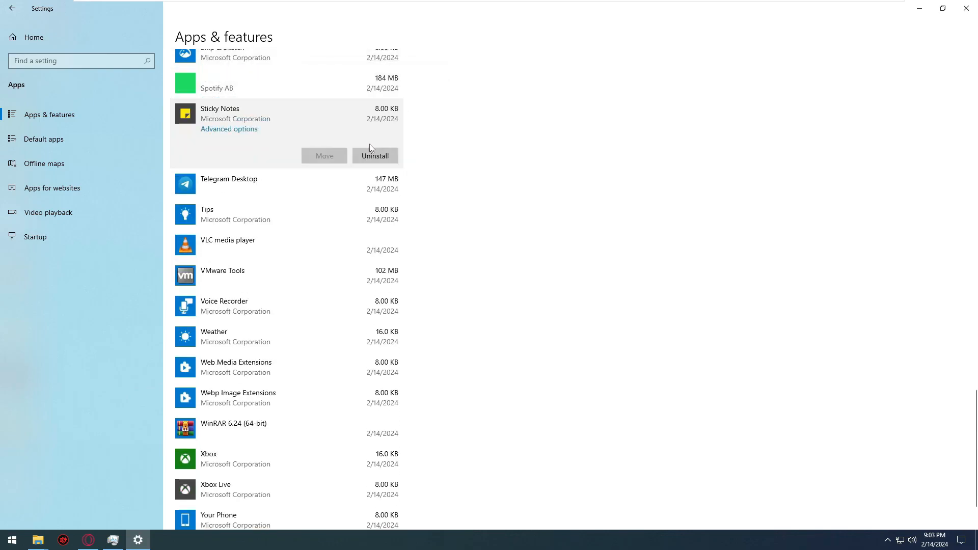
{"action": "left_click", "coordinate": [285, 155]}
{"action": "left_click", "coordinate": [374, 155]}
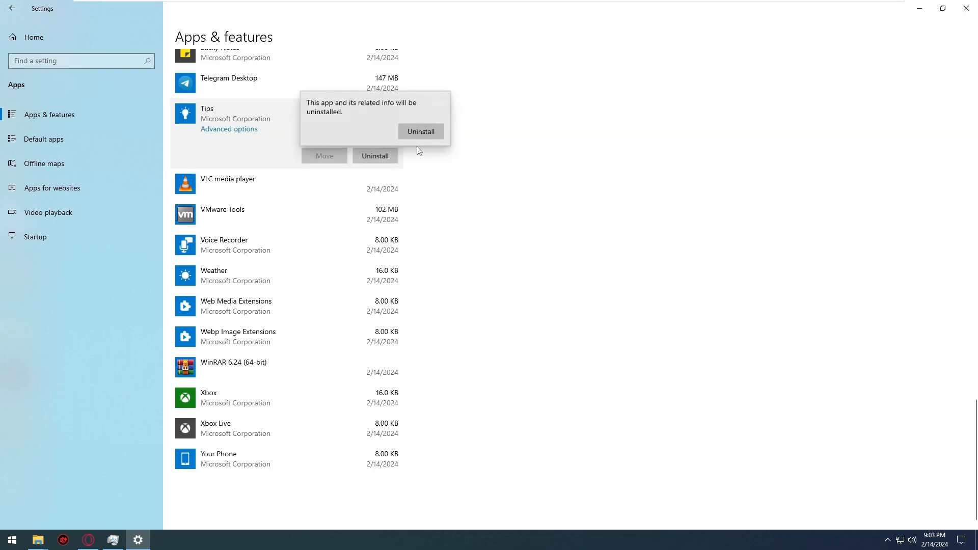
{"action": "left_click", "coordinate": [420, 131]}
Step: Uninstall the Xbox and Xbox Live apps, confirming each removal
{"action": "left_click", "coordinate": [282, 383]}
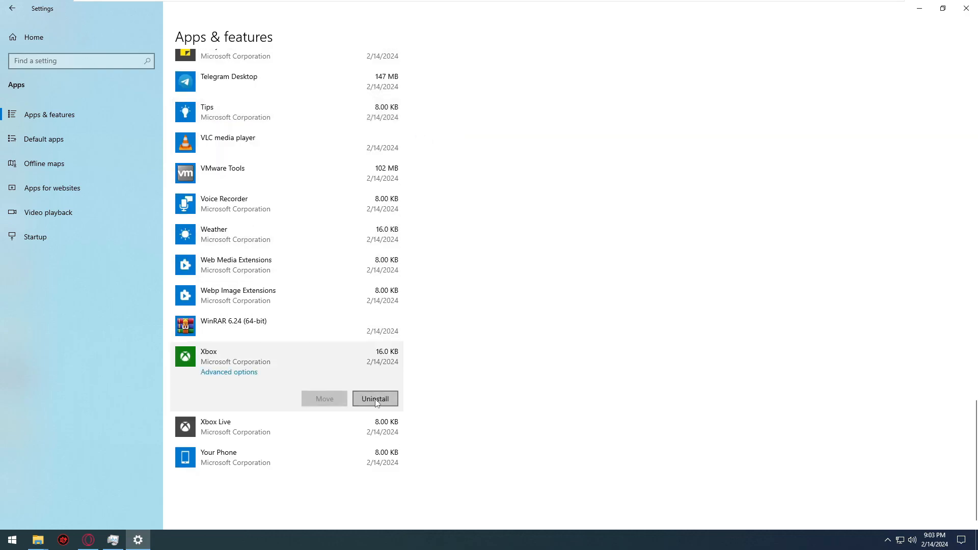
{"action": "left_click", "coordinate": [374, 399]}
{"action": "left_click", "coordinate": [421, 374]}
{"action": "left_click", "coordinate": [319, 424]}
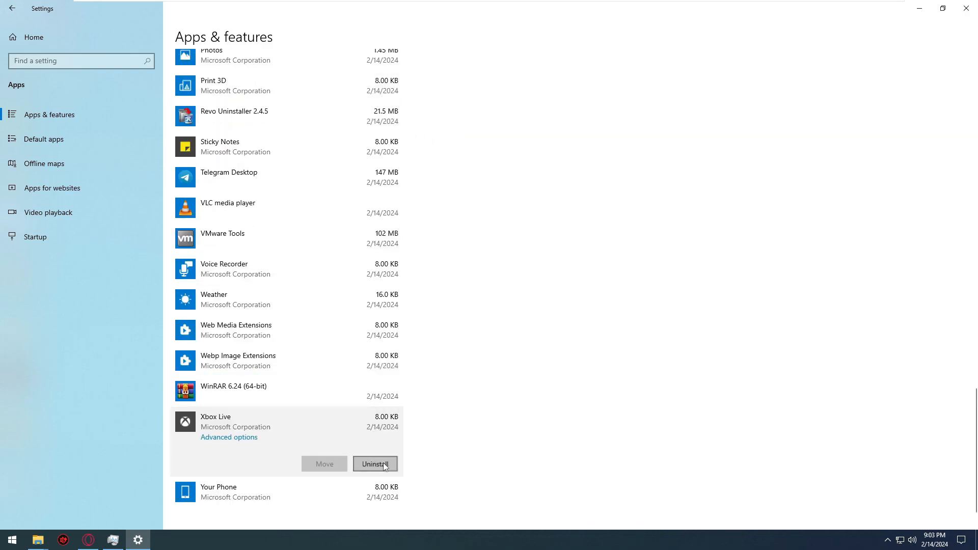
{"action": "left_click", "coordinate": [383, 463]}
{"action": "left_click", "coordinate": [421, 439]}
{"action": "scroll", "coordinate": [265, 367], "scroll_direction": "up", "scroll_amount": 20}
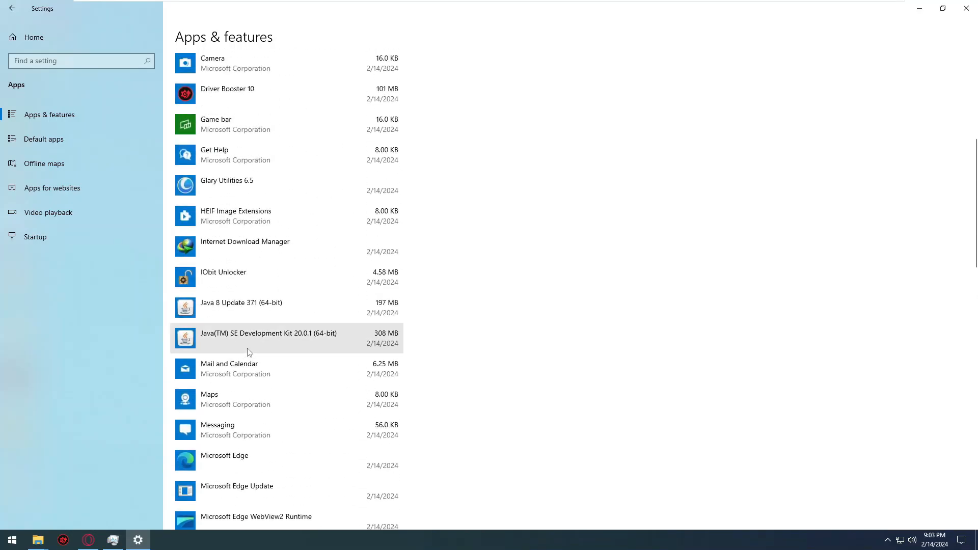
Step: Set Opera GX Internet Browser as the default web browser in the default apps settings
{"action": "left_click", "coordinate": [273, 135]}
{"action": "scroll", "coordinate": [268, 354], "scroll_direction": "up", "scroll_amount": 5}
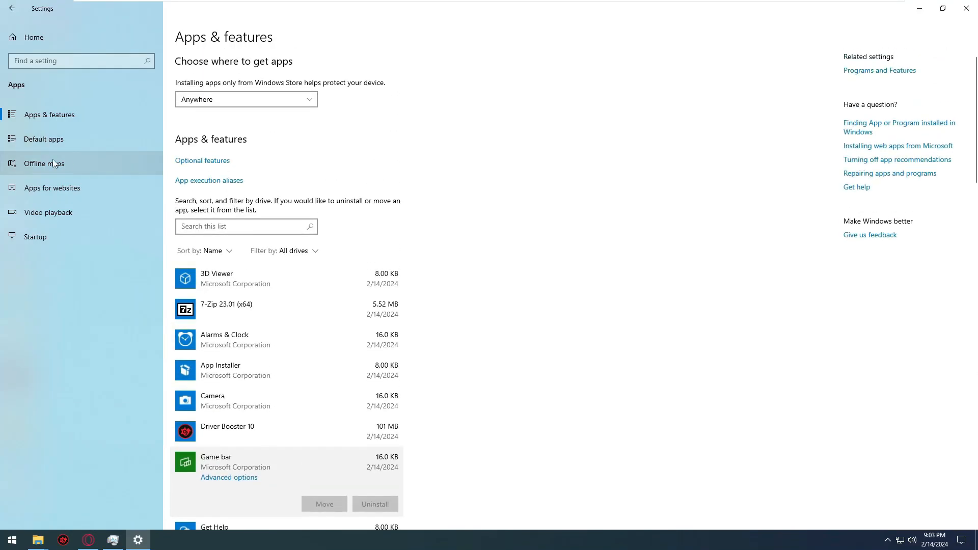
{"action": "left_click", "coordinate": [44, 139]}
{"action": "scroll", "coordinate": [257, 186], "scroll_direction": "down", "scroll_amount": 1}
{"action": "left_click", "coordinate": [314, 359]}
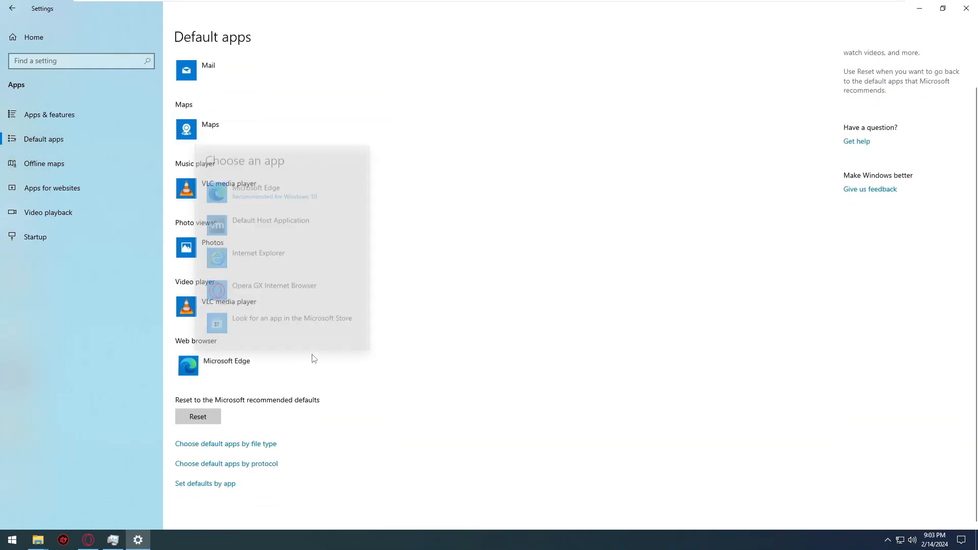
{"action": "left_click", "coordinate": [247, 275]}
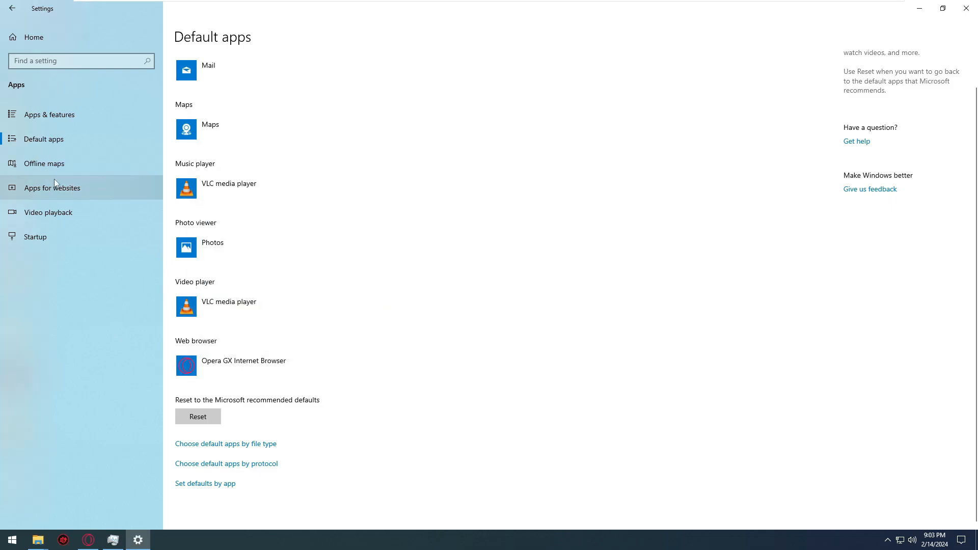
Step: Turn off automatic map updates and delete all offline maps
{"action": "left_click", "coordinate": [61, 164]}
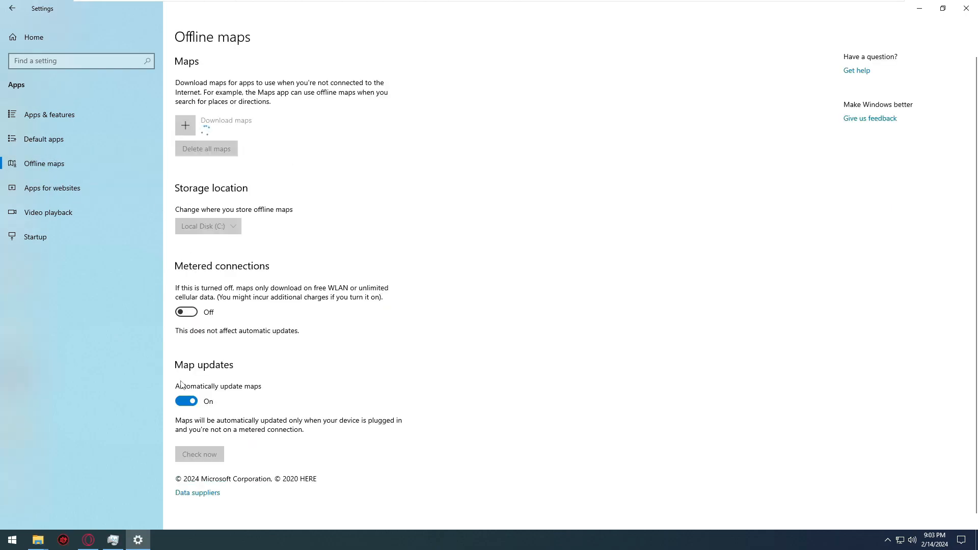
{"action": "left_click", "coordinate": [189, 401]}
{"action": "scroll", "coordinate": [228, 122], "scroll_direction": "down", "scroll_amount": 1}
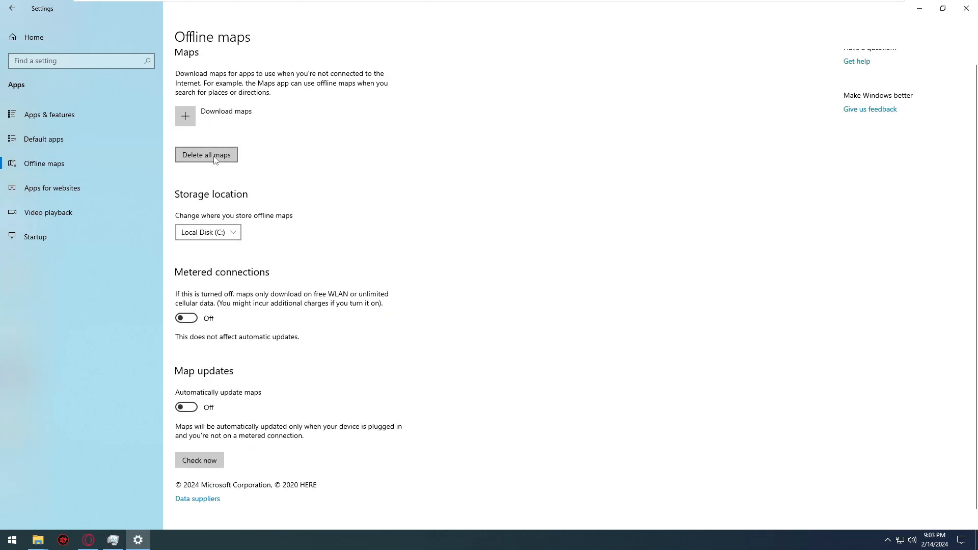
{"action": "left_click", "coordinate": [206, 140]}
{"action": "left_click", "coordinate": [250, 128]}
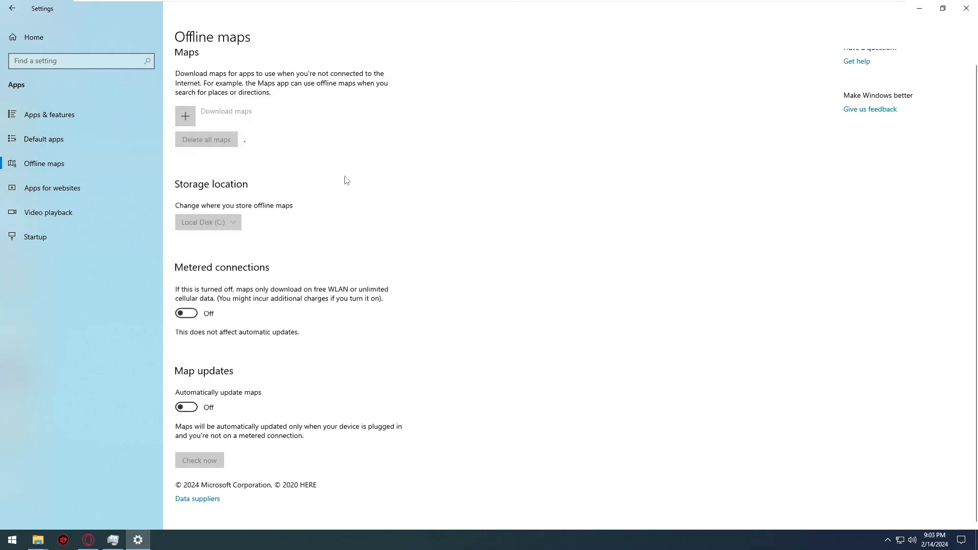
Step: Turn off unneeded startup apps, including Internet Download Manager, Java Update Scheduler, Microsoft Edge and VMware Tools Core Service
{"action": "left_click", "coordinate": [72, 188]}
{"action": "left_click", "coordinate": [31, 238]}
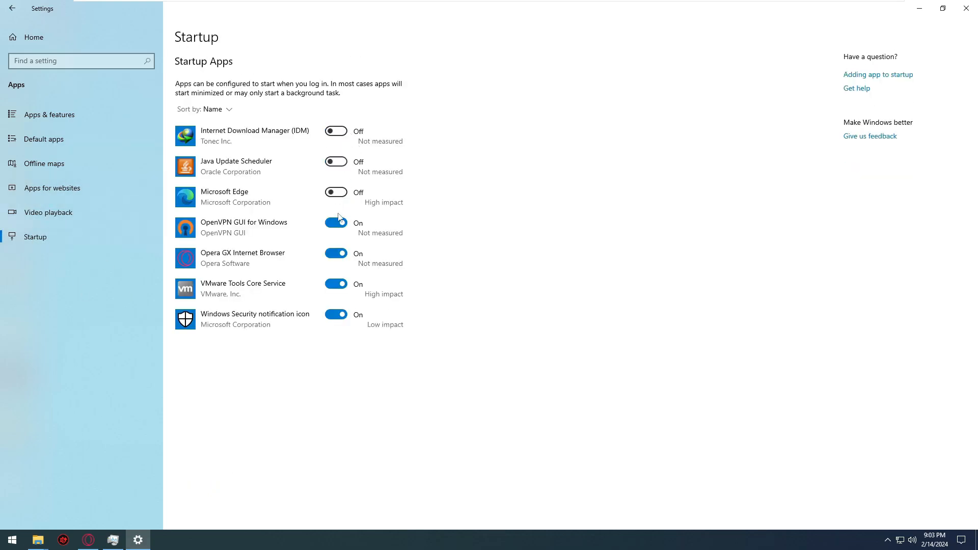
{"action": "left_click", "coordinate": [336, 284]}
Step: Turn off Game bar recording and broadcasting, and disable opening Game bar with the controller button
{"action": "left_click", "coordinate": [34, 37]}
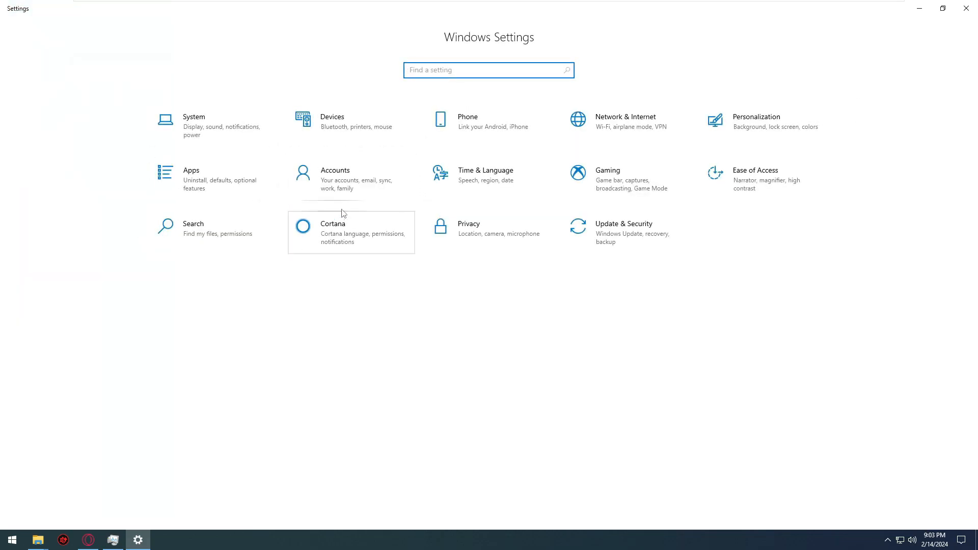
{"action": "left_click", "coordinate": [638, 174]}
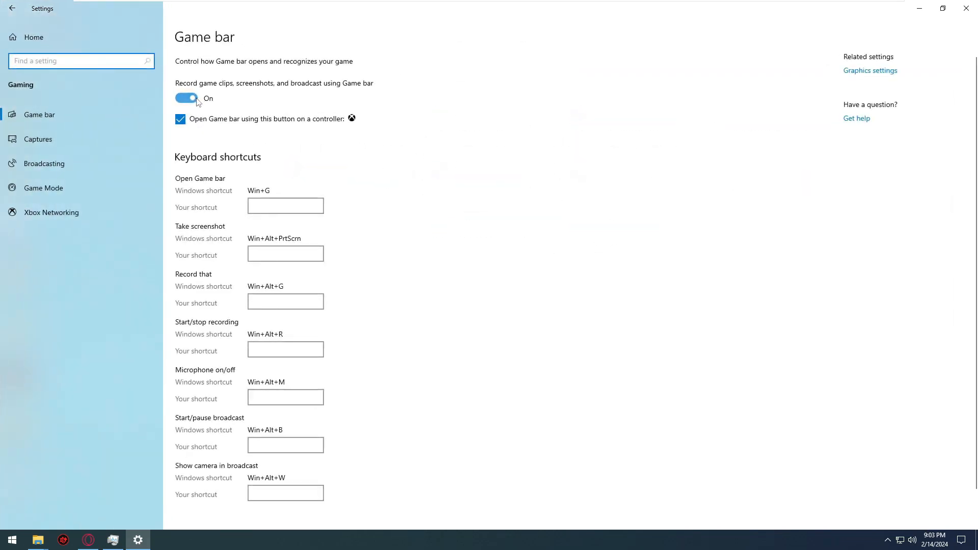
{"action": "left_click", "coordinate": [181, 120]}
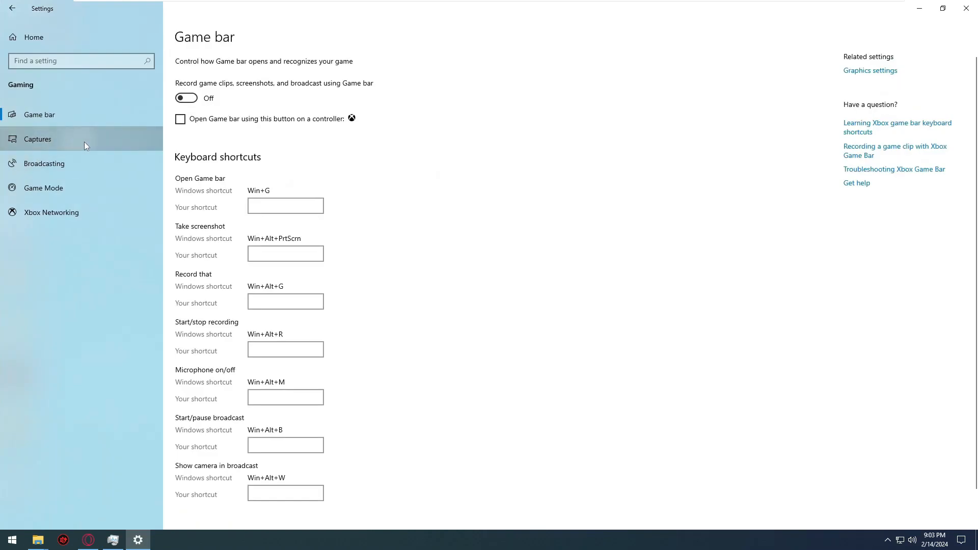
Step: Review the Captures, Broadcasting, Game Mode and Xbox Networking settings, as well as the Cortana settings
{"action": "left_click", "coordinate": [96, 148]}
{"action": "left_click", "coordinate": [47, 161]}
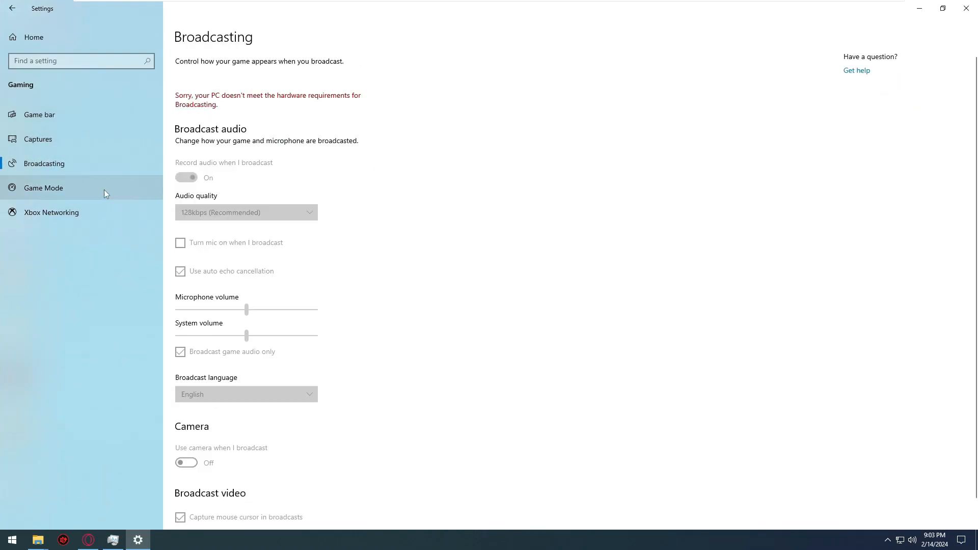
{"action": "left_click", "coordinate": [104, 192]}
{"action": "left_click", "coordinate": [78, 209]}
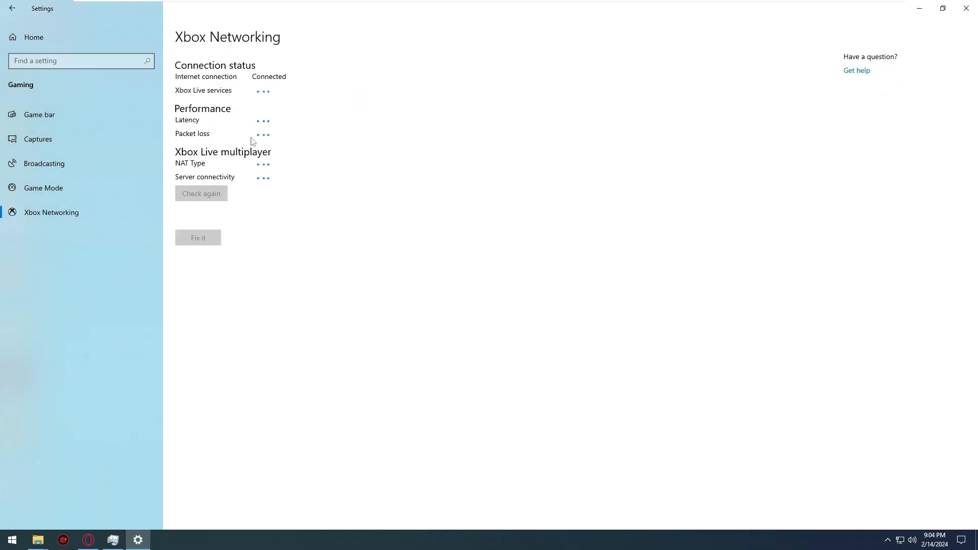
{"action": "left_click", "coordinate": [11, 9]}
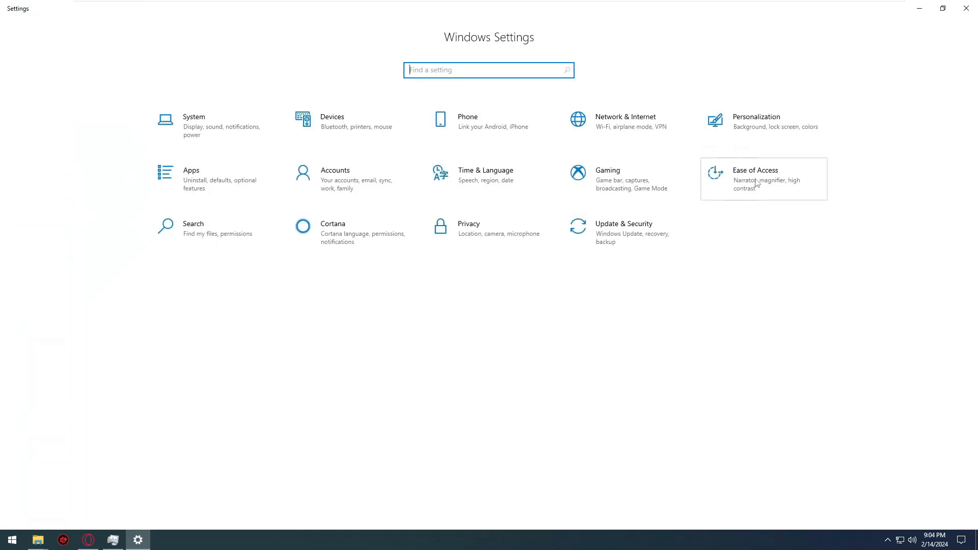
{"action": "left_click", "coordinate": [355, 244]}
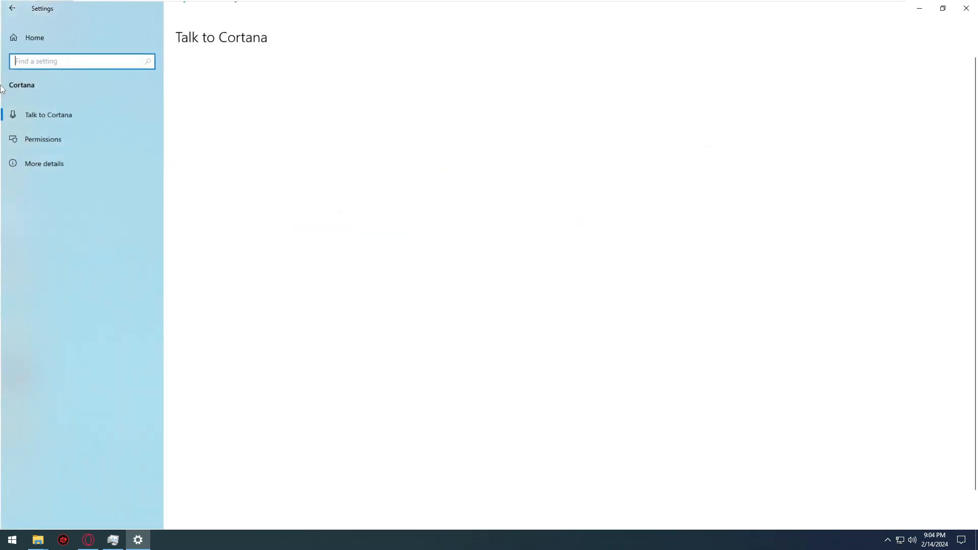
{"action": "left_click", "coordinate": [11, 9]}
Step: In the Diagnostics & feedback privacy settings, turn off Tailored experiences and the option directly above it
{"action": "left_click", "coordinate": [528, 247]}
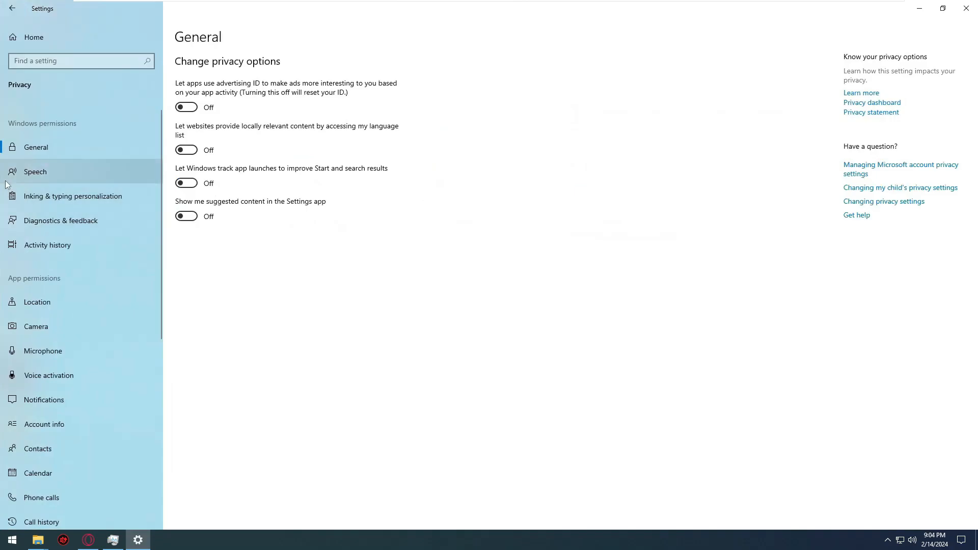
{"action": "left_click", "coordinate": [33, 171]}
{"action": "left_click", "coordinate": [102, 196]}
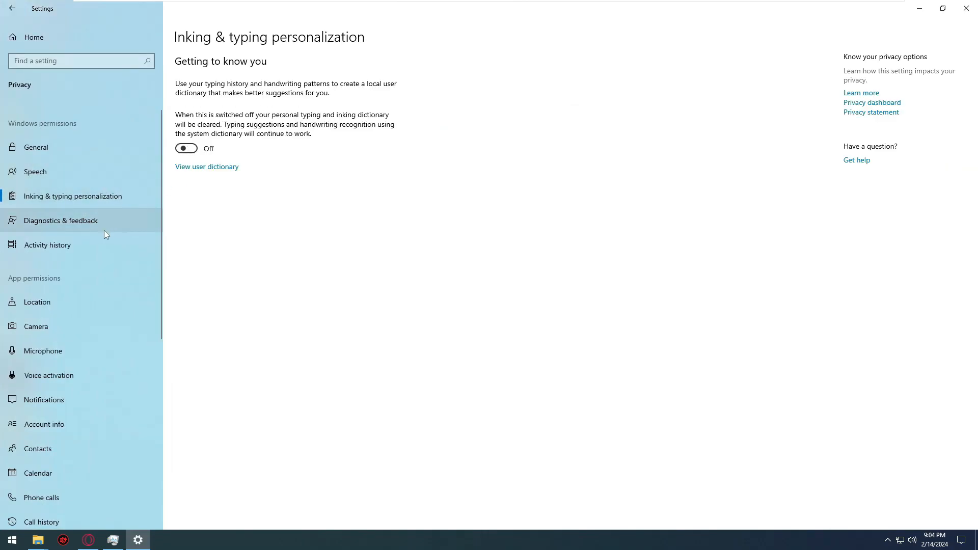
{"action": "left_click", "coordinate": [105, 233]}
{"action": "left_click", "coordinate": [188, 300]}
{"action": "scroll", "coordinate": [188, 300], "scroll_direction": "down", "scroll_amount": 5}
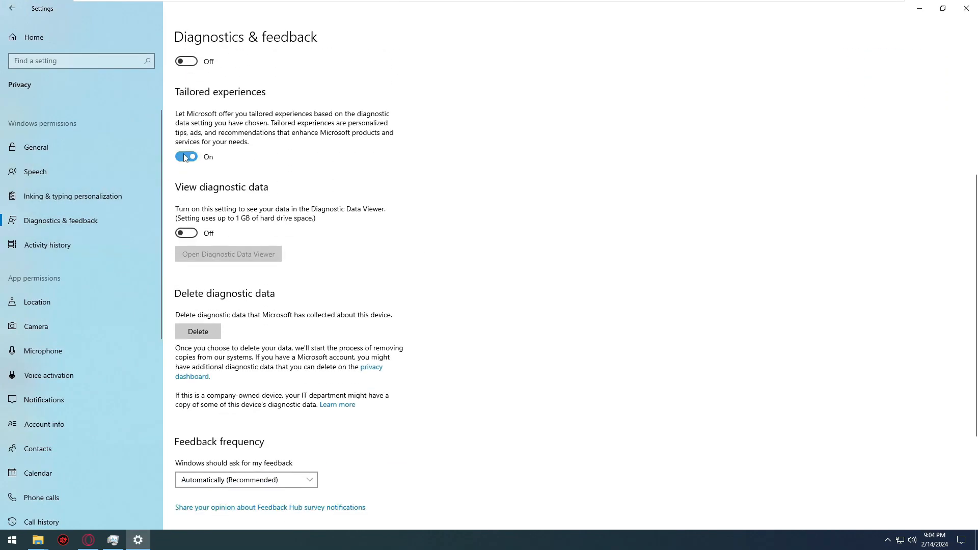
Step: Turn off location access and camera access for this device in the privacy settings
{"action": "left_click", "coordinate": [82, 247]}
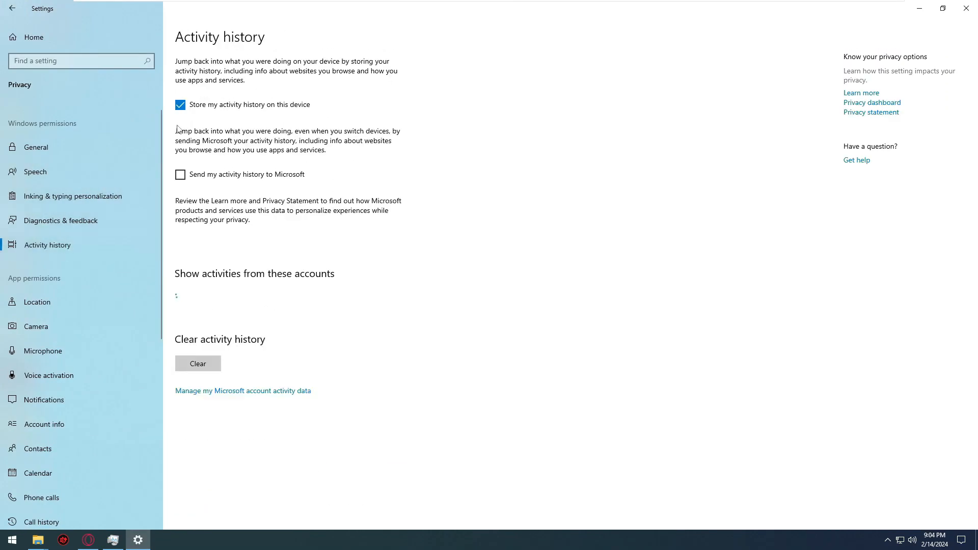
{"action": "left_click", "coordinate": [56, 298]}
{"action": "left_click", "coordinate": [198, 170]}
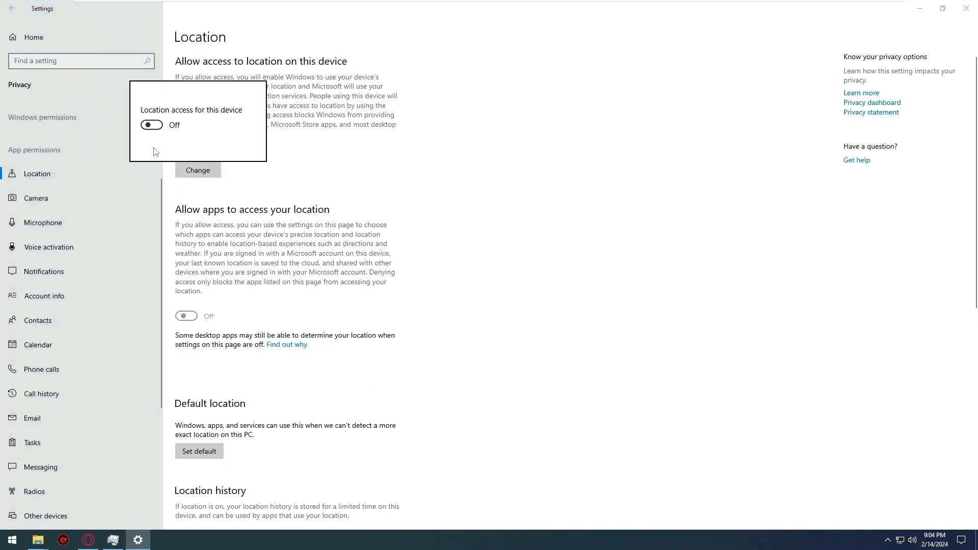
{"action": "left_click", "coordinate": [84, 202]}
{"action": "left_click", "coordinate": [198, 143]}
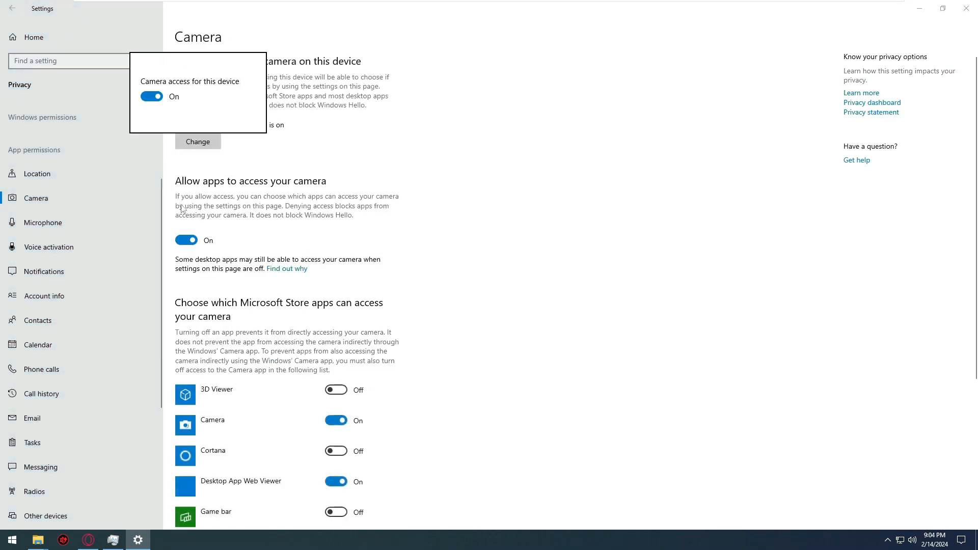
{"action": "left_click", "coordinate": [152, 96]}
{"action": "left_click", "coordinate": [48, 236]}
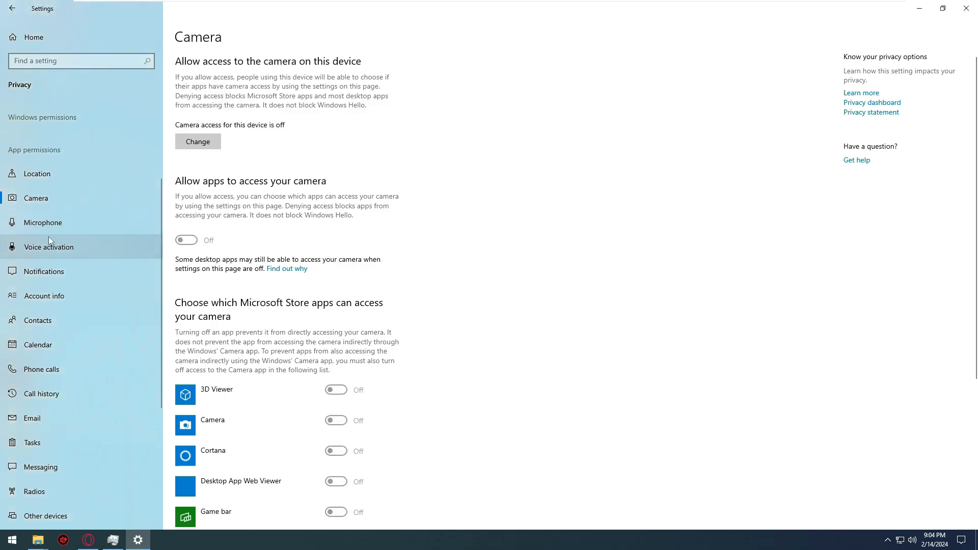
Step: Turn off user notification access and account info access for this device
{"action": "left_click", "coordinate": [43, 223]}
{"action": "left_click", "coordinate": [115, 271]}
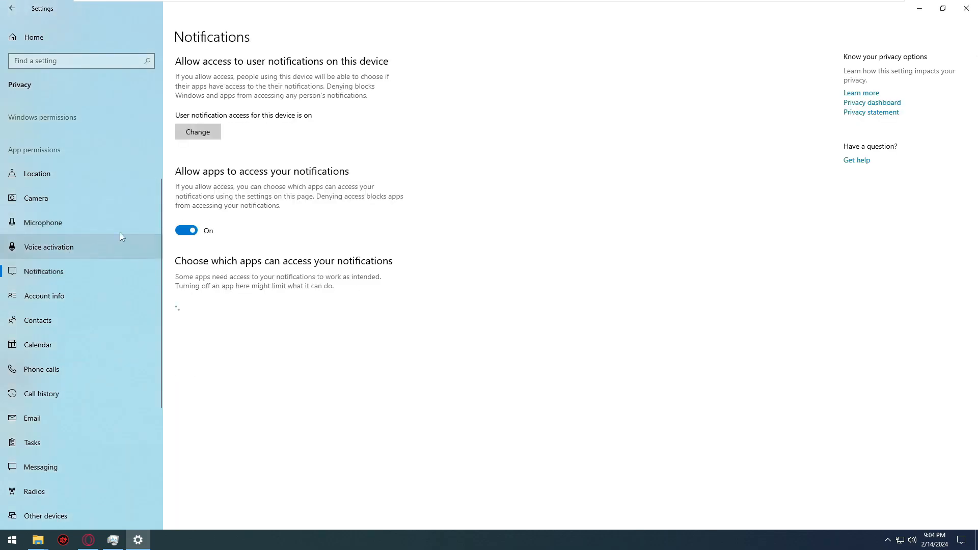
{"action": "left_click", "coordinate": [186, 136]}
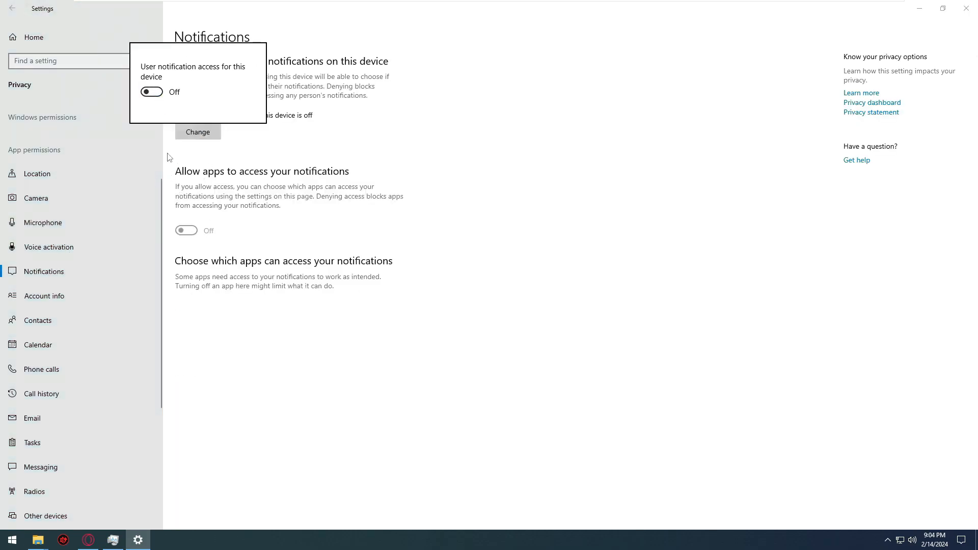
{"action": "left_click", "coordinate": [169, 157]}
{"action": "left_click", "coordinate": [60, 295]}
{"action": "left_click", "coordinate": [198, 142]}
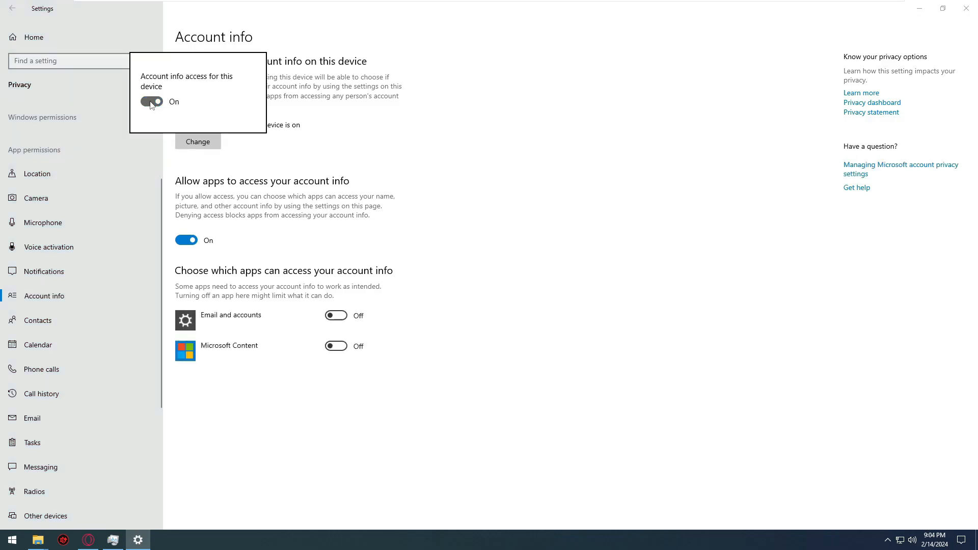
{"action": "left_click", "coordinate": [151, 102]}
Step: Turn off contacts access and calendar access for this device
{"action": "left_click", "coordinate": [117, 319]}
{"action": "left_click", "coordinate": [194, 129]}
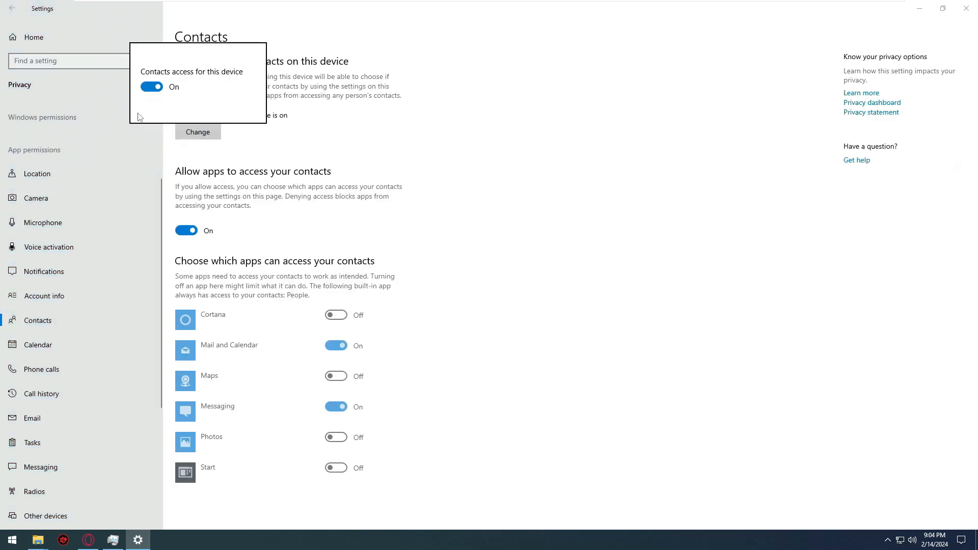
{"action": "left_click", "coordinate": [151, 87]}
{"action": "left_click", "coordinate": [72, 207]}
{"action": "scroll", "coordinate": [71, 207], "scroll_direction": "down", "scroll_amount": 3}
{"action": "left_click", "coordinate": [74, 237]}
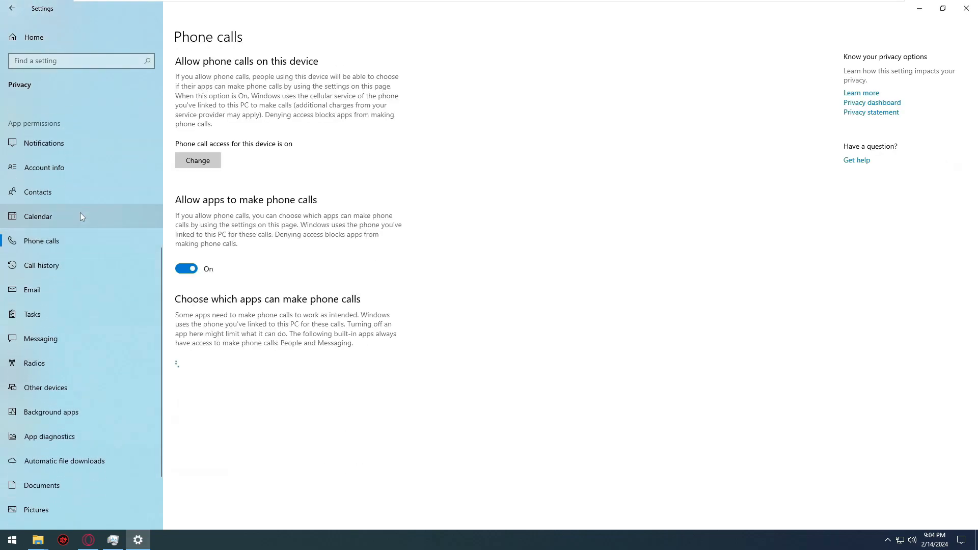
{"action": "left_click", "coordinate": [81, 216]}
{"action": "left_click", "coordinate": [194, 128]}
{"action": "left_click", "coordinate": [152, 86]}
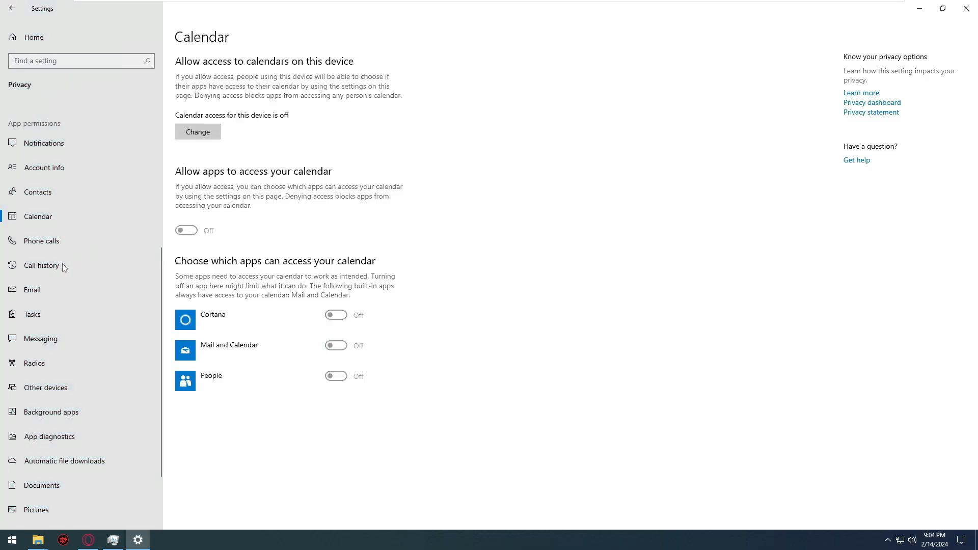
Step: Turn off phone call access and call history access for this device
{"action": "left_click", "coordinate": [46, 241]}
{"action": "left_click", "coordinate": [198, 160]}
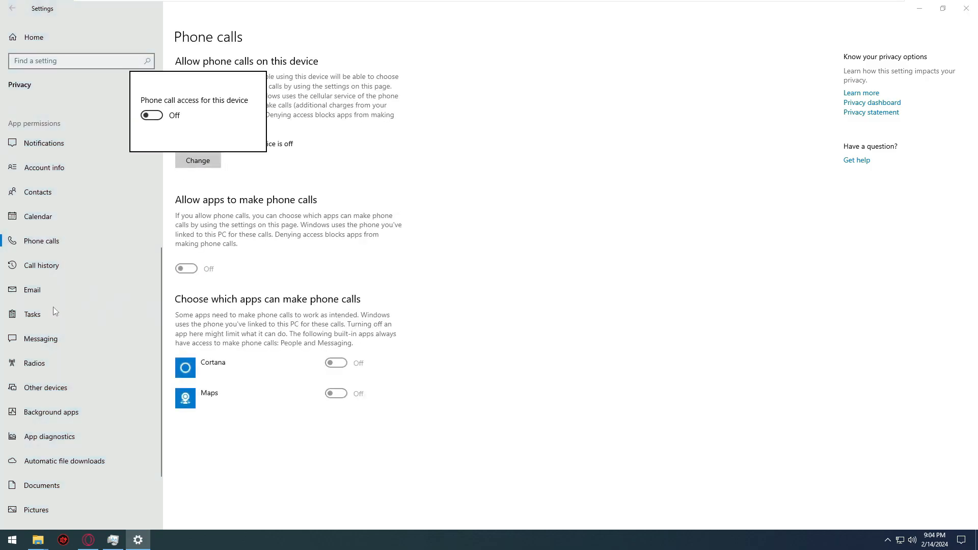
{"action": "left_click", "coordinate": [50, 271]}
{"action": "left_click", "coordinate": [51, 266]}
{"action": "left_click", "coordinate": [198, 142]}
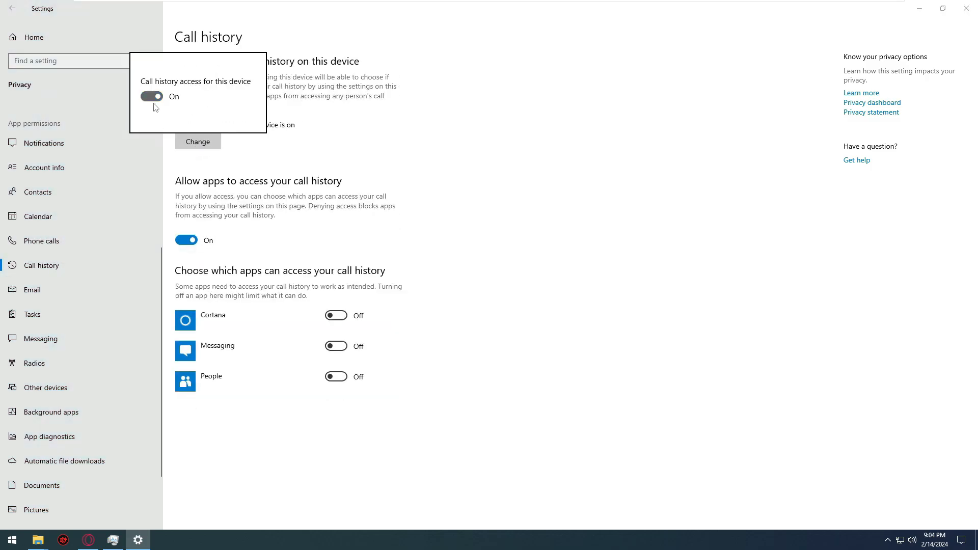
{"action": "left_click", "coordinate": [151, 96]}
Step: Turn off email access and tasks access for this device
{"action": "left_click", "coordinate": [45, 290]}
{"action": "left_click", "coordinate": [193, 132]}
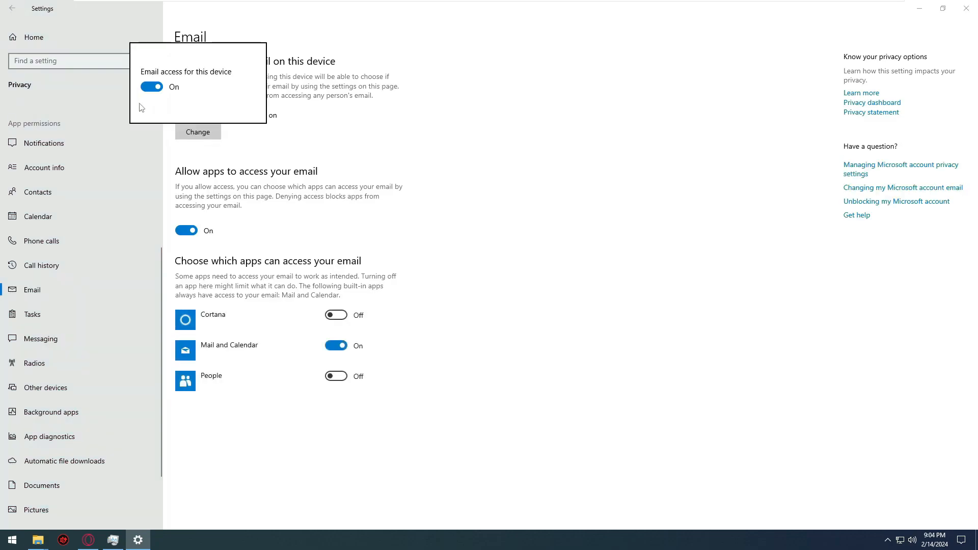
{"action": "left_click", "coordinate": [42, 315]}
{"action": "left_click", "coordinate": [202, 137]}
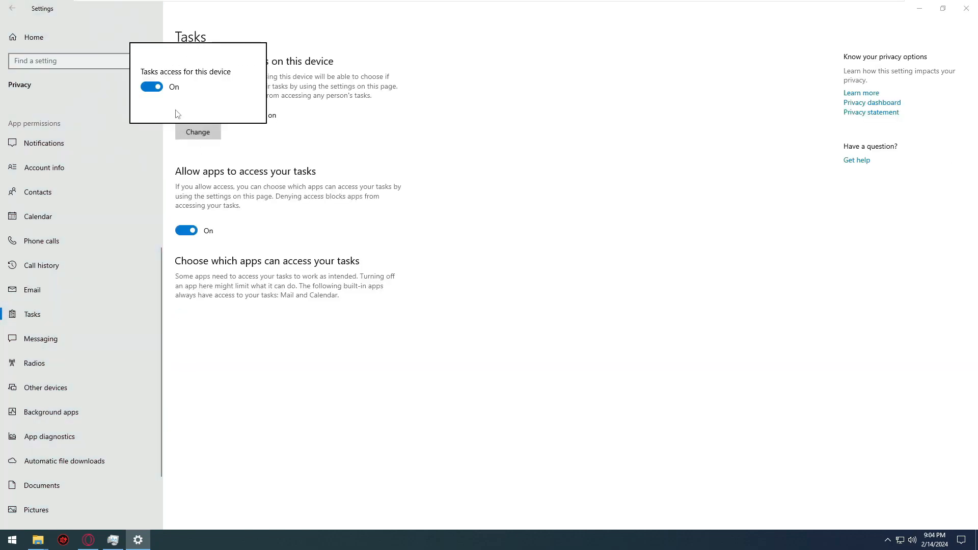
Step: Turn off messaging access for this device
{"action": "left_click", "coordinate": [45, 338]}
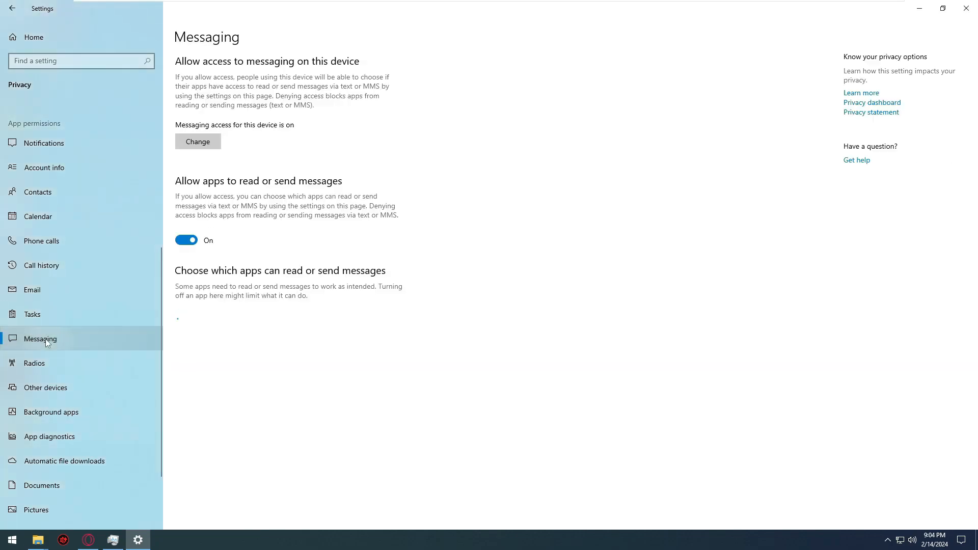
{"action": "left_click", "coordinate": [202, 142]}
{"action": "left_click", "coordinate": [154, 101]}
{"action": "left_click", "coordinate": [78, 340]}
Step: Turn off access to control radios on this device
{"action": "left_click", "coordinate": [63, 387]}
{"action": "scroll", "coordinate": [60, 273], "scroll_direction": "down", "scroll_amount": 1}
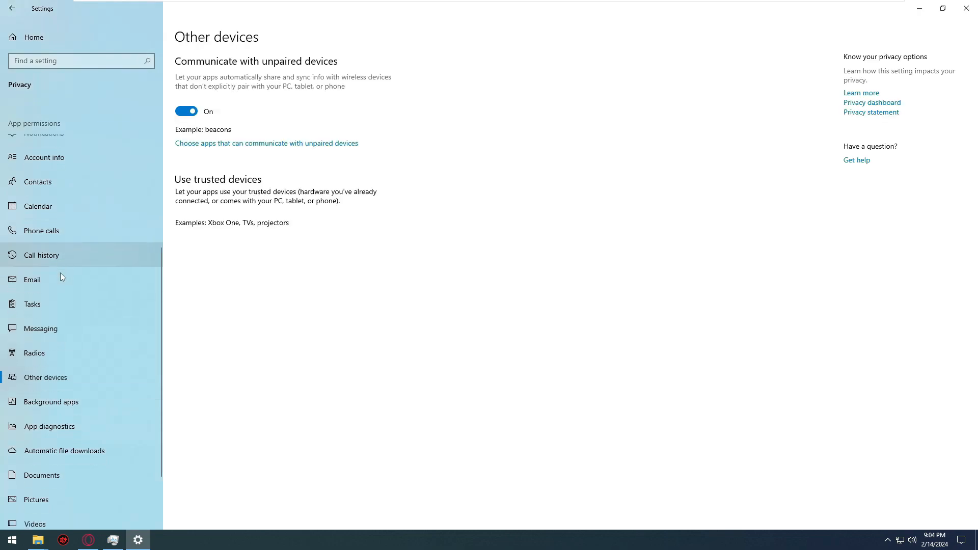
{"action": "scroll", "coordinate": [71, 295], "scroll_direction": "down", "scroll_amount": 2}
{"action": "left_click", "coordinate": [56, 299]}
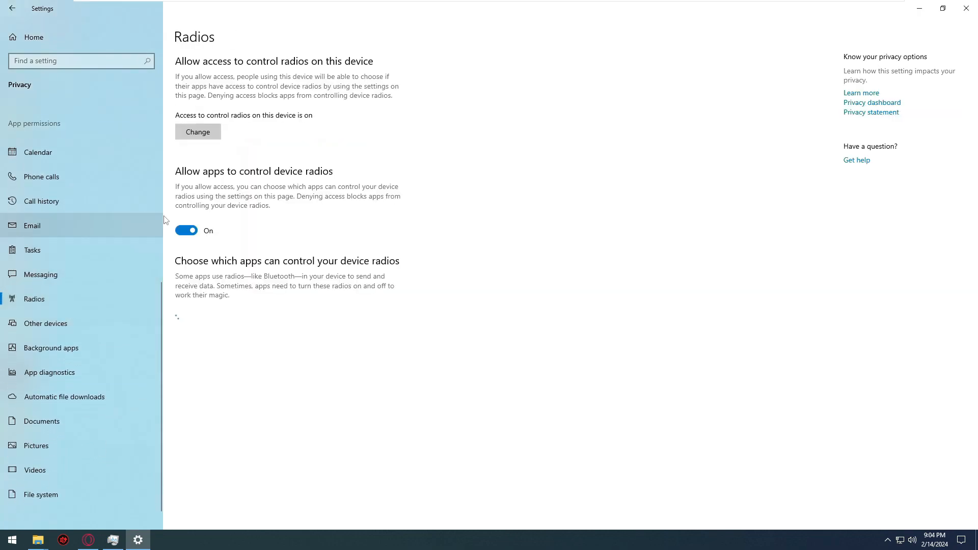
{"action": "left_click", "coordinate": [197, 132]}
Step: Turn off permission for apps to run in the background in the privacy settings and close Settings
{"action": "left_click", "coordinate": [54, 325]}
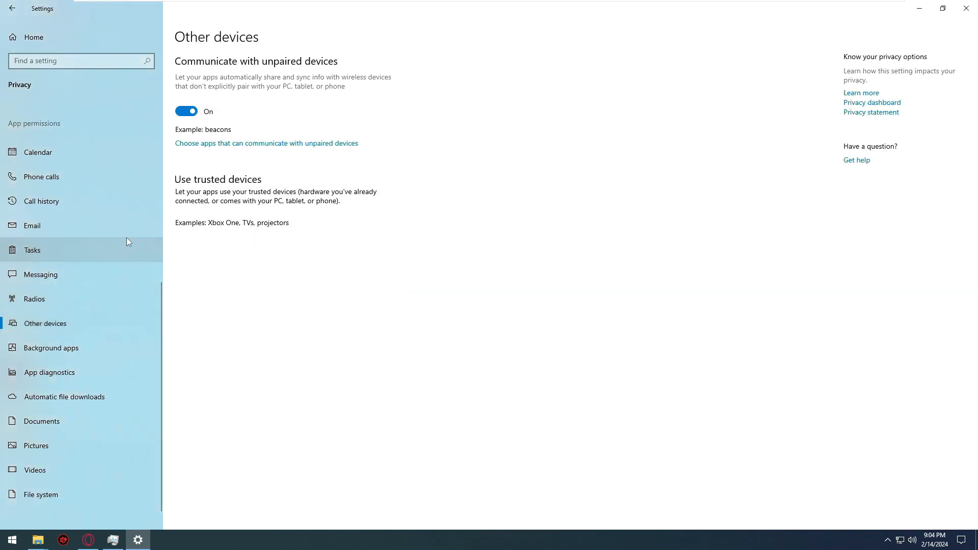
{"action": "left_click", "coordinate": [68, 352]}
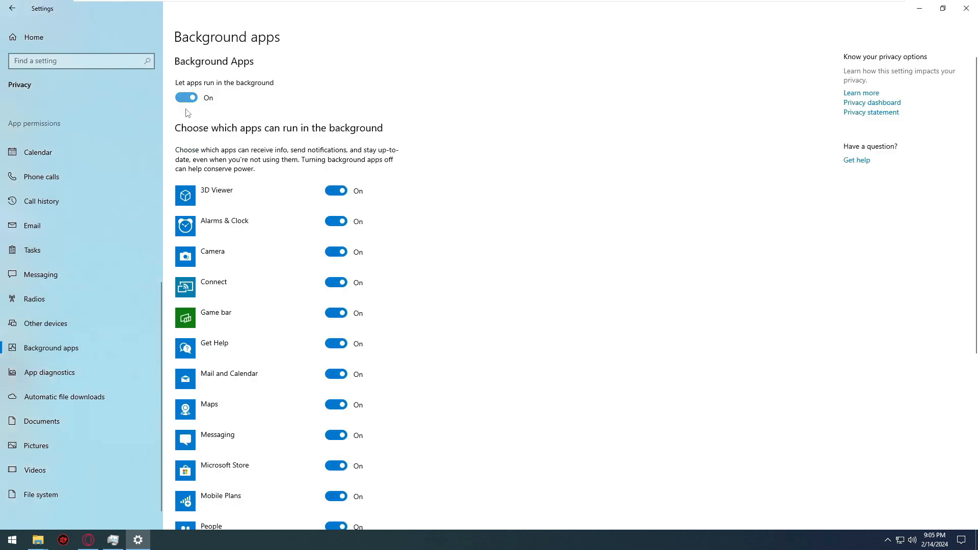
{"action": "scroll", "coordinate": [221, 328], "scroll_direction": "down", "scroll_amount": 5}
{"action": "scroll", "coordinate": [227, 283], "scroll_direction": "up", "scroll_amount": 5}
{"action": "left_click", "coordinate": [187, 98]}
{"action": "scroll", "coordinate": [209, 307], "scroll_direction": "down", "scroll_amount": 5}
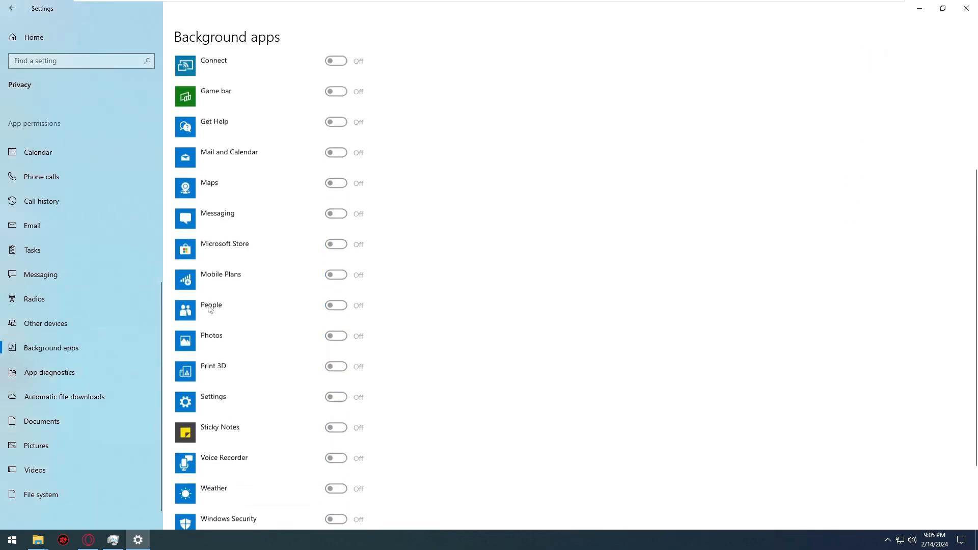
{"action": "scroll", "coordinate": [36, 322], "scroll_direction": "down", "scroll_amount": 1}
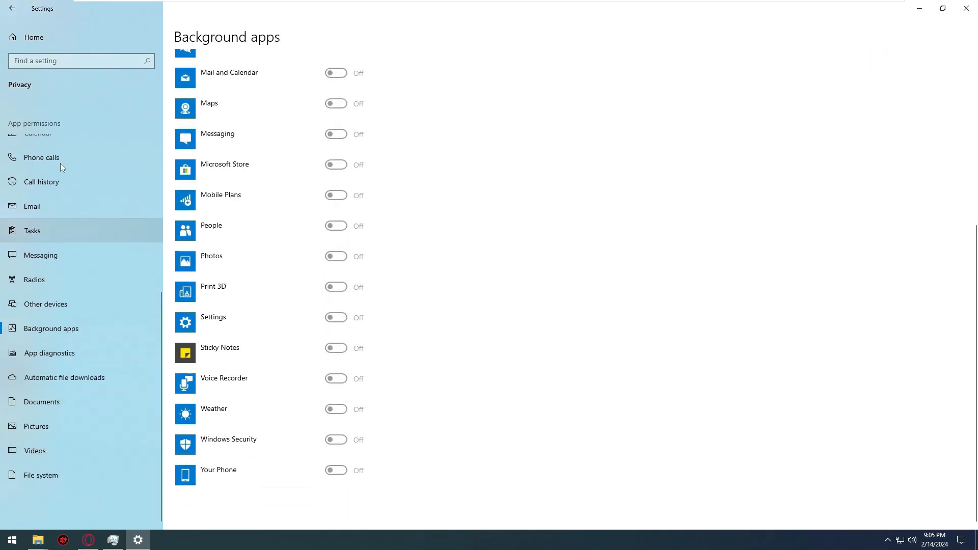
{"action": "left_click", "coordinate": [12, 7]}
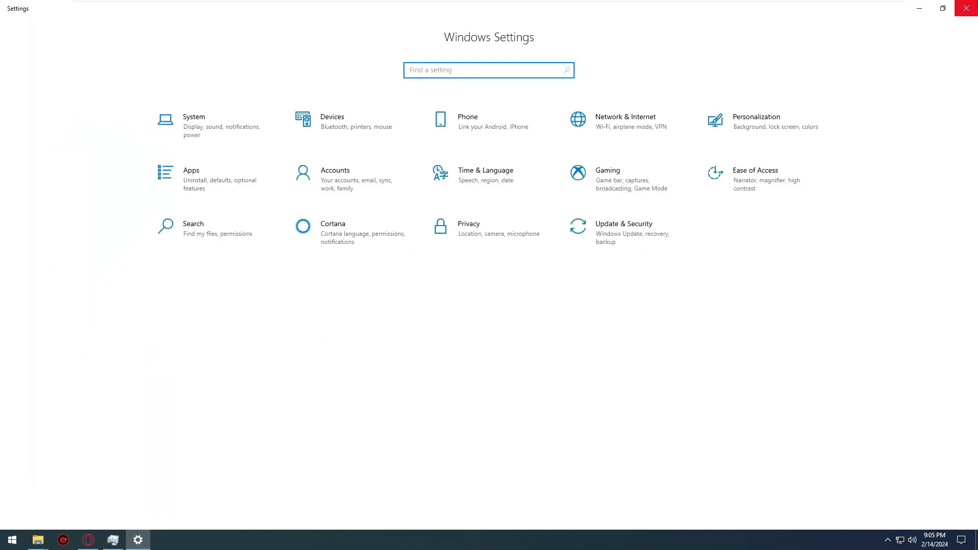
{"action": "left_click", "coordinate": [966, 9]}
Step: Refresh the desktop and open the Services console in a maximized window
{"action": "right_click", "coordinate": [392, 79]}
{"action": "left_click", "coordinate": [427, 108]}
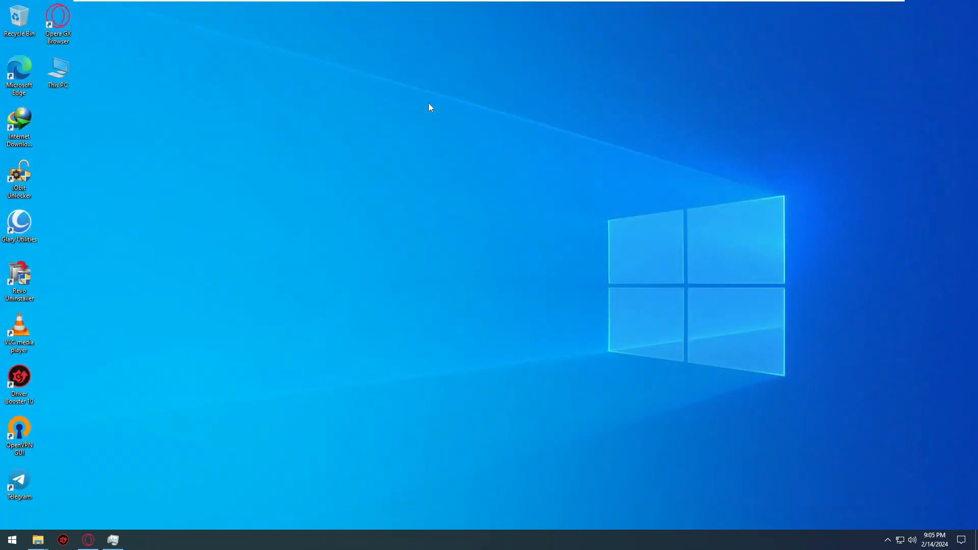
{"action": "key", "text": "super"}
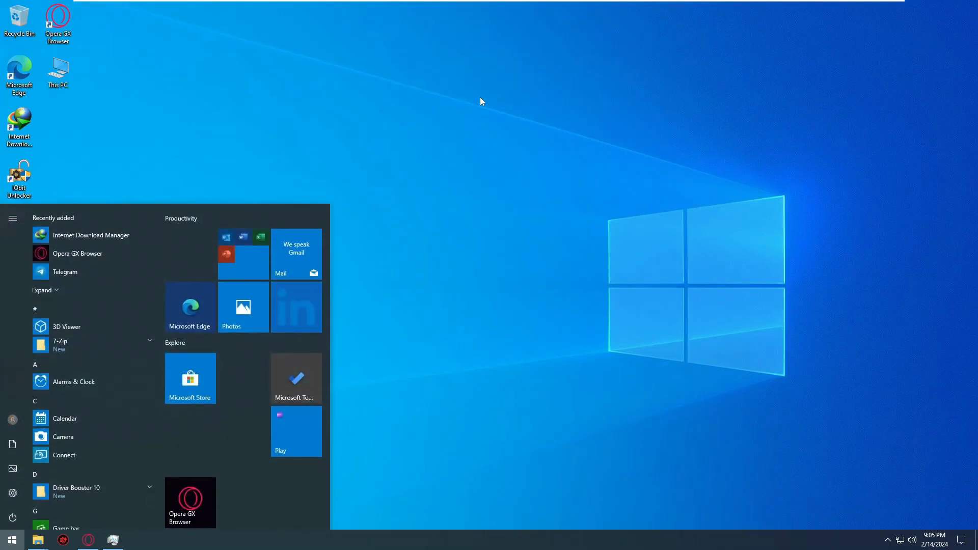
{"action": "type", "text": "ser"}
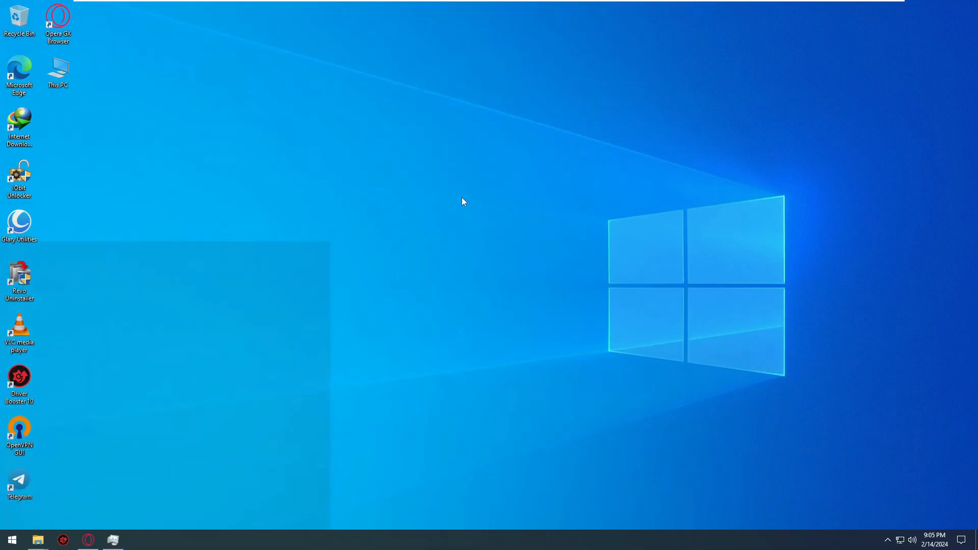
{"action": "left_click", "coordinate": [149, 261]}
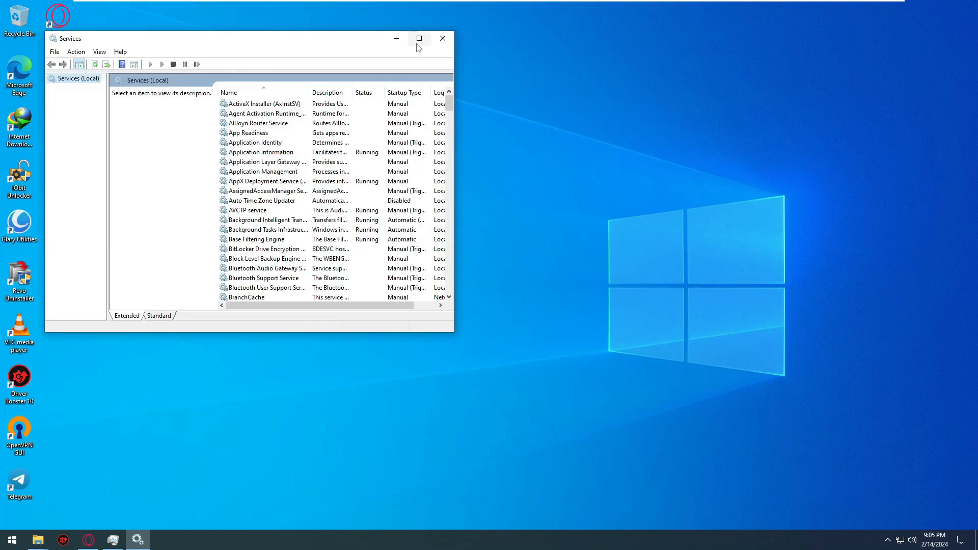
{"action": "left_click", "coordinate": [418, 38]}
Step: Stop the Background Intelligent Transfer Service and set its startup type to Disabled
{"action": "left_click", "coordinate": [272, 160]}
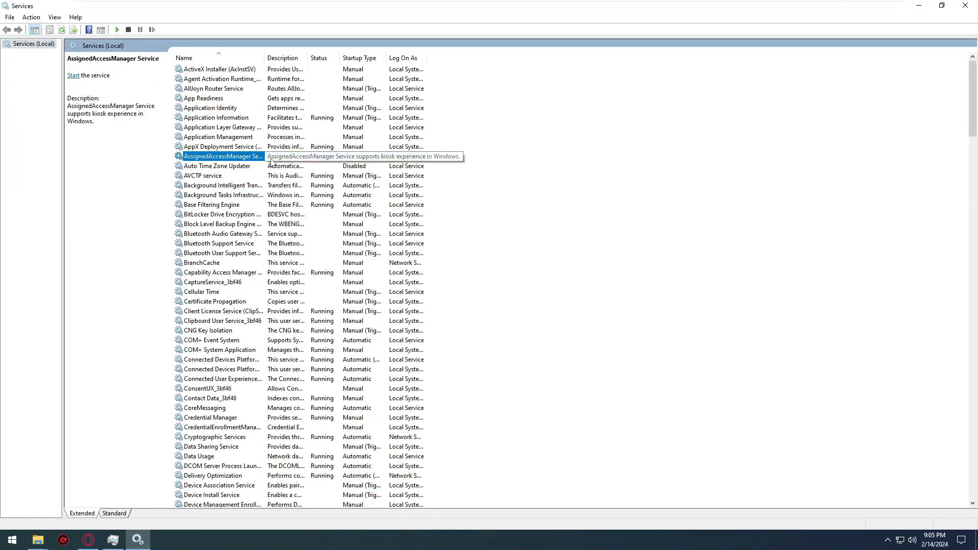
{"action": "key", "text": "Down"}
{"action": "key", "text": "Down"}
{"action": "key", "text": "Down"}
{"action": "right_click", "coordinate": [235, 191]}
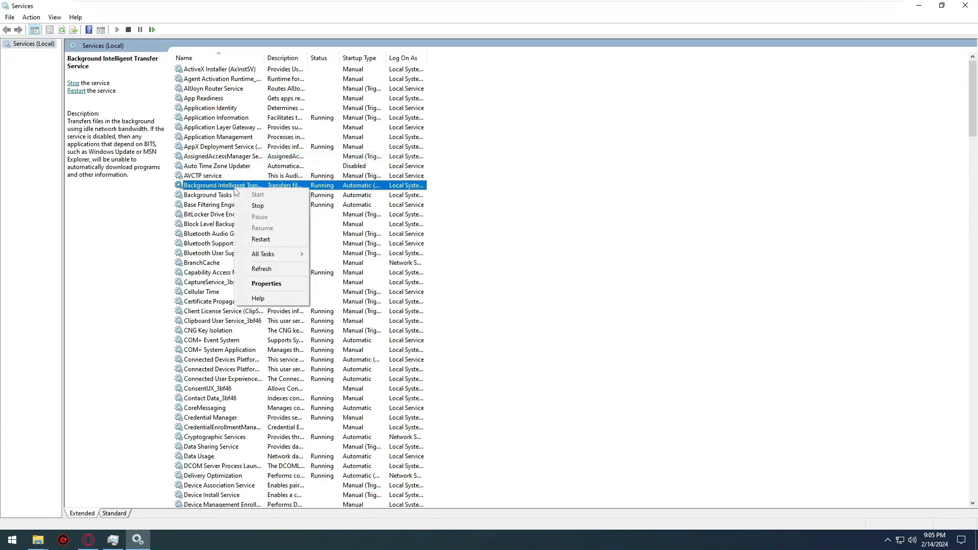
{"action": "left_click", "coordinate": [270, 287]}
{"action": "left_click", "coordinate": [464, 306]}
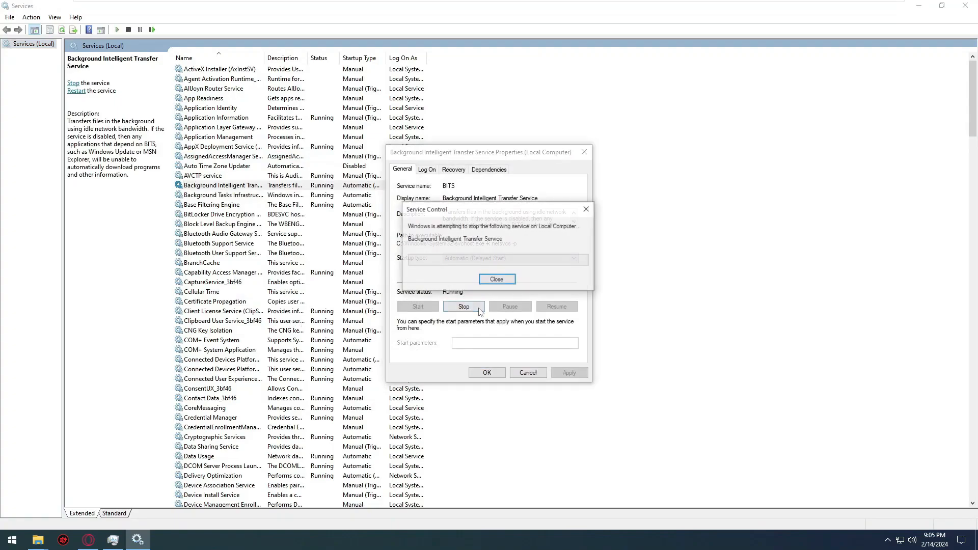
{"action": "left_click", "coordinate": [509, 258]}
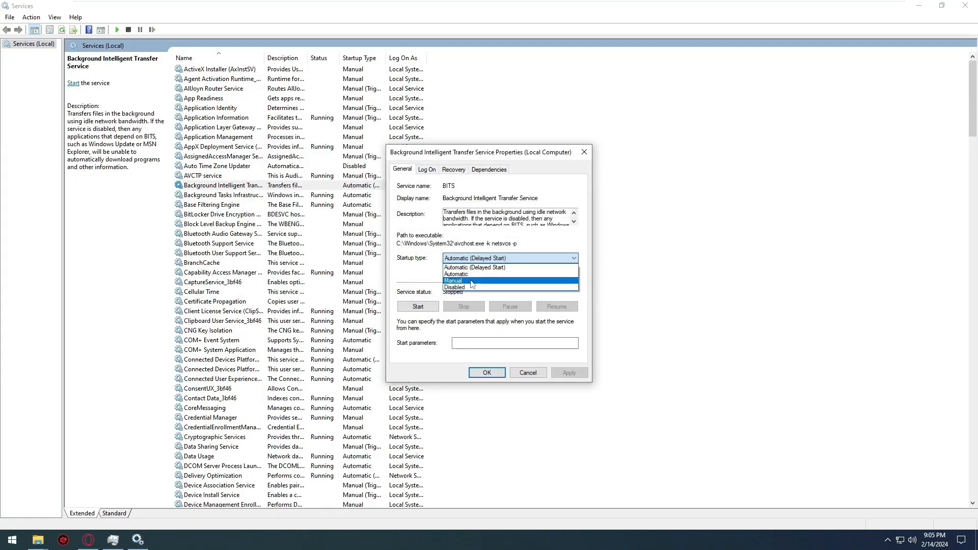
{"action": "left_click", "coordinate": [473, 288]}
{"action": "left_click", "coordinate": [569, 373]}
{"action": "left_click", "coordinate": [488, 373]}
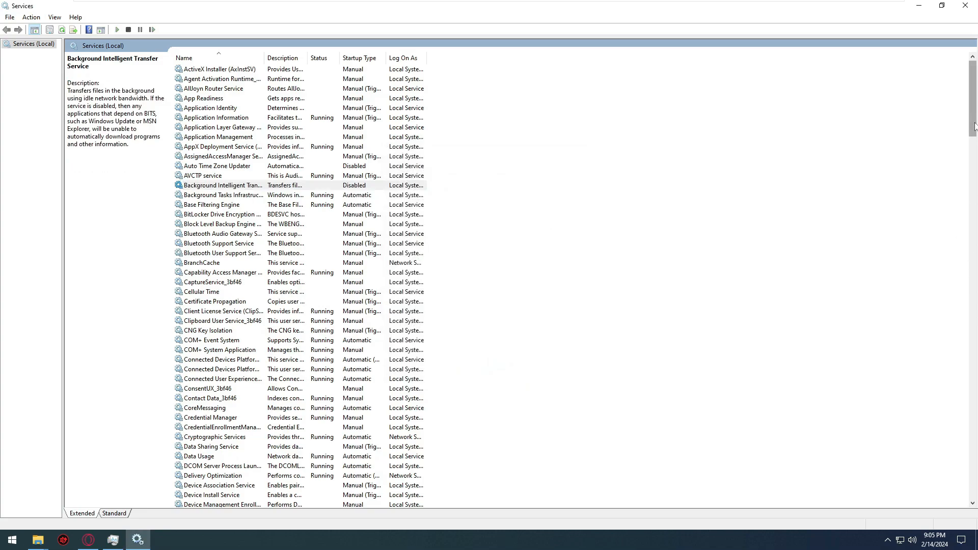
Step: Set the Xbox Live Networking Service startup type to Disabled and stop the service
{"action": "left_click_drag", "start_coordinate": [974, 125], "coordinate": [974, 484]}
{"action": "left_click", "coordinate": [240, 495]}
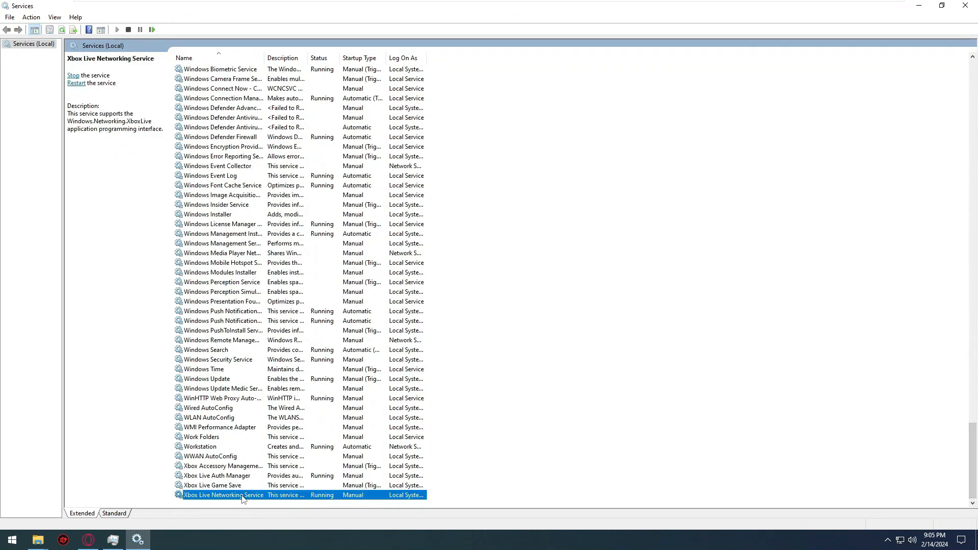
{"action": "right_click", "coordinate": [242, 496]}
{"action": "left_click", "coordinate": [270, 469]}
{"action": "left_click", "coordinate": [476, 260]}
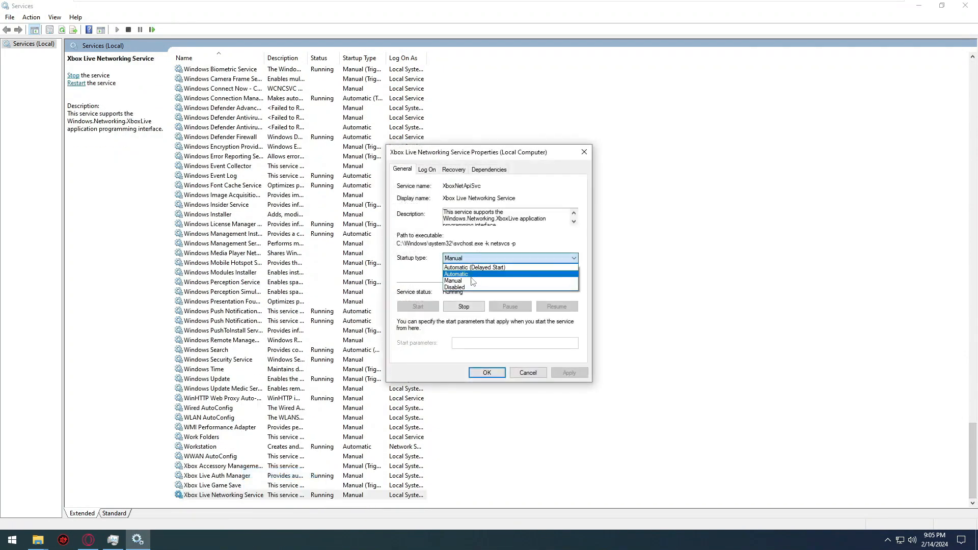
{"action": "left_click", "coordinate": [478, 287]}
{"action": "left_click", "coordinate": [464, 306]}
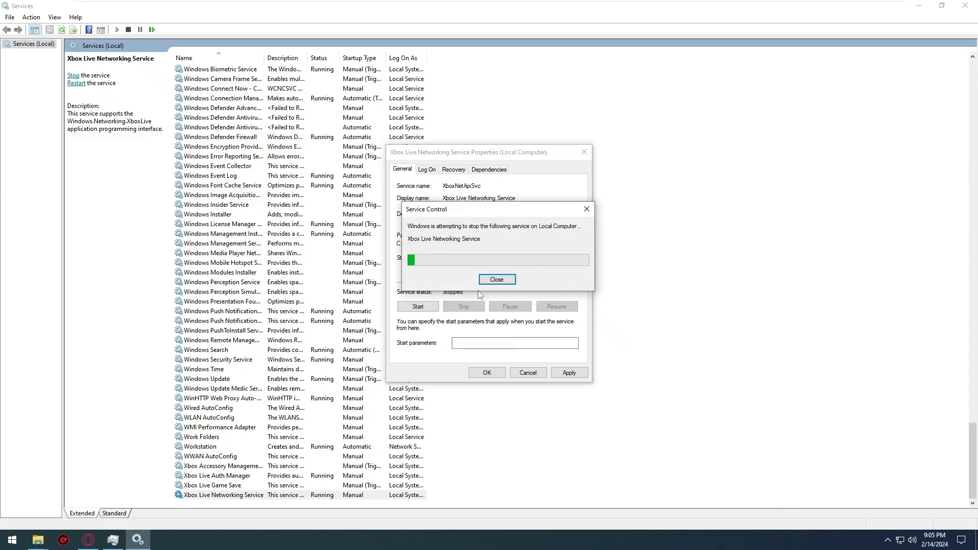
{"action": "left_click", "coordinate": [493, 374]}
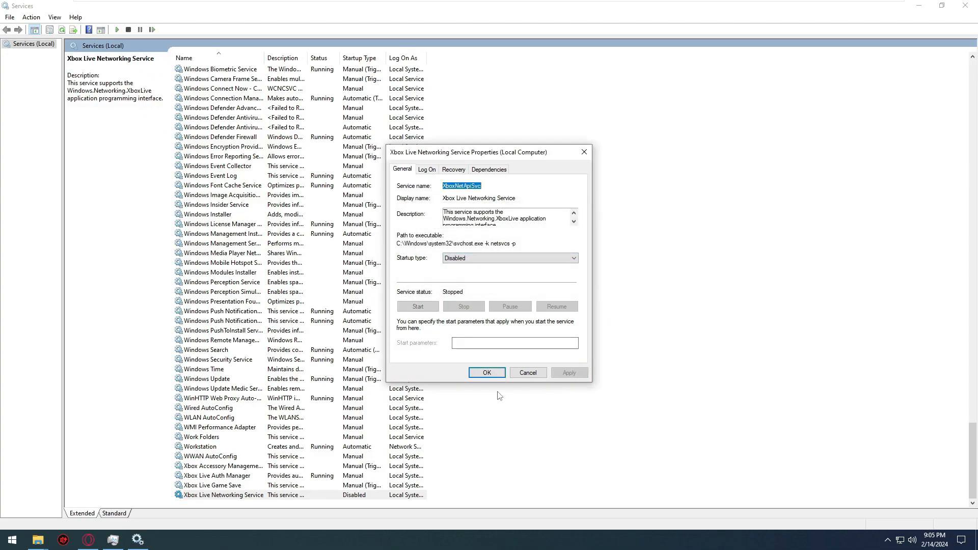
Step: Set the startup type of the Xbox Live Game Save service to Disabled
{"action": "right_click", "coordinate": [261, 487]}
{"action": "left_click", "coordinate": [291, 465]}
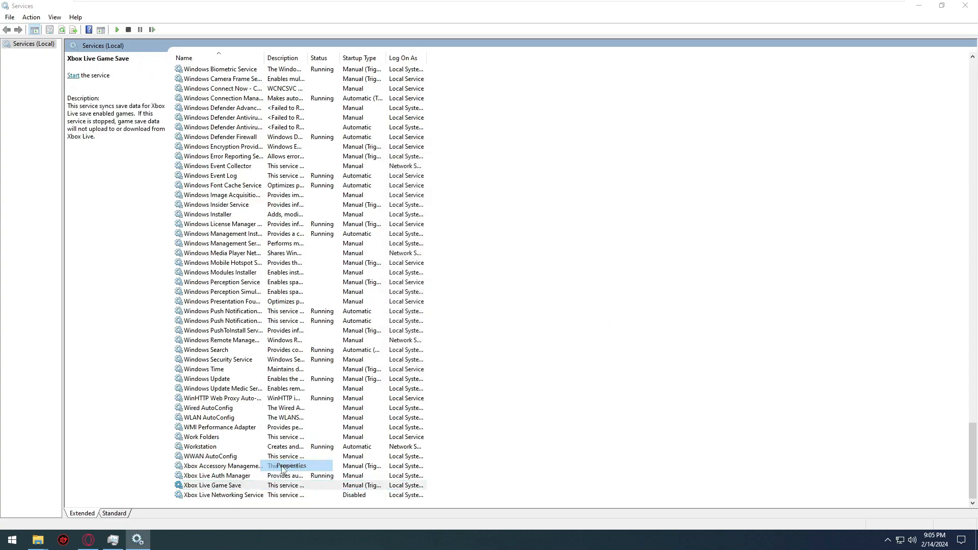
{"action": "left_click", "coordinate": [509, 258]}
{"action": "left_click", "coordinate": [569, 372]}
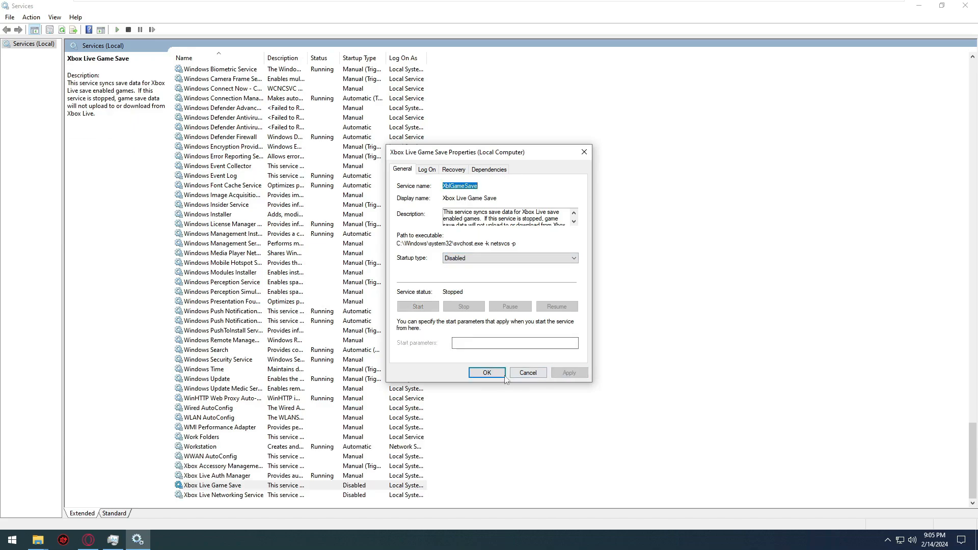
{"action": "left_click", "coordinate": [487, 372]}
Step: Stop the Xbox Live Auth Manager service and set its startup type to Disabled
{"action": "right_click", "coordinate": [261, 477]}
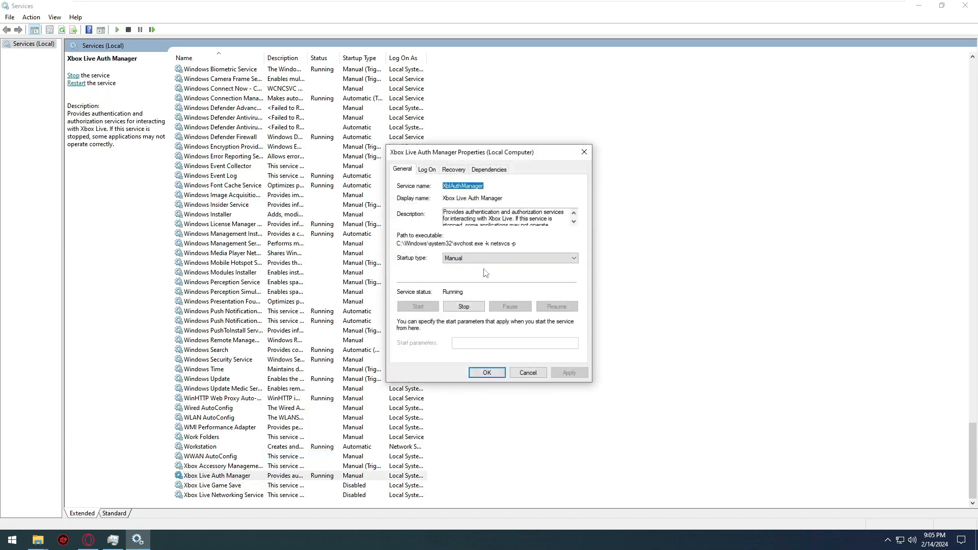
{"action": "left_click", "coordinate": [463, 306]}
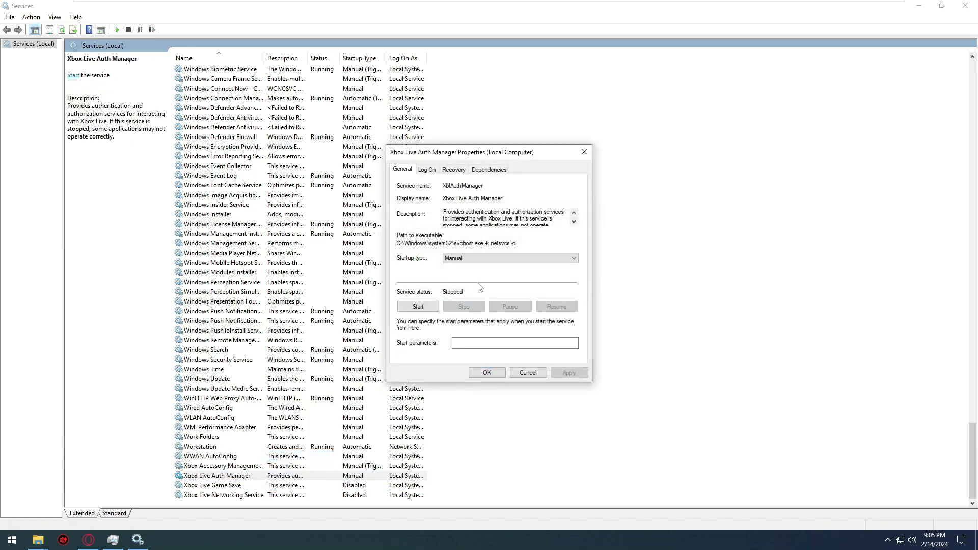
{"action": "left_click", "coordinate": [474, 258]}
{"action": "left_click", "coordinate": [474, 284]}
{"action": "left_click", "coordinate": [570, 373]}
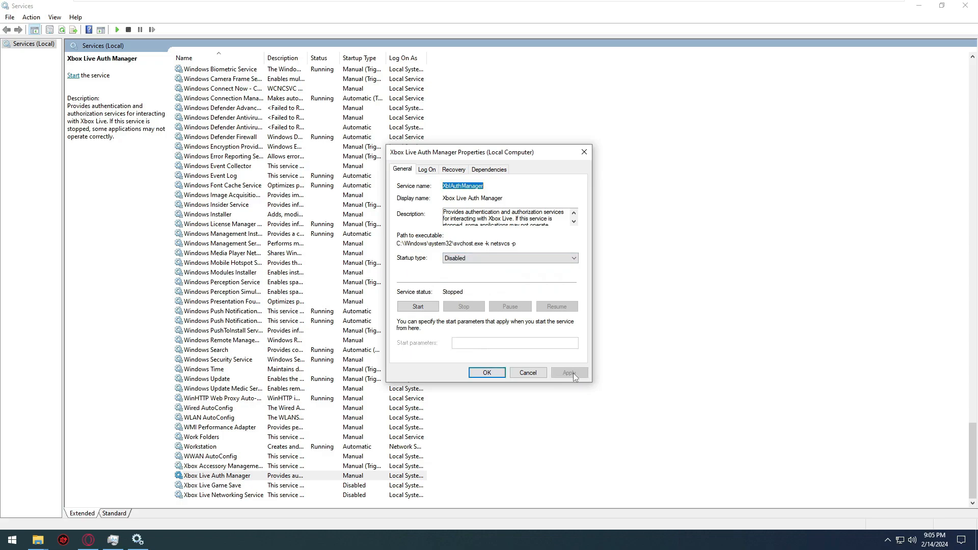
{"action": "left_click", "coordinate": [502, 376]}
Step: Set the startup type of the Xbox Accessory Management Service to Disabled
{"action": "left_click", "coordinate": [223, 466]}
{"action": "right_click", "coordinate": [223, 465]}
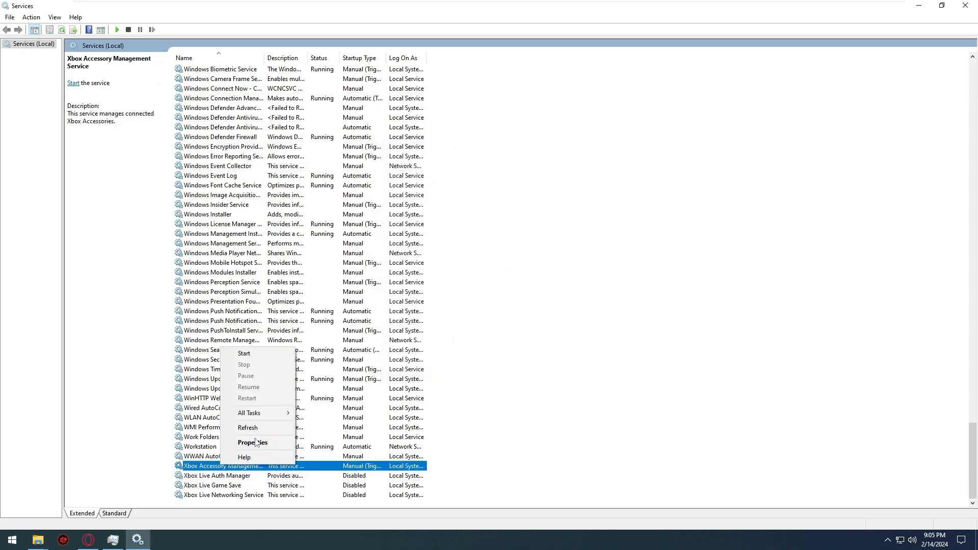
{"action": "left_click", "coordinate": [224, 441]}
{"action": "left_click", "coordinate": [481, 258]}
{"action": "left_click", "coordinate": [473, 288]}
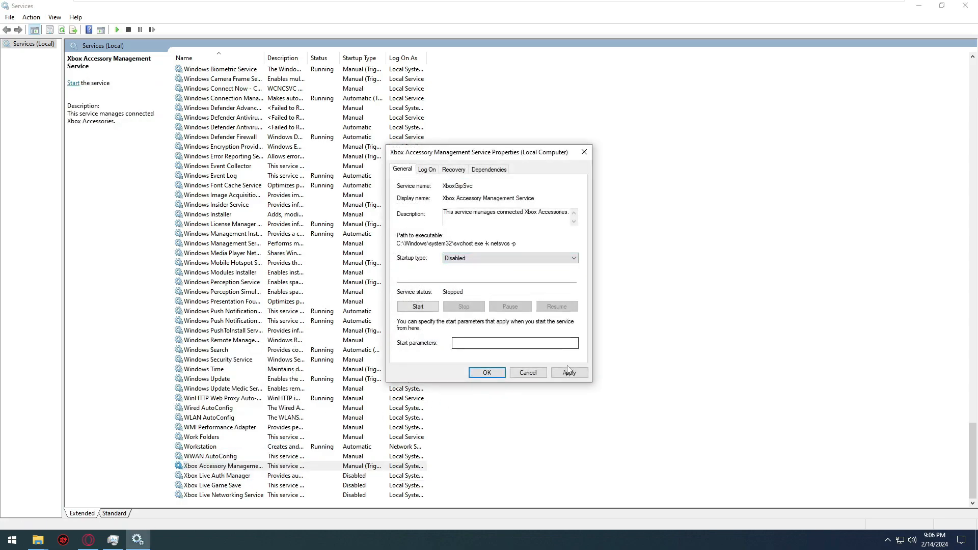
{"action": "left_click", "coordinate": [569, 372]}
{"action": "left_click", "coordinate": [486, 372]}
Step: Check for Windows updates in the Update & Security settings and minimize the Settings window
{"action": "left_click", "coordinate": [12, 540]}
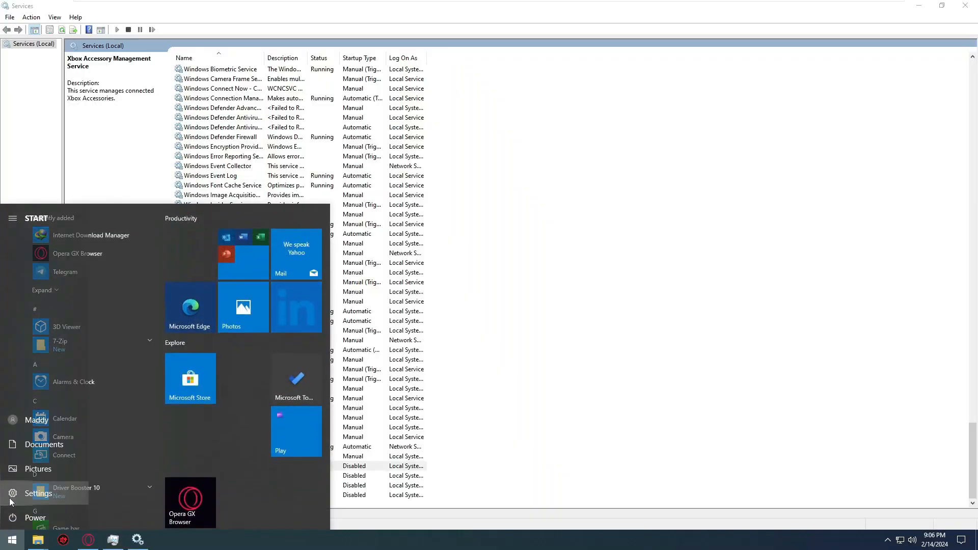
{"action": "left_click", "coordinate": [9, 497]}
{"action": "left_click", "coordinate": [673, 243]}
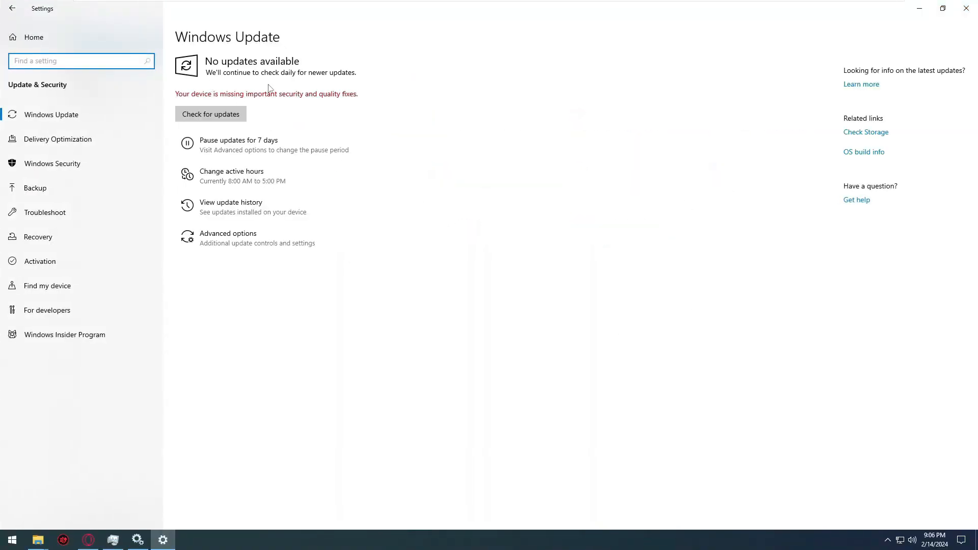
{"action": "left_click_drag", "start_coordinate": [175, 94], "coordinate": [382, 94]}
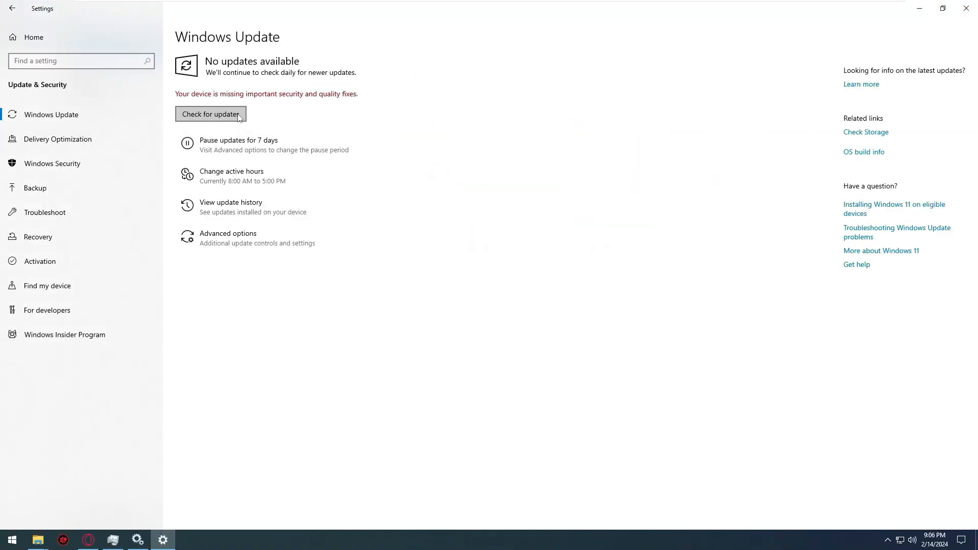
{"action": "left_click", "coordinate": [211, 114]}
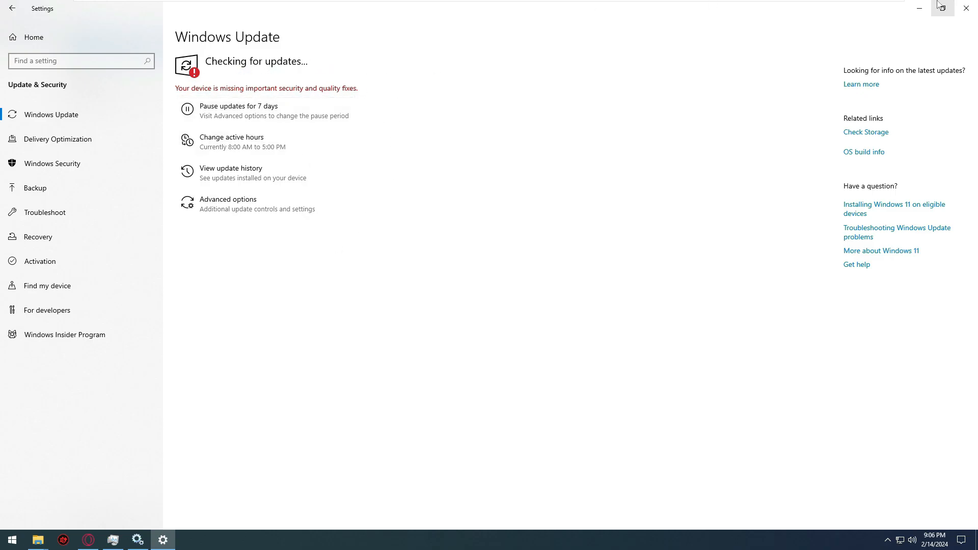
{"action": "left_click", "coordinate": [919, 8]}
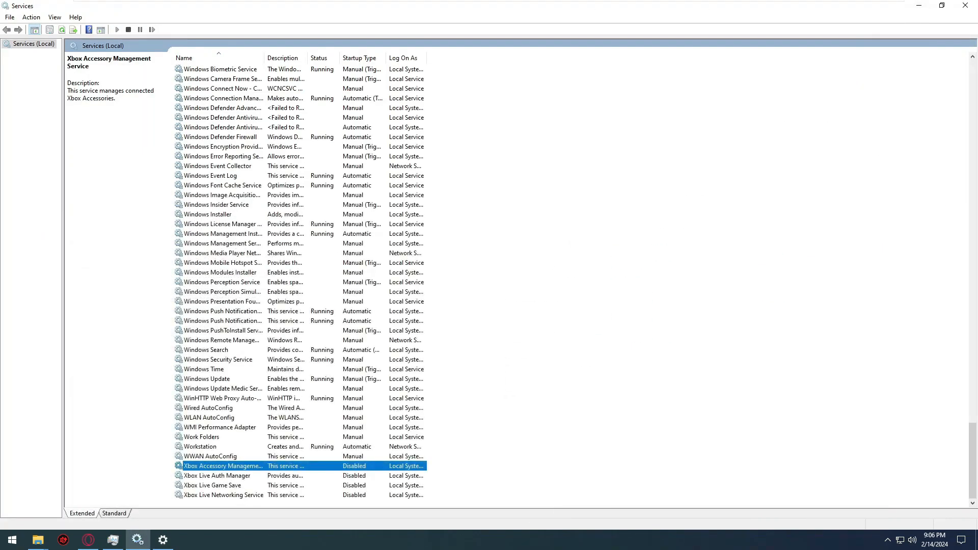
Step: Stop the Windows Update service, set its startup type to Disabled and close the Services console
{"action": "right_click", "coordinate": [226, 379]}
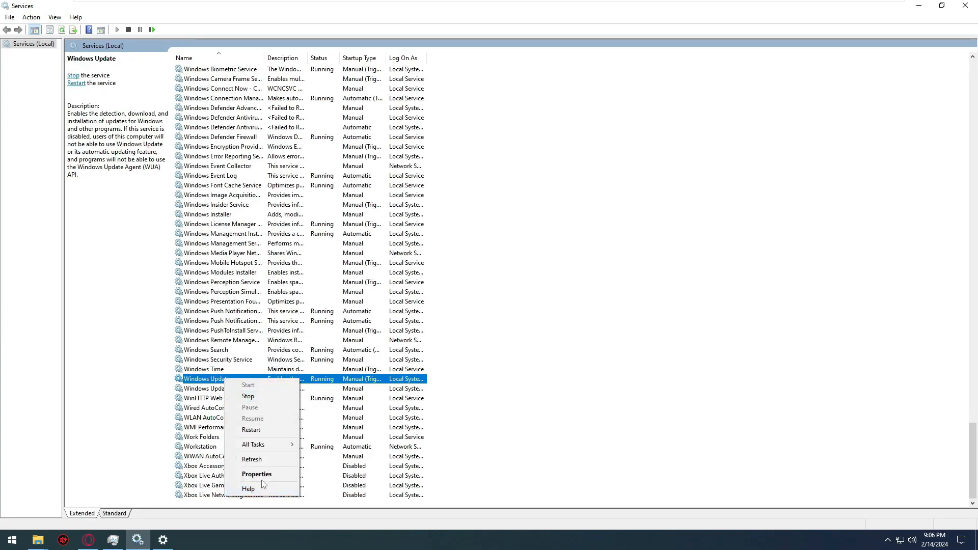
{"action": "left_click", "coordinate": [242, 479]}
{"action": "left_click", "coordinate": [463, 306]}
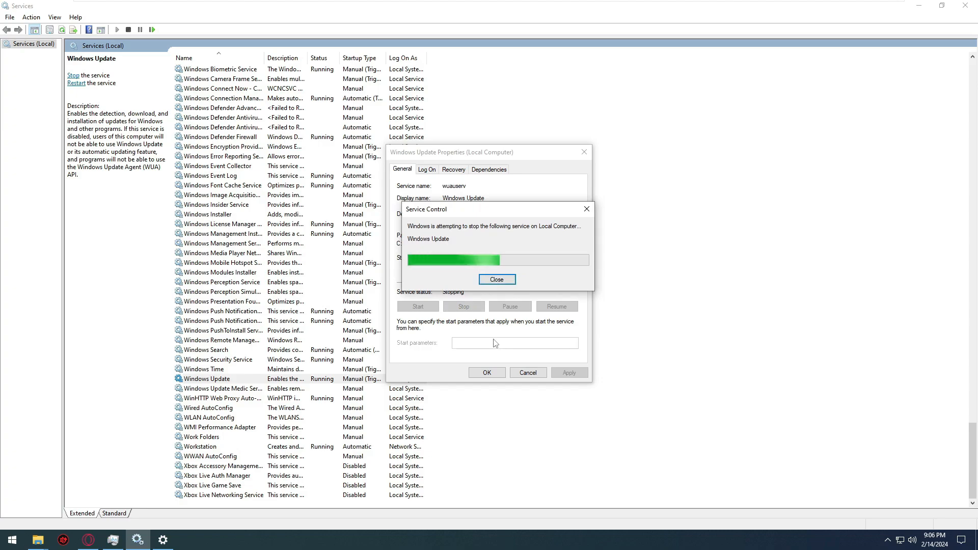
{"action": "left_click", "coordinate": [478, 258]}
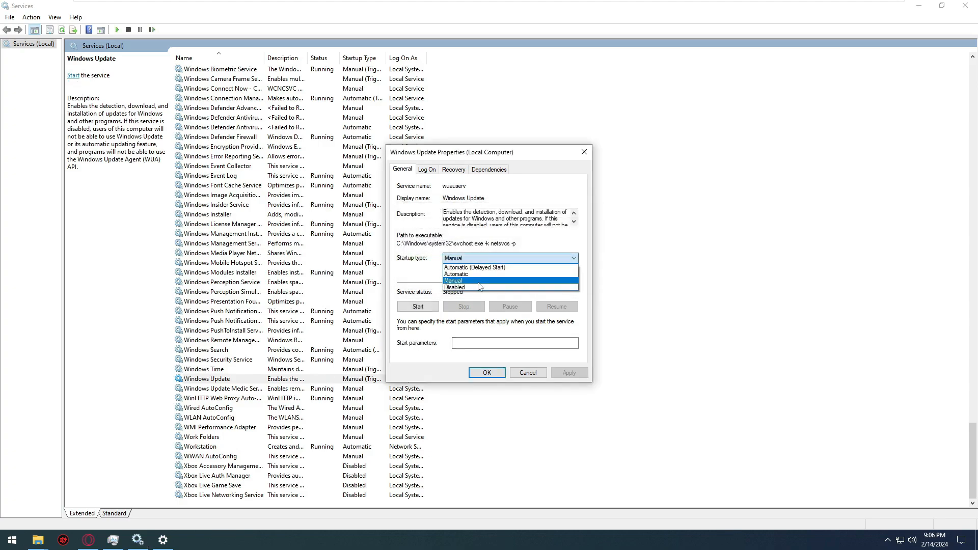
{"action": "left_click", "coordinate": [455, 287]}
{"action": "left_click", "coordinate": [492, 373]}
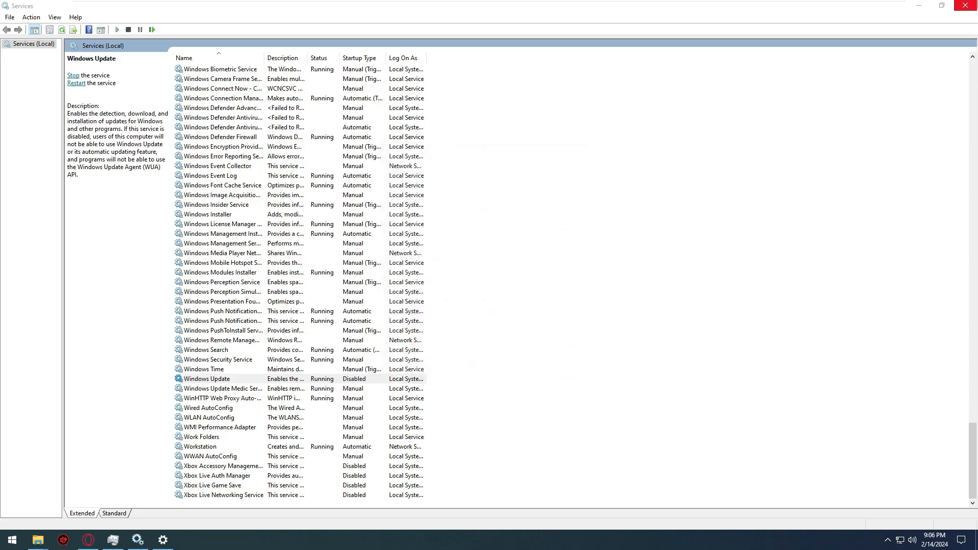
{"action": "left_click", "coordinate": [965, 5]}
Step: Open the performance settings from This PC's advanced system properties and close the System window
{"action": "right_click", "coordinate": [57, 73]}
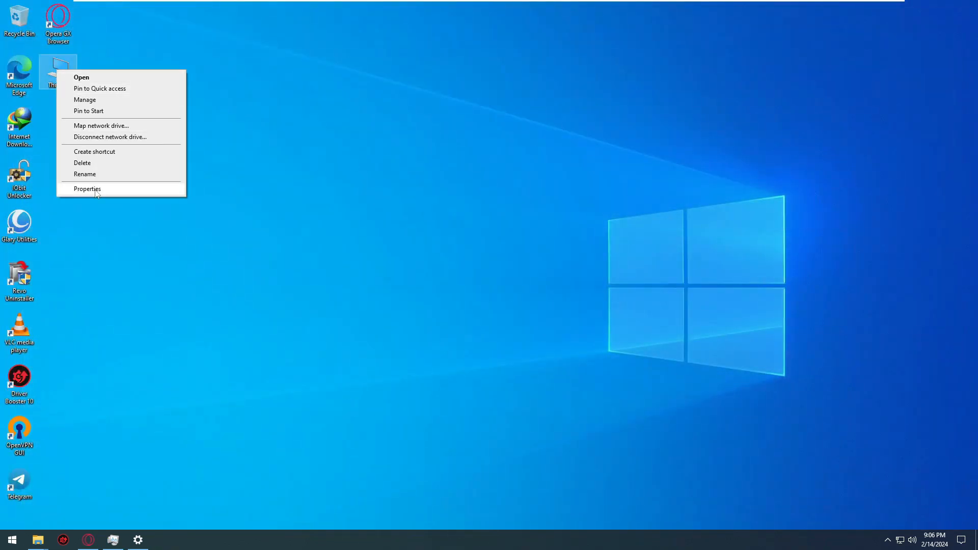
{"action": "left_click", "coordinate": [127, 191]}
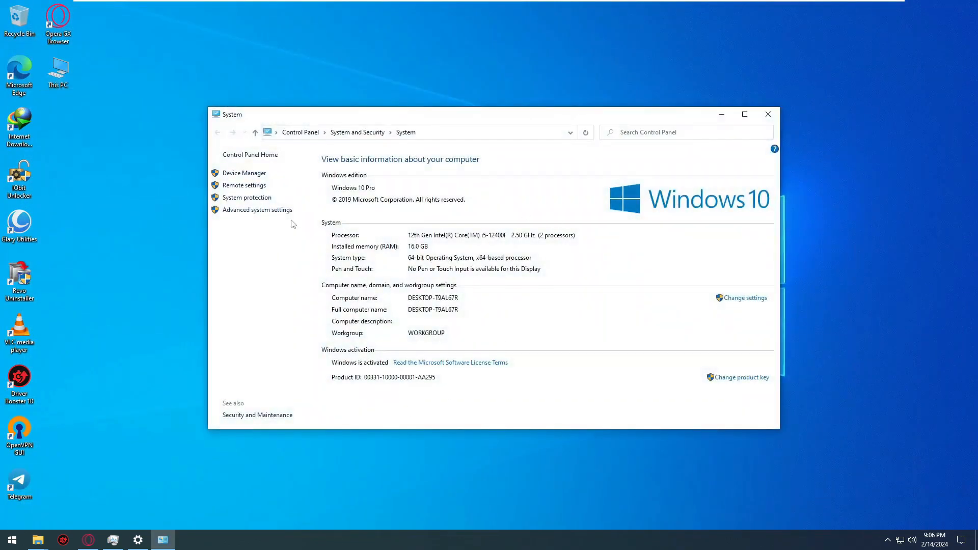
{"action": "left_click", "coordinate": [260, 210]}
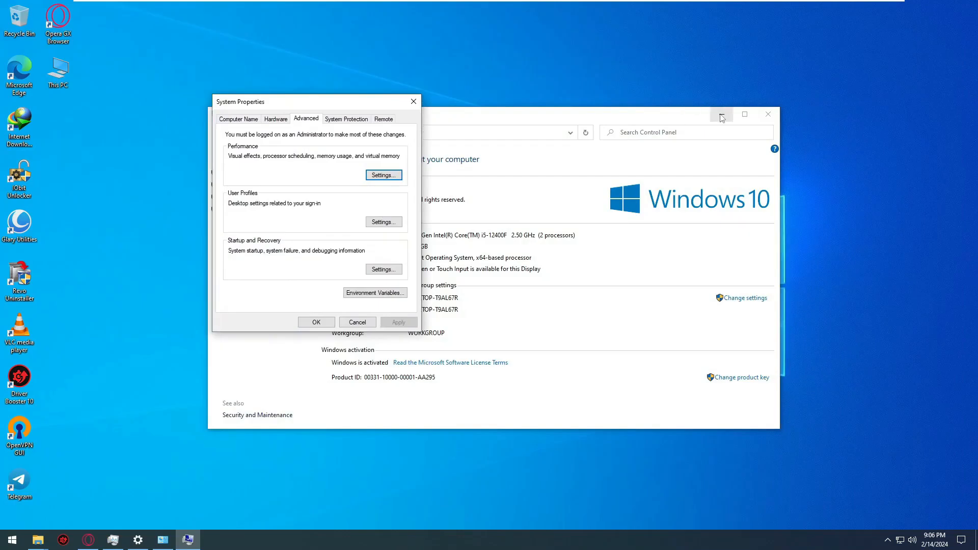
{"action": "left_click", "coordinate": [768, 114]}
{"action": "left_click", "coordinate": [384, 175]}
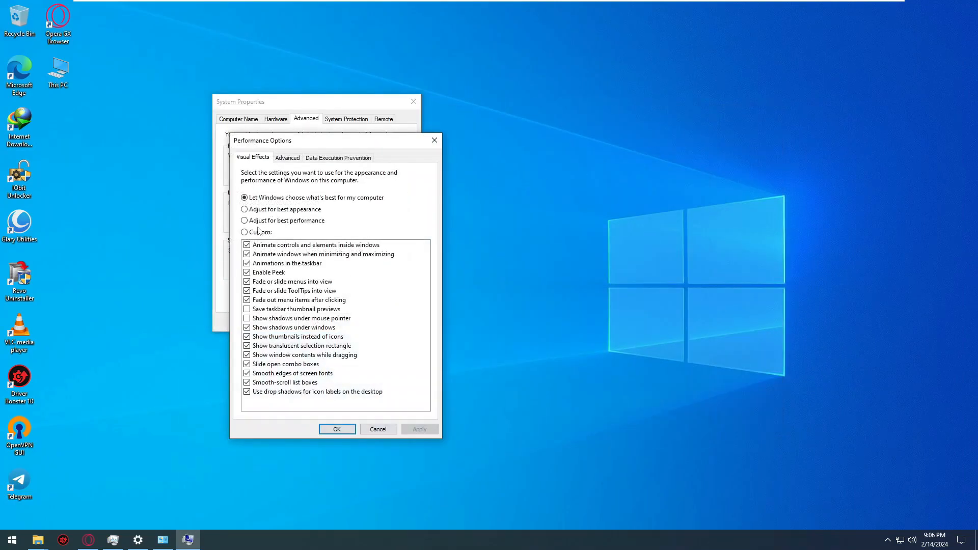
Step: Adjust visual effects for best performance, re-enable thumbnails instead of icons, smooth screen font edges and icon label drop shadows, and apply
{"action": "left_click", "coordinate": [244, 221]}
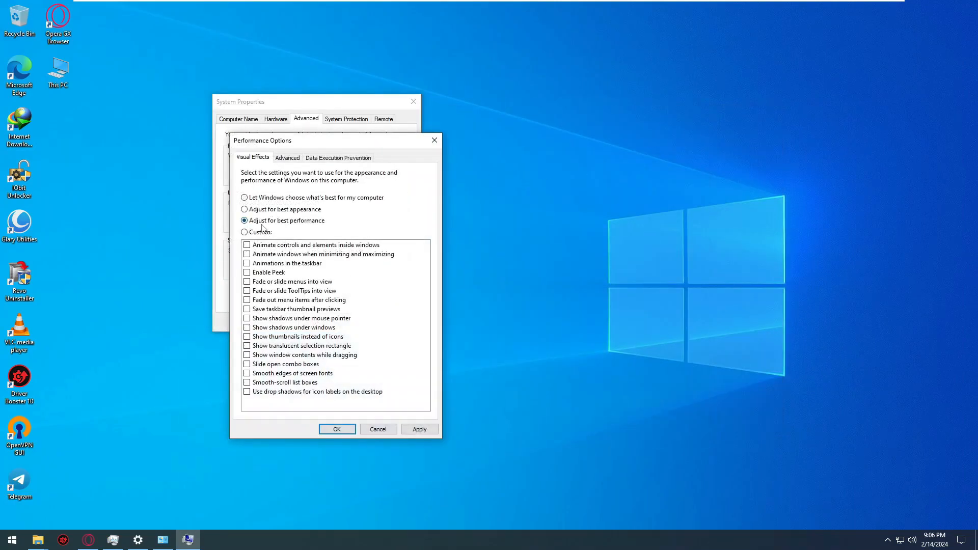
{"action": "left_click", "coordinate": [247, 392]}
{"action": "left_click", "coordinate": [247, 373]}
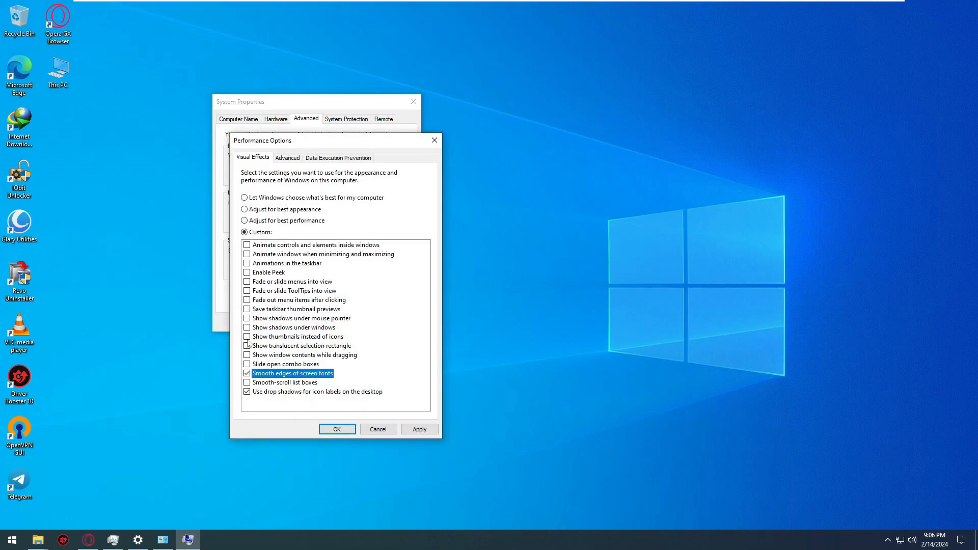
{"action": "left_click", "coordinate": [247, 337]}
{"action": "left_click", "coordinate": [422, 429]}
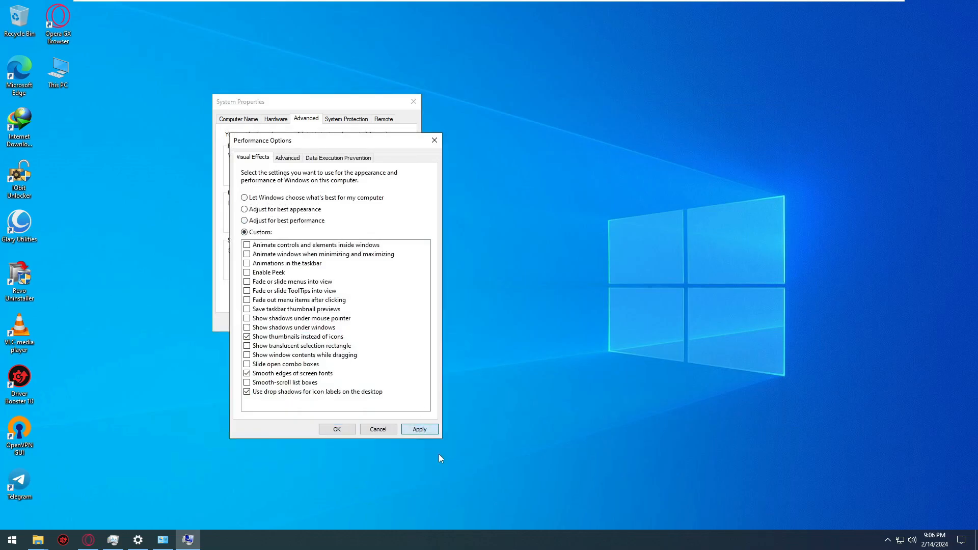
Step: Turn on DEP for all programs and services except those selected, apply it and close the system property dialogs
{"action": "left_click", "coordinate": [288, 158]}
{"action": "left_click", "coordinate": [330, 157]}
{"action": "left_click", "coordinate": [266, 231]}
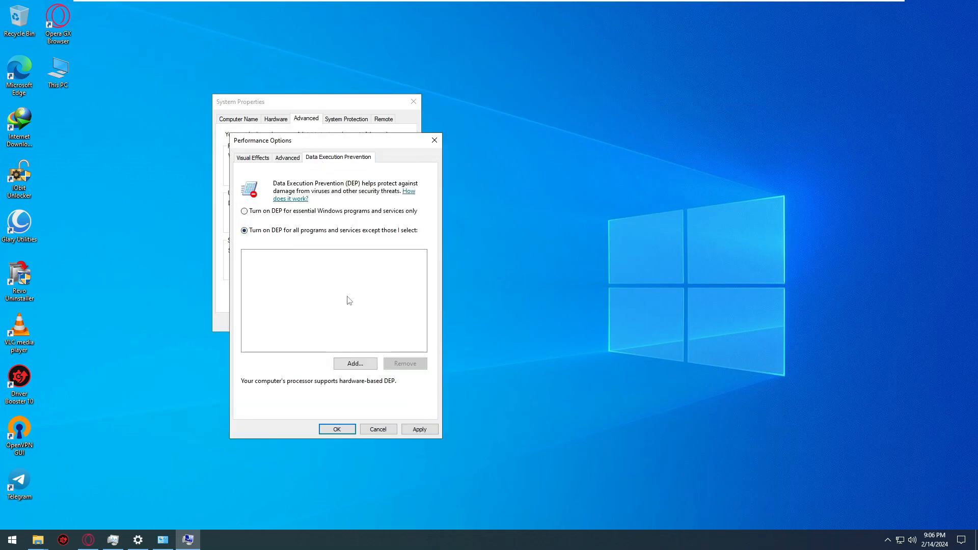
{"action": "left_click", "coordinate": [419, 429]}
{"action": "left_click", "coordinate": [568, 307]}
{"action": "left_click", "coordinate": [336, 430]}
{"action": "left_click", "coordinate": [316, 321]}
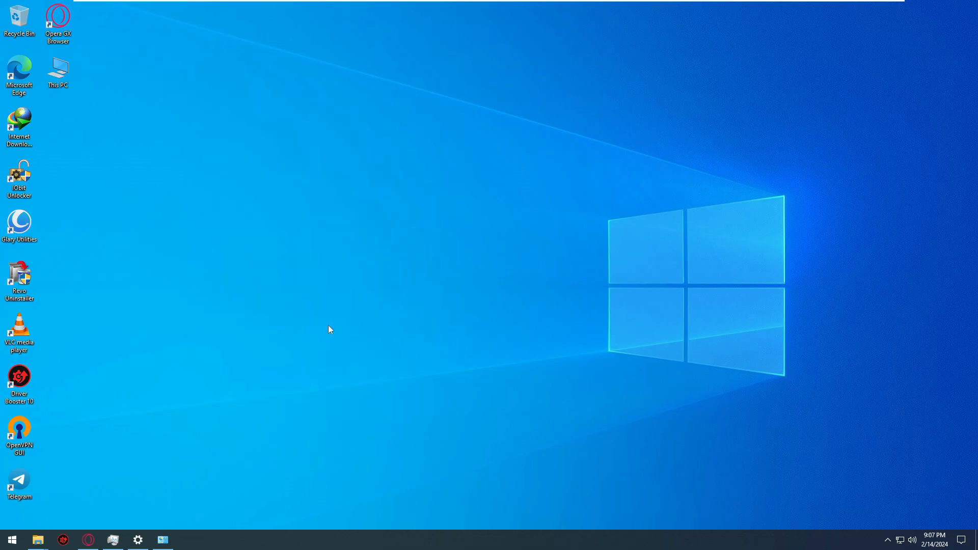
Step: Launch Revo Uninstaller, allow it to make changes to the device, and list the installed Windows apps
{"action": "right_click", "coordinate": [391, 148]}
{"action": "left_click", "coordinate": [418, 184]}
{"action": "double_click", "coordinate": [26, 295]}
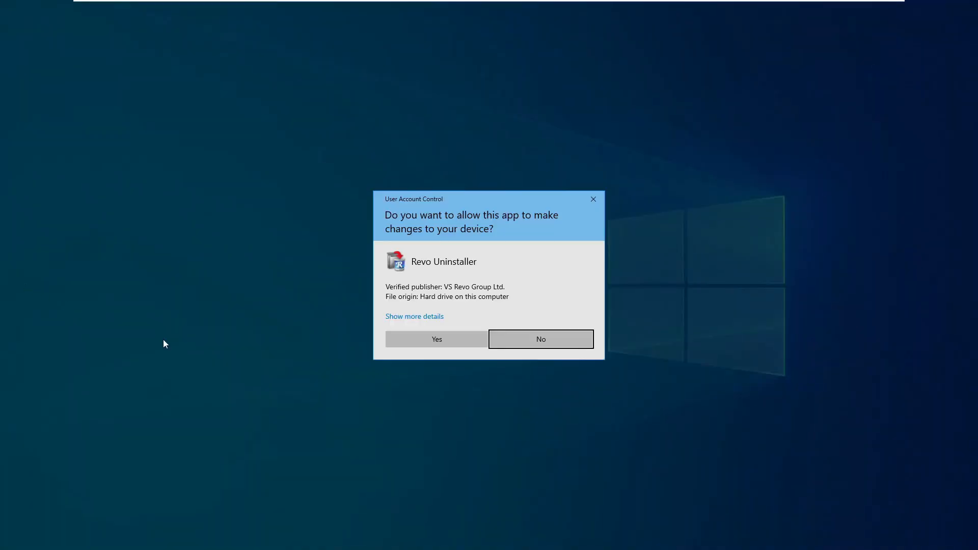
{"action": "left_click", "coordinate": [414, 339]}
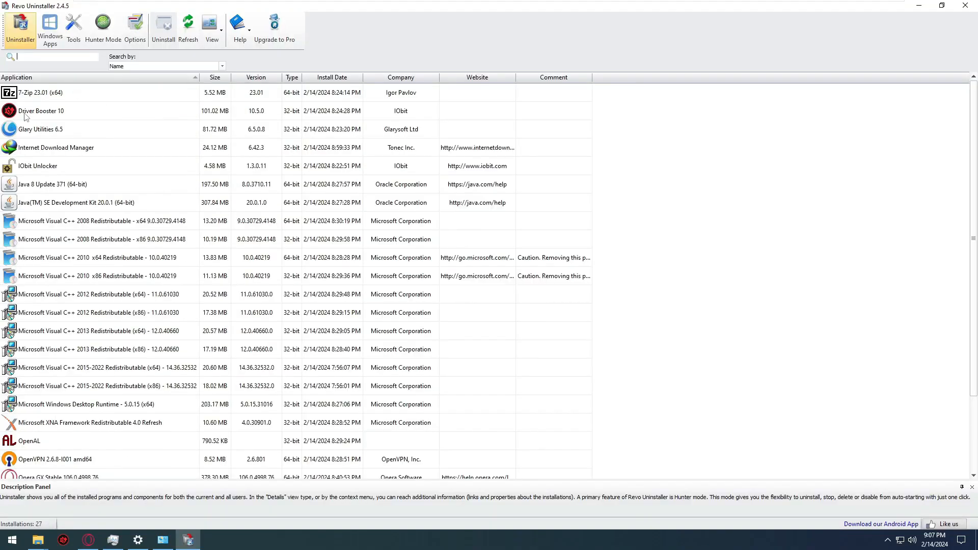
{"action": "scroll", "coordinate": [57, 205], "scroll_direction": "down", "scroll_amount": 2}
{"action": "scroll", "coordinate": [75, 469], "scroll_direction": "up", "scroll_amount": 2}
{"action": "left_click", "coordinate": [51, 37]}
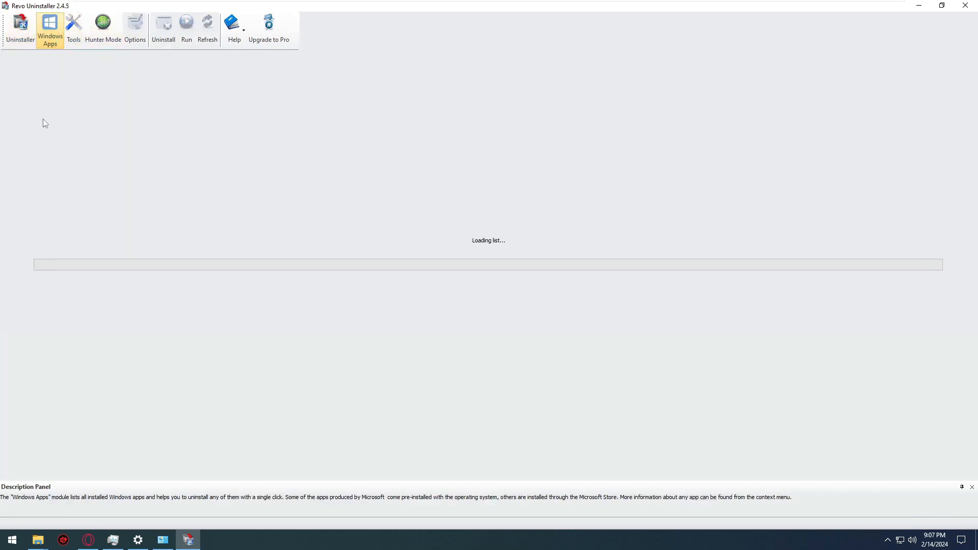
{"action": "scroll", "coordinate": [167, 275], "scroll_direction": "down", "scroll_amount": 2}
{"action": "scroll", "coordinate": [142, 290], "scroll_direction": "up", "scroll_amount": 2}
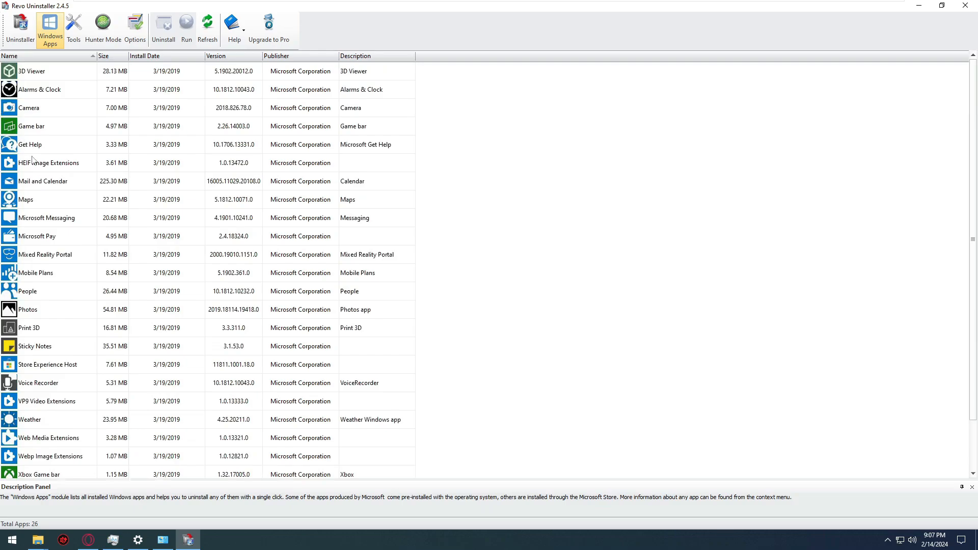
Step: Uninstall the Camera app with a system restore point and delete all its leftover registry items
{"action": "double_click", "coordinate": [37, 109]}
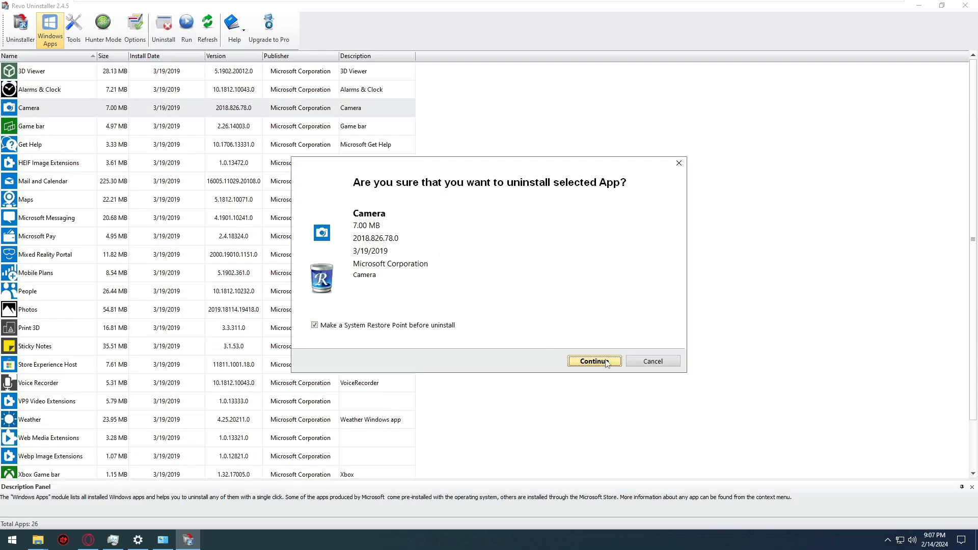
{"action": "left_click", "coordinate": [605, 362]}
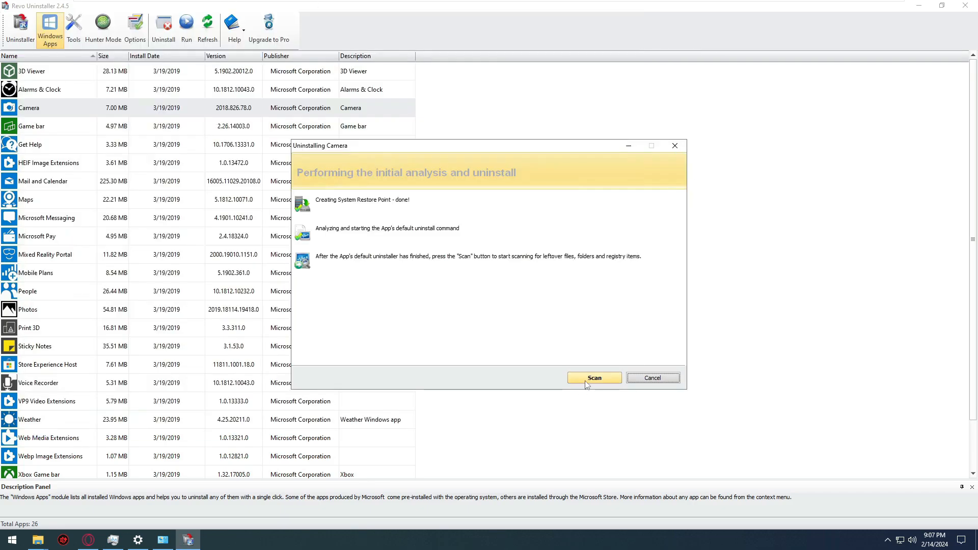
{"action": "left_click", "coordinate": [587, 379]}
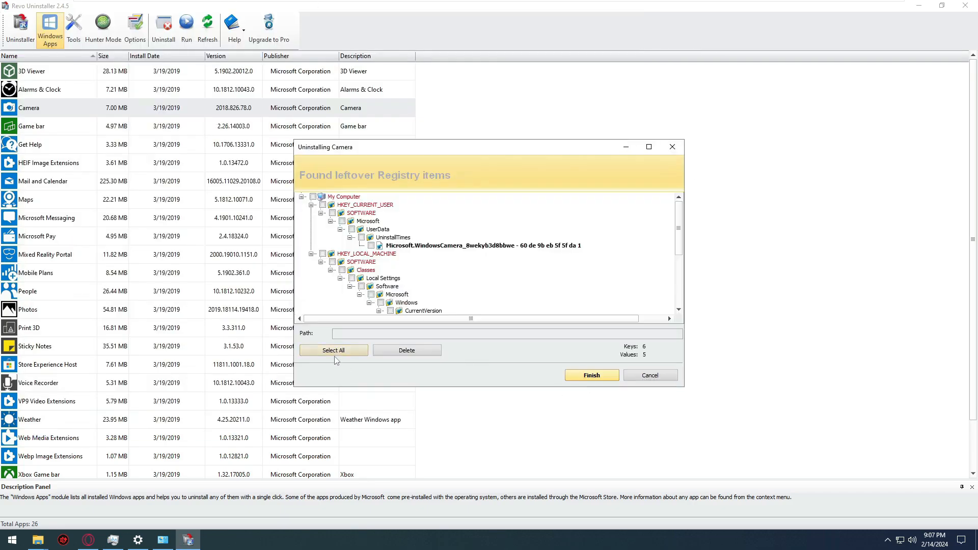
{"action": "left_click", "coordinate": [391, 350]}
{"action": "left_click", "coordinate": [509, 295]}
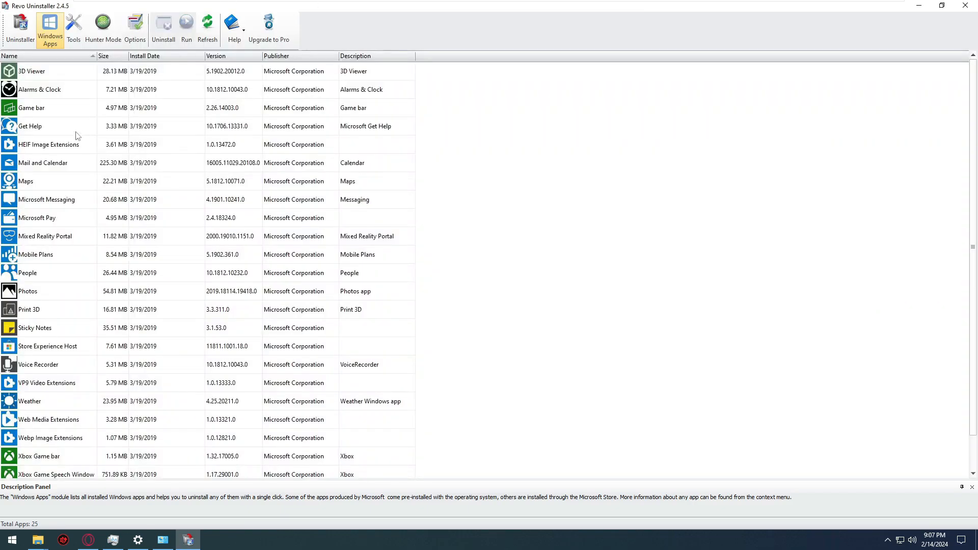
Step: Uninstall the Game bar app and delete all its leftover registry items
{"action": "double_click", "coordinate": [50, 108]}
{"action": "left_click", "coordinate": [595, 359]}
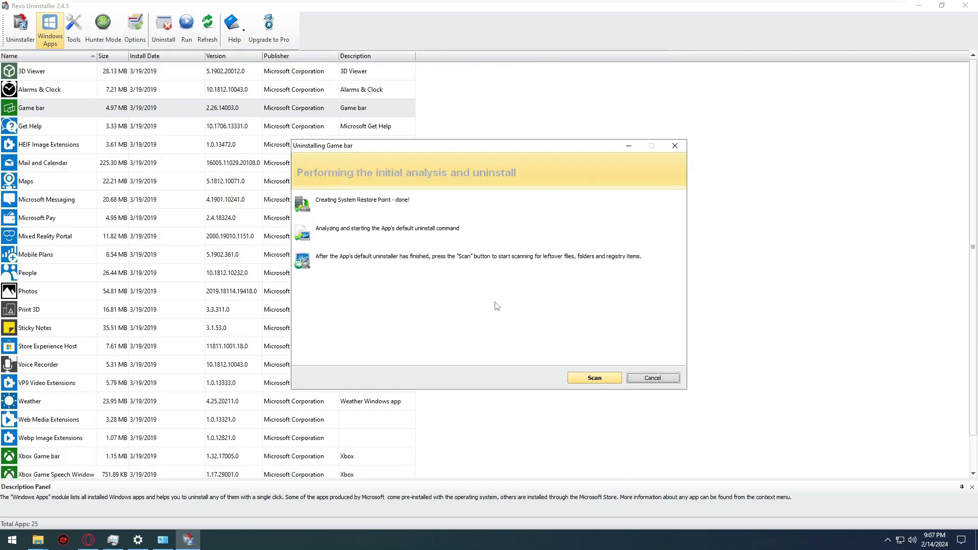
{"action": "left_click", "coordinate": [595, 377]}
{"action": "left_click", "coordinate": [391, 351]}
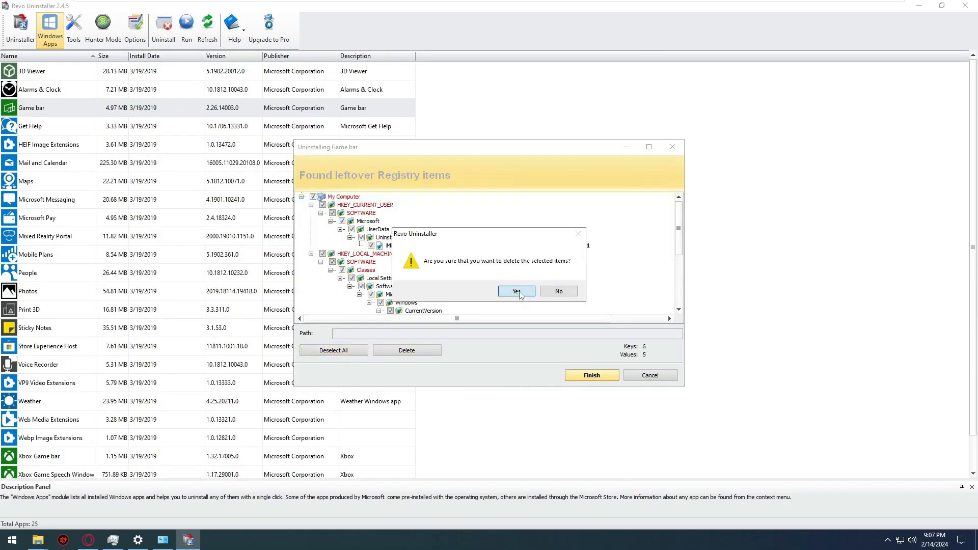
{"action": "left_click", "coordinate": [509, 295]}
Step: Uninstall the Get Help app and delete all its leftover registry items
{"action": "double_click", "coordinate": [39, 106]}
{"action": "left_click", "coordinate": [581, 360]}
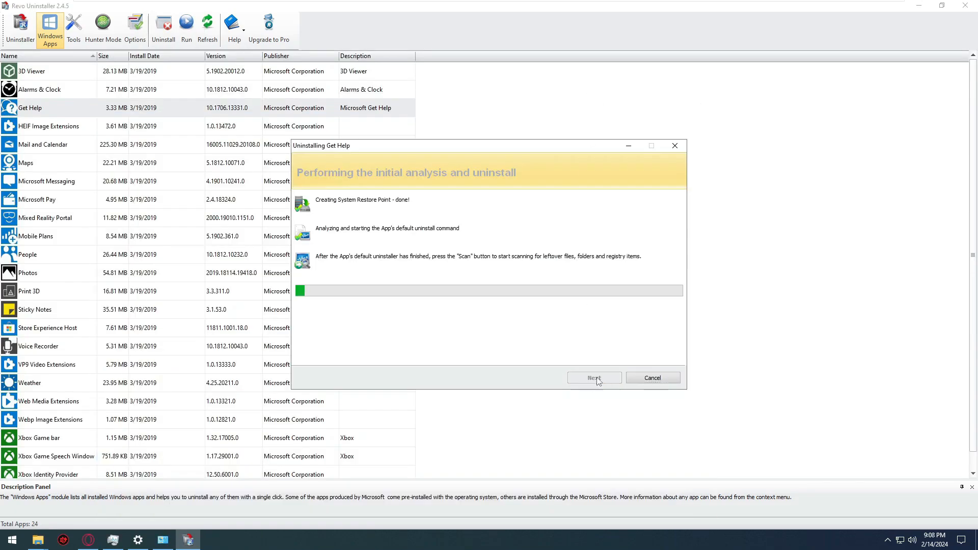
{"action": "left_click", "coordinate": [338, 349]}
{"action": "left_click", "coordinate": [397, 349]}
{"action": "left_click", "coordinate": [515, 295]}
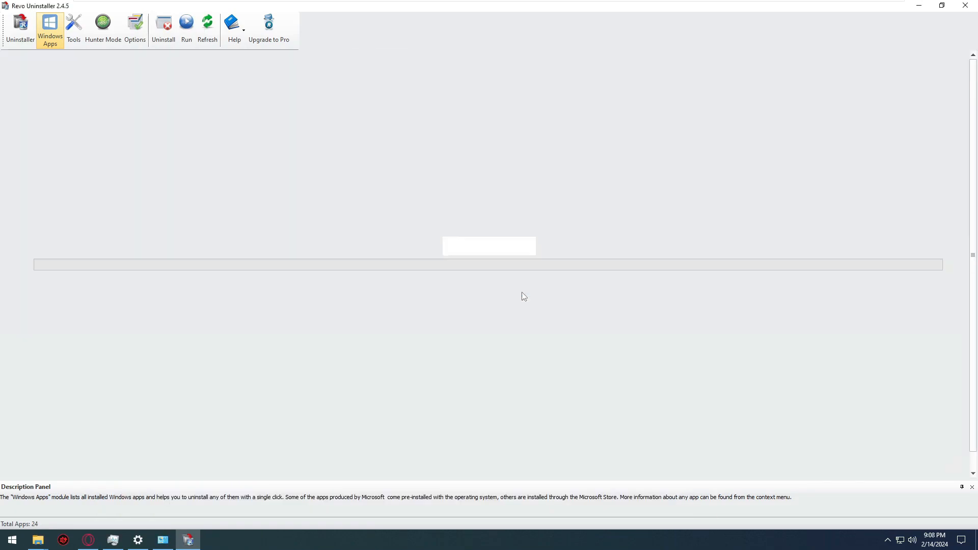
Step: Uninstall the Maps app and delete all its leftover registry items
{"action": "double_click", "coordinate": [39, 146]}
{"action": "left_click", "coordinate": [601, 361]}
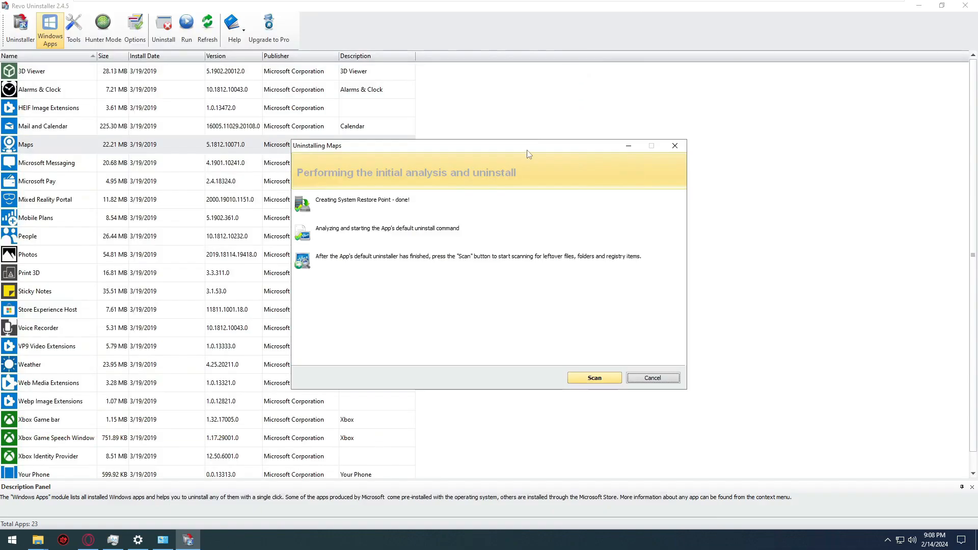
{"action": "left_click", "coordinate": [591, 376]}
{"action": "left_click", "coordinate": [338, 350]}
{"action": "left_click", "coordinate": [397, 350]}
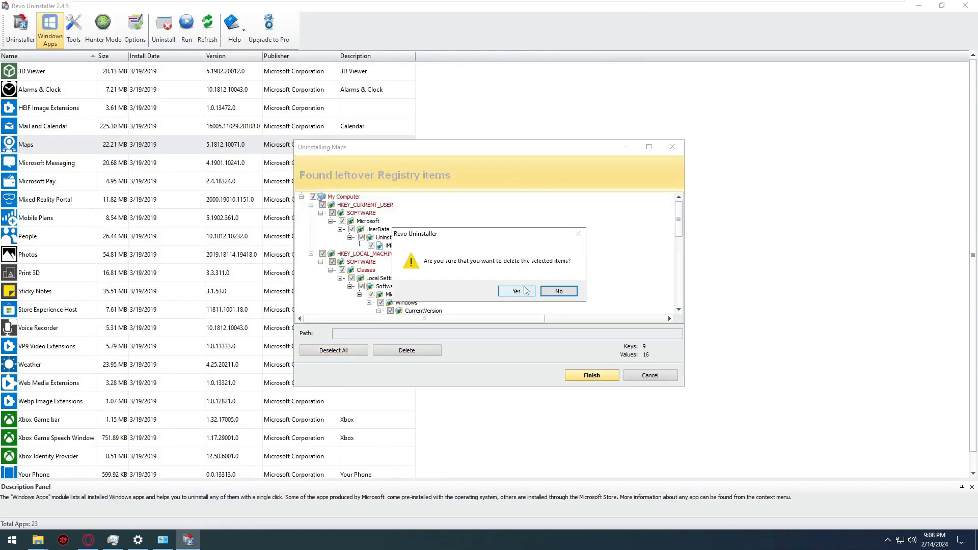
{"action": "left_click", "coordinate": [512, 291]}
Step: Uninstall the Microsoft Pay app and delete all its leftover registry items
{"action": "left_click", "coordinate": [72, 168]}
{"action": "double_click", "coordinate": [70, 167]}
{"action": "left_click", "coordinate": [585, 365]}
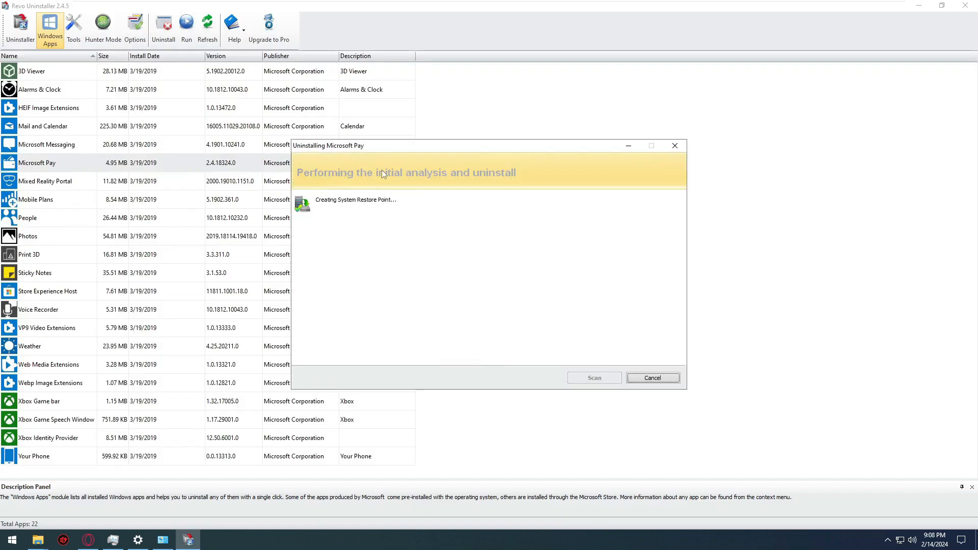
{"action": "left_click_drag", "start_coordinate": [385, 150], "coordinate": [545, 152]}
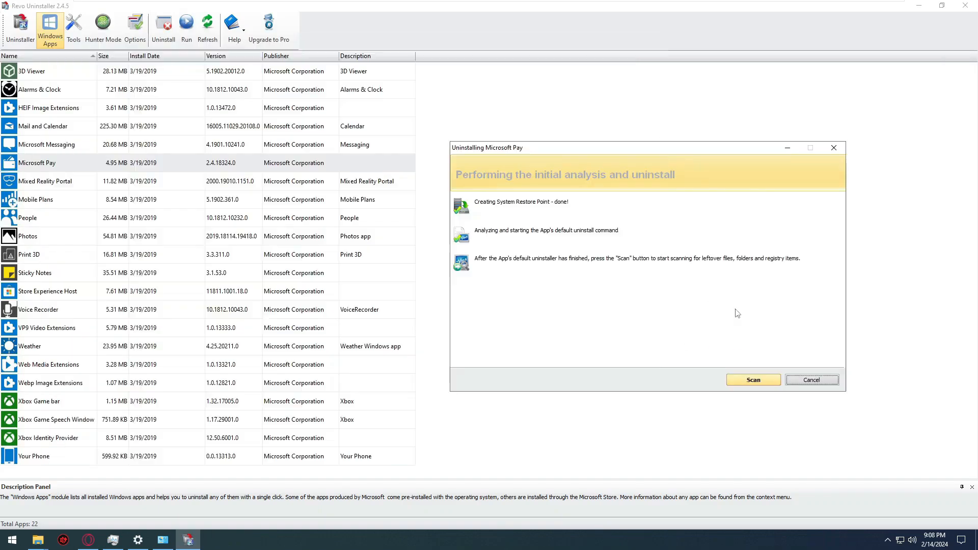
{"action": "left_click", "coordinate": [739, 378]}
{"action": "left_click", "coordinate": [509, 351]}
{"action": "left_click", "coordinate": [561, 352]}
{"action": "left_click", "coordinate": [672, 293]}
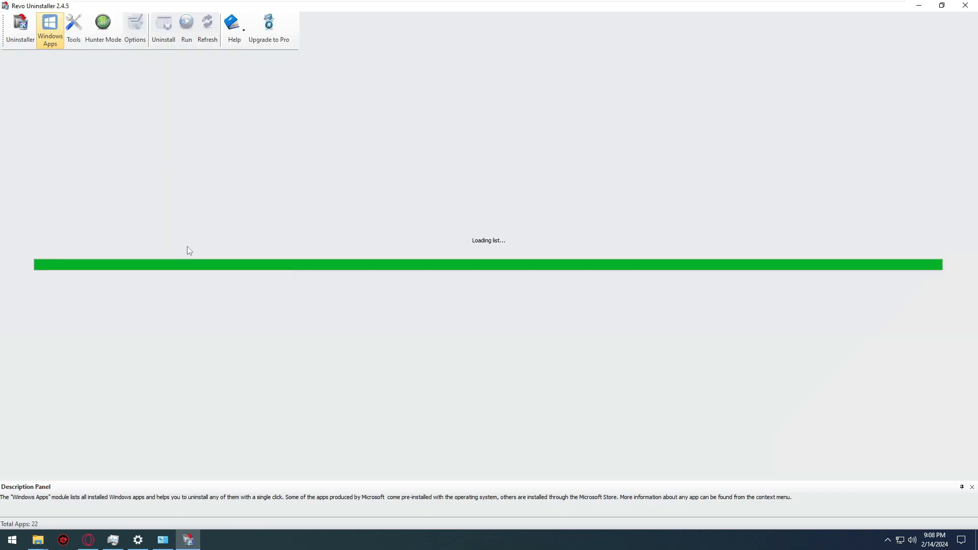
Step: Uninstall the Mixed Reality Portal app and delete all its leftover registry items
{"action": "double_click", "coordinate": [52, 170]}
{"action": "left_click", "coordinate": [594, 361]}
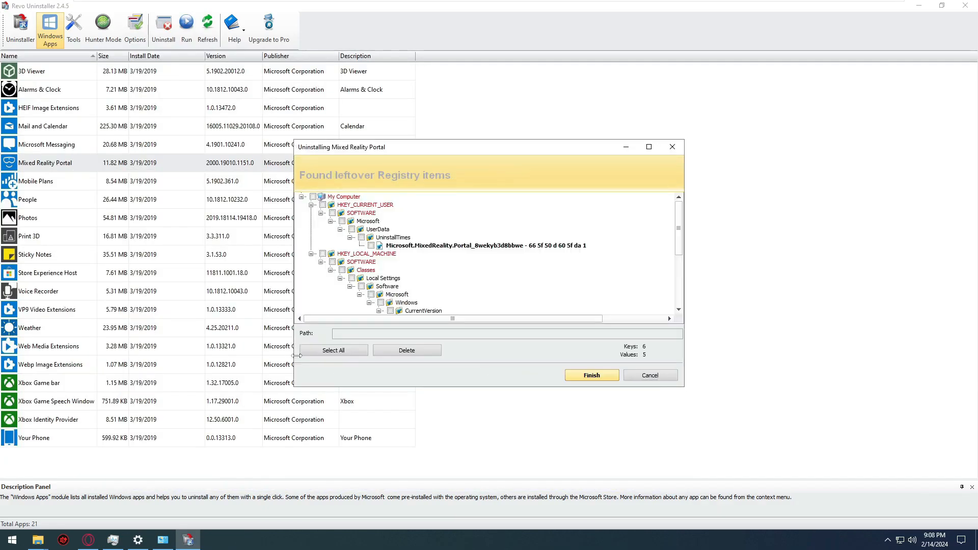
{"action": "left_click", "coordinate": [304, 352]}
{"action": "left_click", "coordinate": [406, 353]}
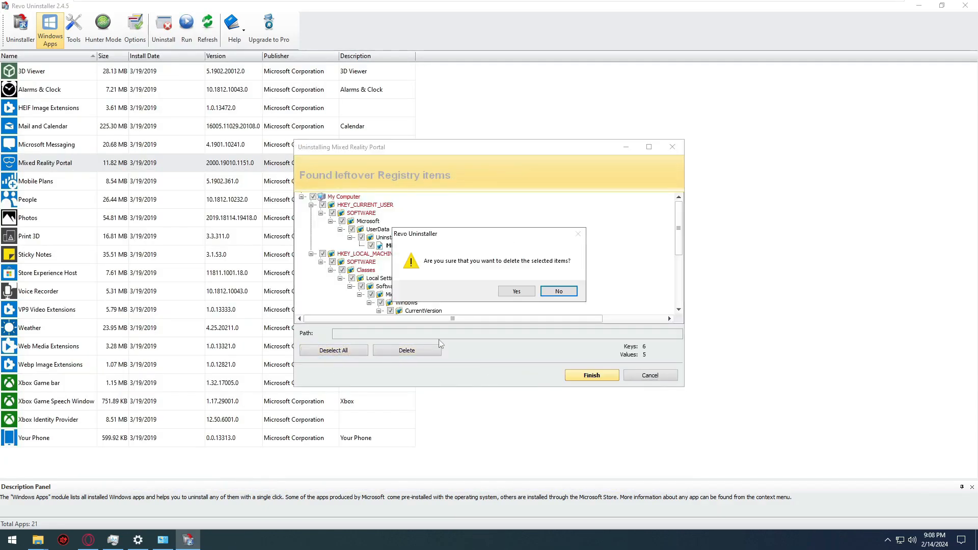
{"action": "left_click", "coordinate": [517, 294]}
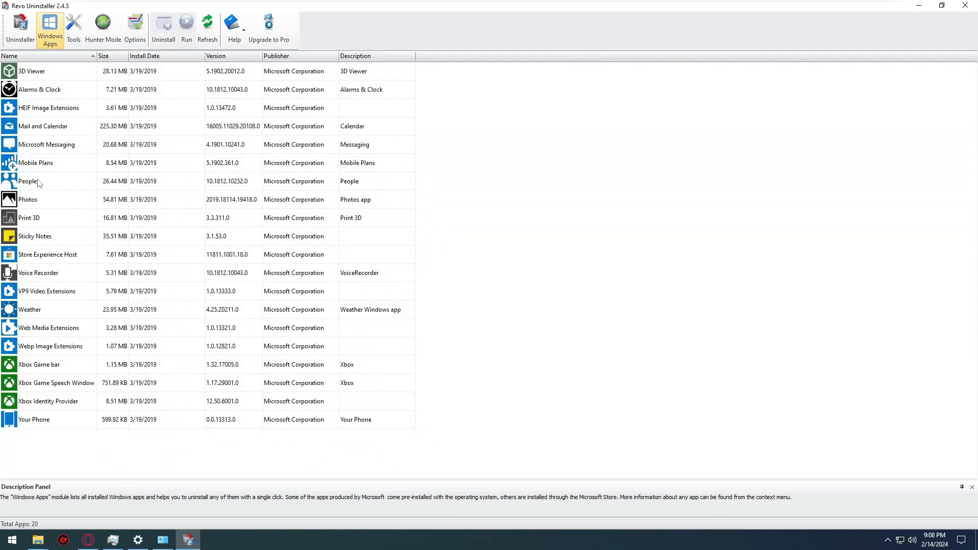
Step: Uninstall the People app and delete all its leftover registry items
{"action": "double_click", "coordinate": [39, 183]}
{"action": "left_click", "coordinate": [534, 360]}
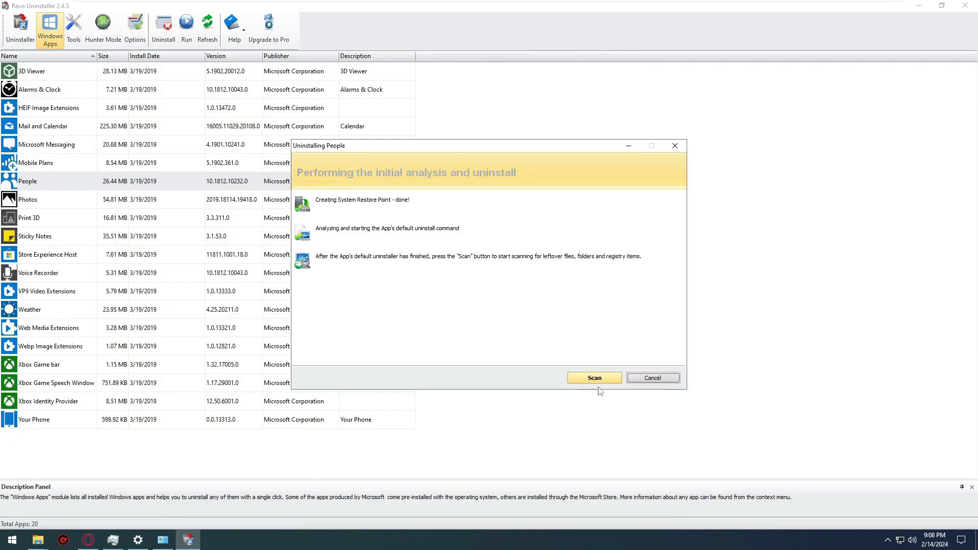
{"action": "left_click", "coordinate": [591, 375]}
{"action": "left_click", "coordinate": [333, 351]}
{"action": "left_click", "coordinate": [407, 351]}
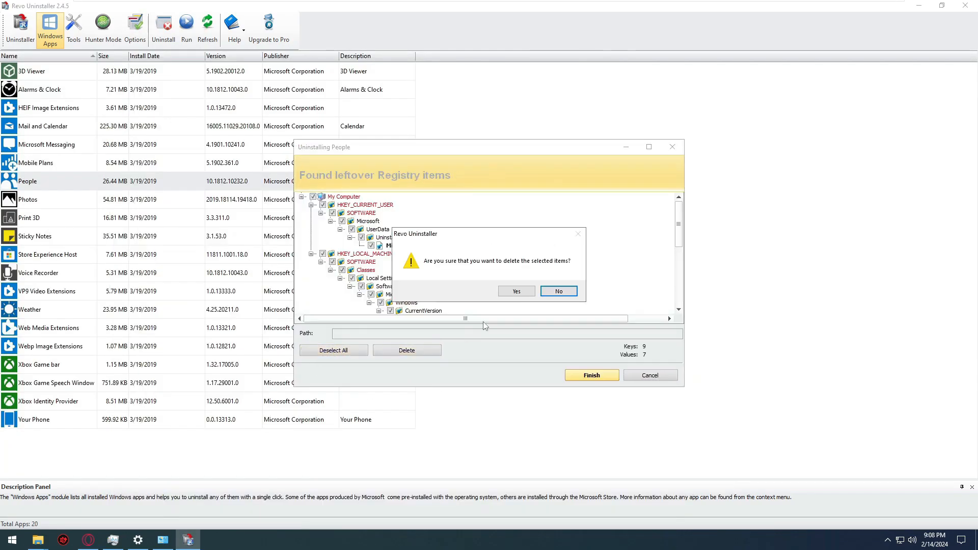
{"action": "left_click", "coordinate": [516, 291]}
Step: Uninstall the Microsoft Messaging app and delete its leftover registry items
{"action": "double_click", "coordinate": [72, 148]}
{"action": "left_click", "coordinate": [581, 389]}
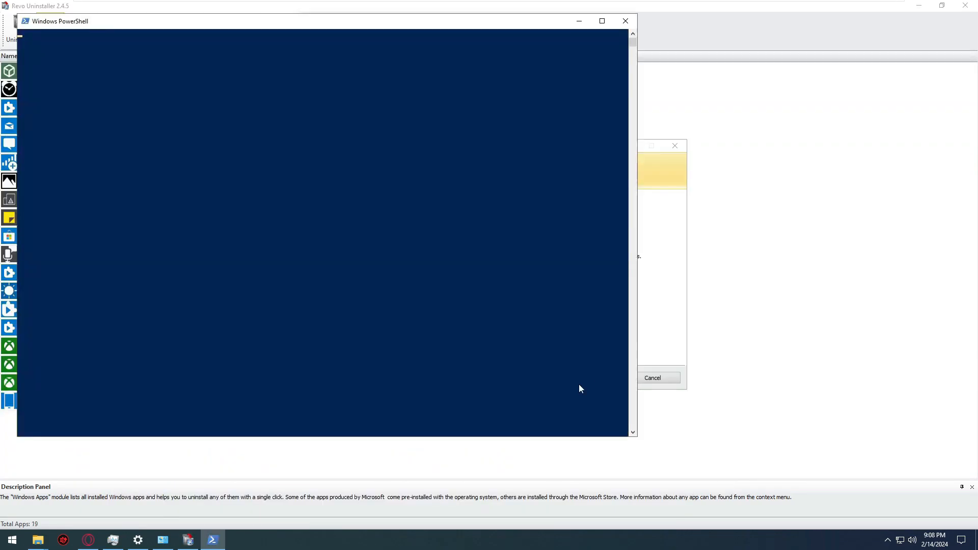
{"action": "left_click", "coordinate": [11, 540]}
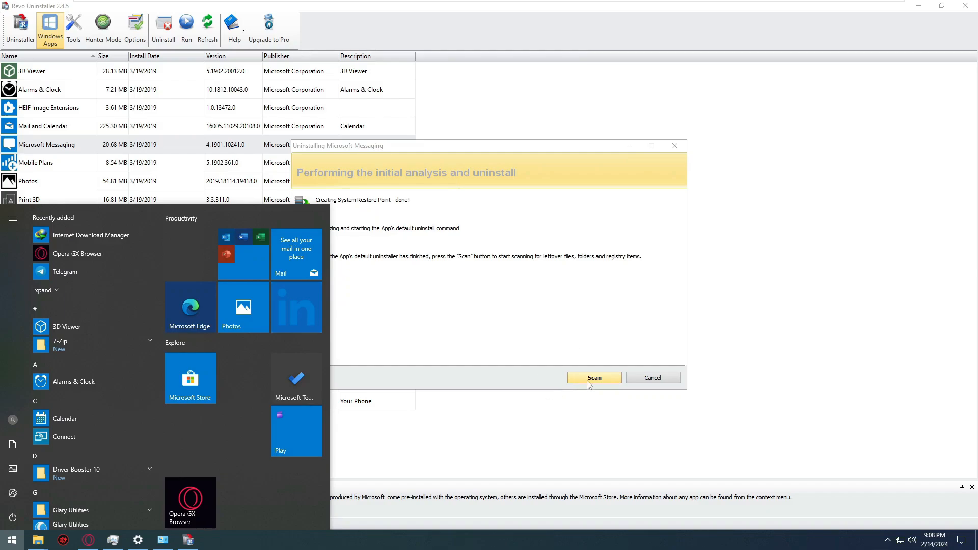
{"action": "left_click", "coordinate": [591, 378]}
{"action": "left_click", "coordinate": [419, 351]}
{"action": "left_click", "coordinate": [512, 285]}
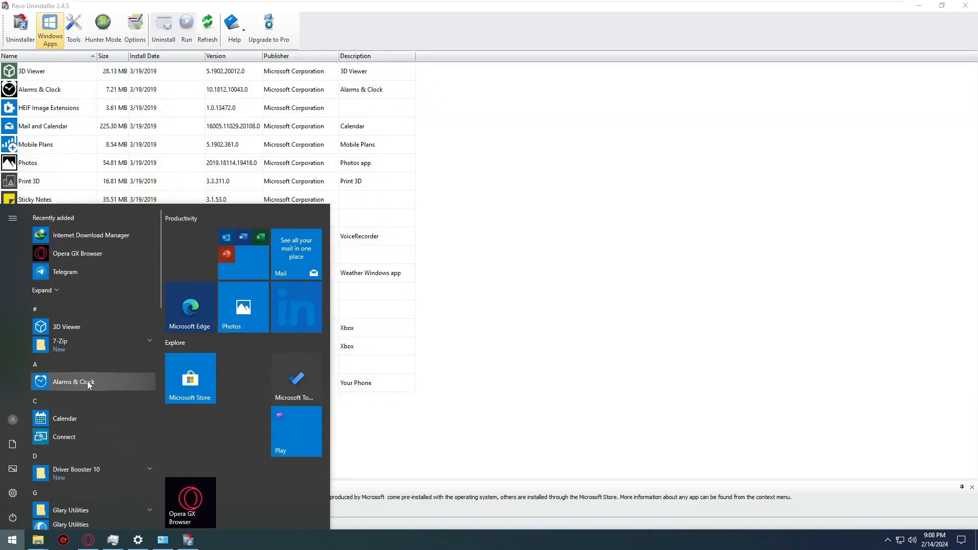
Step: Uninstall the Weather app and delete all its leftover registry items
{"action": "left_click", "coordinate": [43, 202]}
{"action": "double_click", "coordinate": [51, 270]}
{"action": "key", "text": "Return"}
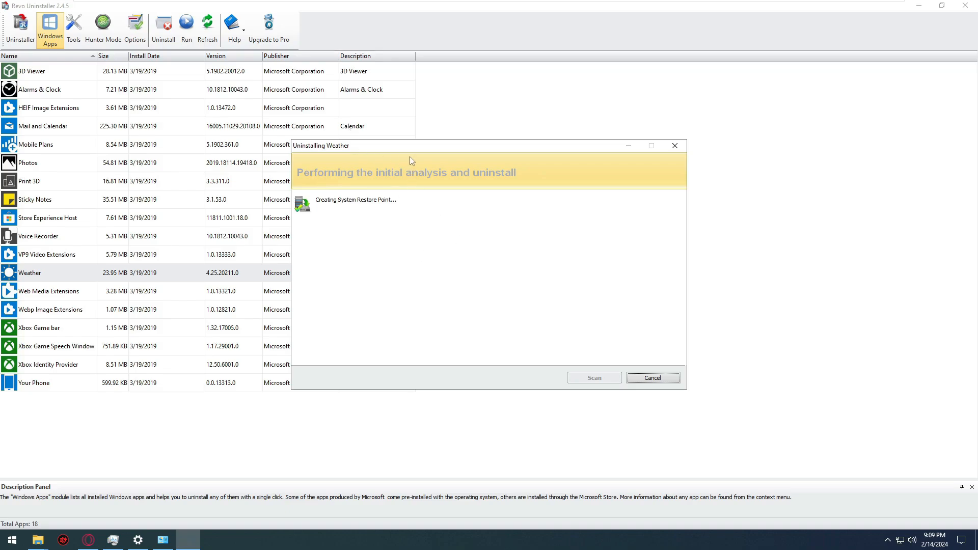
{"action": "left_click_drag", "start_coordinate": [357, 147], "coordinate": [493, 137]}
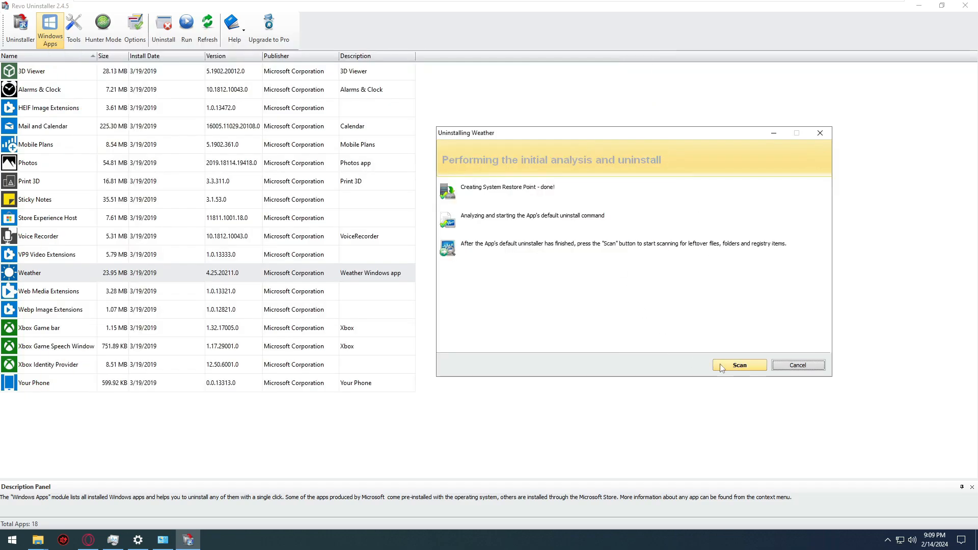
{"action": "left_click", "coordinate": [721, 365]}
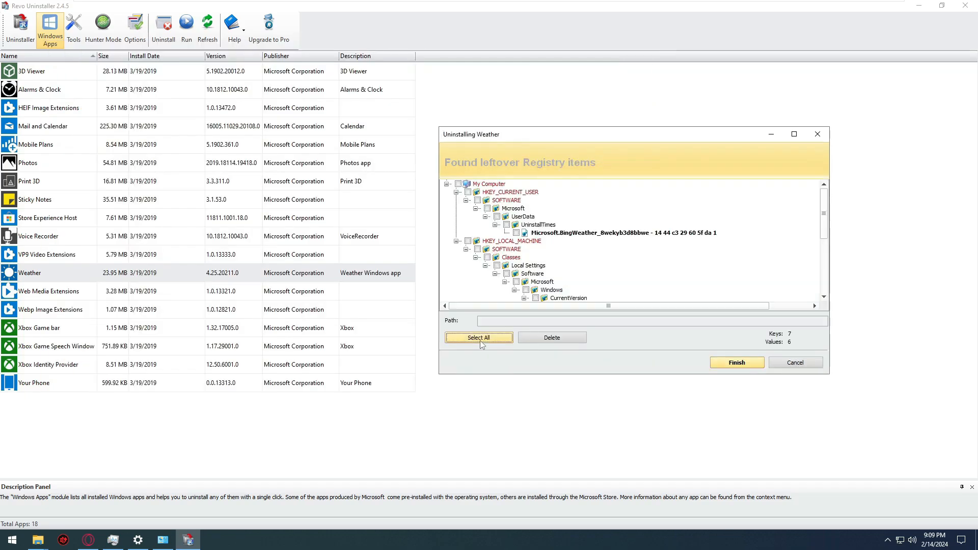
{"action": "left_click", "coordinate": [480, 339]}
{"action": "left_click", "coordinate": [551, 338]}
{"action": "left_click", "coordinate": [662, 279]}
Step: Uninstall the Xbox Game bar app and delete all its leftover registry items
{"action": "double_click", "coordinate": [50, 310]}
{"action": "left_click", "coordinate": [595, 361]}
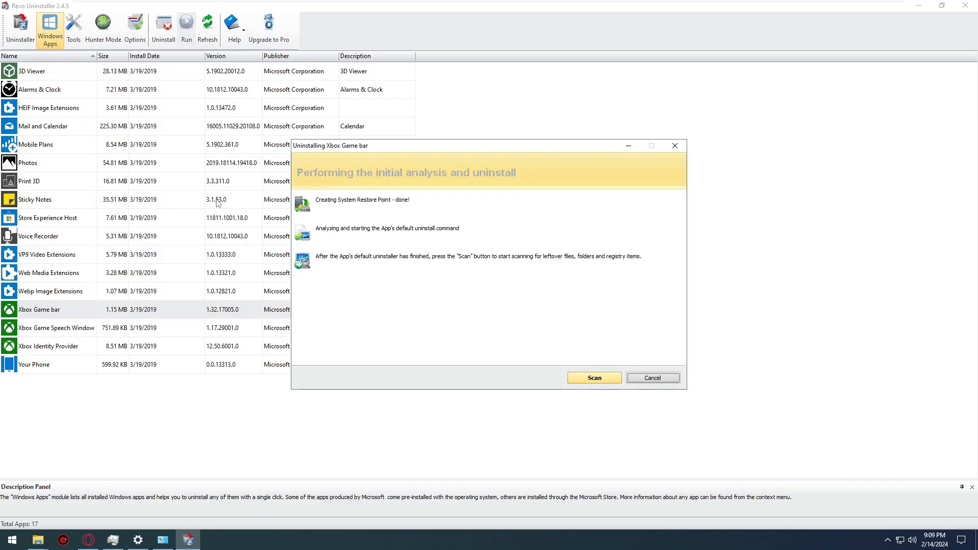
{"action": "left_click", "coordinate": [604, 376]}
{"action": "left_click", "coordinate": [336, 350]}
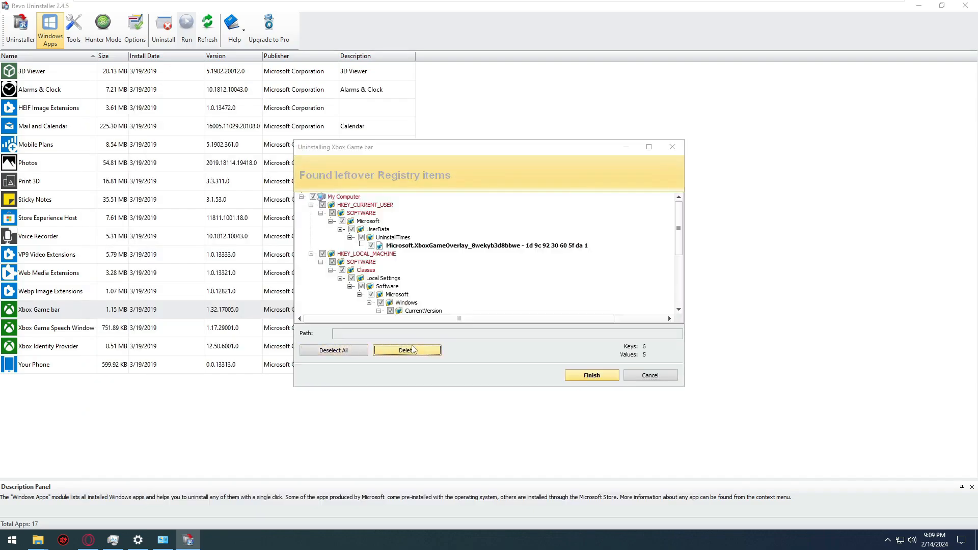
{"action": "left_click", "coordinate": [409, 349]}
{"action": "left_click", "coordinate": [505, 294]}
Step: Uninstall the Xbox Game Speech Window app and delete all its leftover registry items
{"action": "left_click", "coordinate": [36, 313]}
{"action": "double_click", "coordinate": [36, 313]}
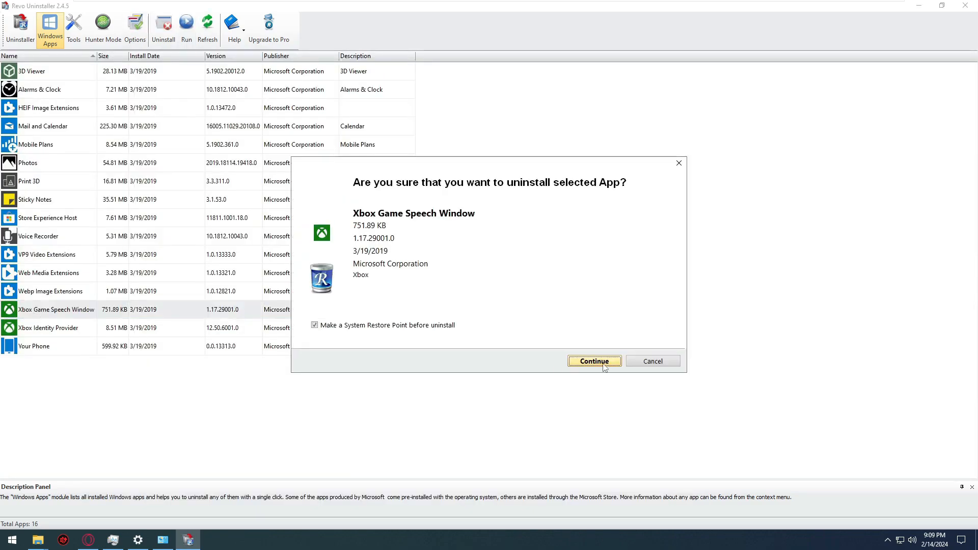
{"action": "left_click", "coordinate": [592, 360]}
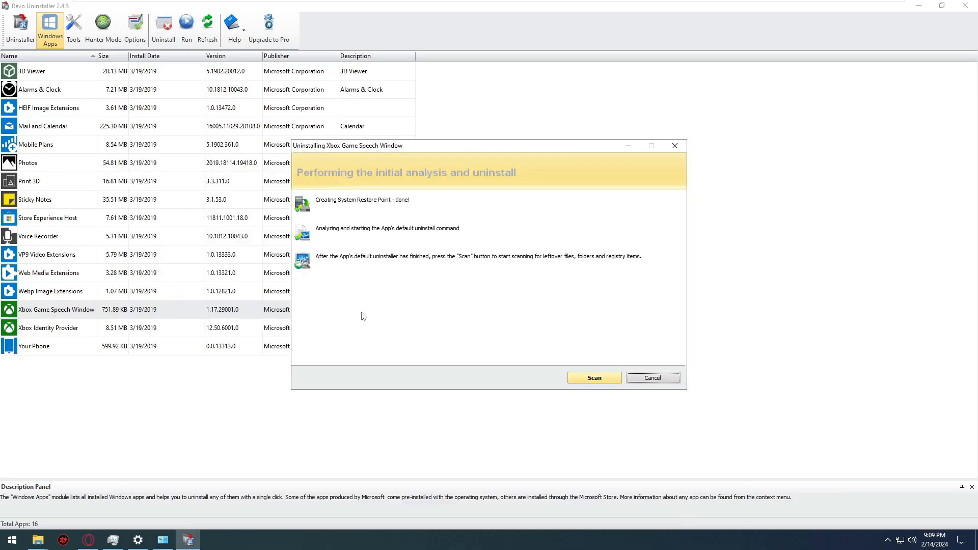
{"action": "left_click", "coordinate": [607, 381]}
{"action": "left_click", "coordinate": [336, 350]}
{"action": "left_click", "coordinate": [409, 350]}
{"action": "left_click", "coordinate": [505, 294]}
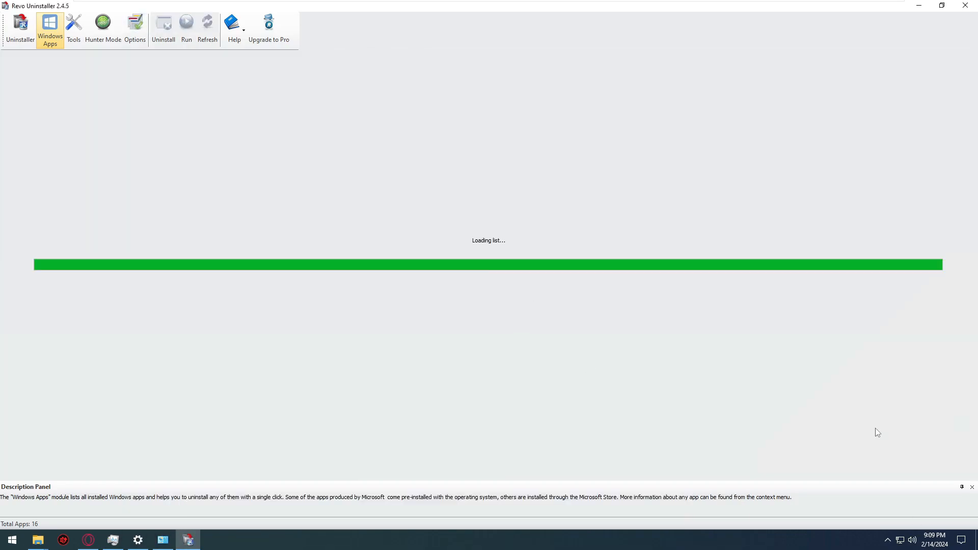
Step: Uninstall the Xbox Identity Provider app and delete all its leftover registry items
{"action": "left_click", "coordinate": [75, 311]}
{"action": "double_click", "coordinate": [75, 311]}
{"action": "left_click", "coordinate": [560, 360]}
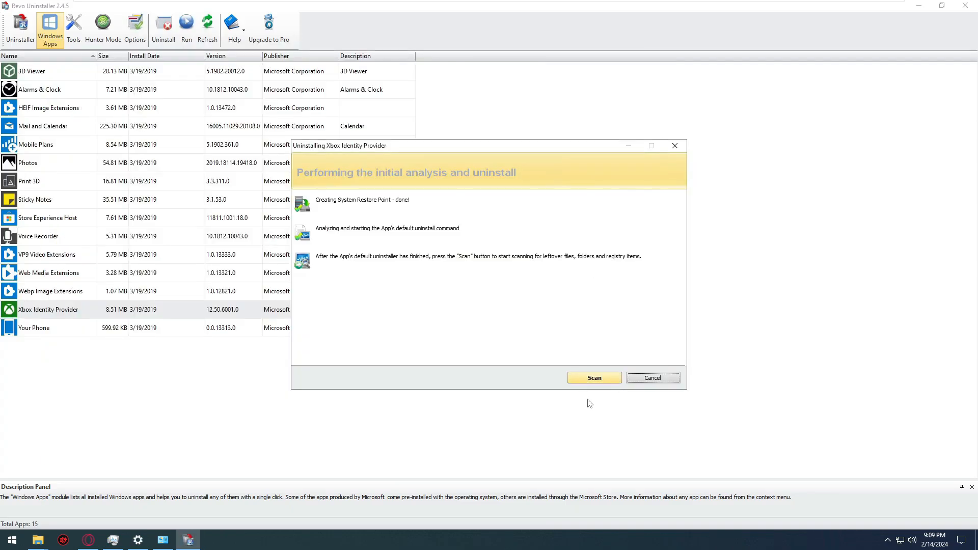
{"action": "left_click", "coordinate": [594, 379]}
{"action": "left_click", "coordinate": [333, 349]}
{"action": "left_click", "coordinate": [406, 349]}
{"action": "left_click", "coordinate": [515, 292]}
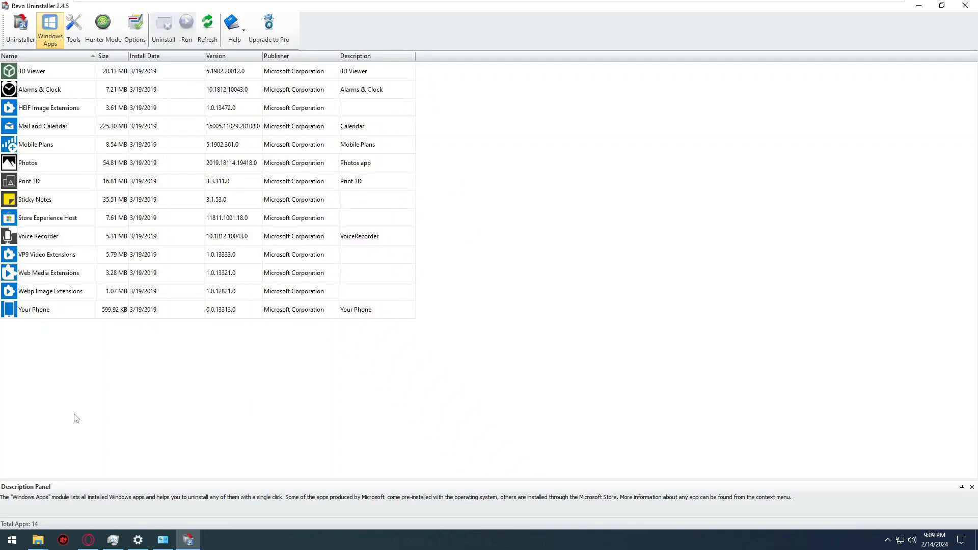
Step: Uninstall the desktop program Driver Booster 10 along with its configuration files, driver download folder and driver backup folder, and scan for leftovers
{"action": "left_click", "coordinate": [20, 31]}
{"action": "double_click", "coordinate": [51, 112]}
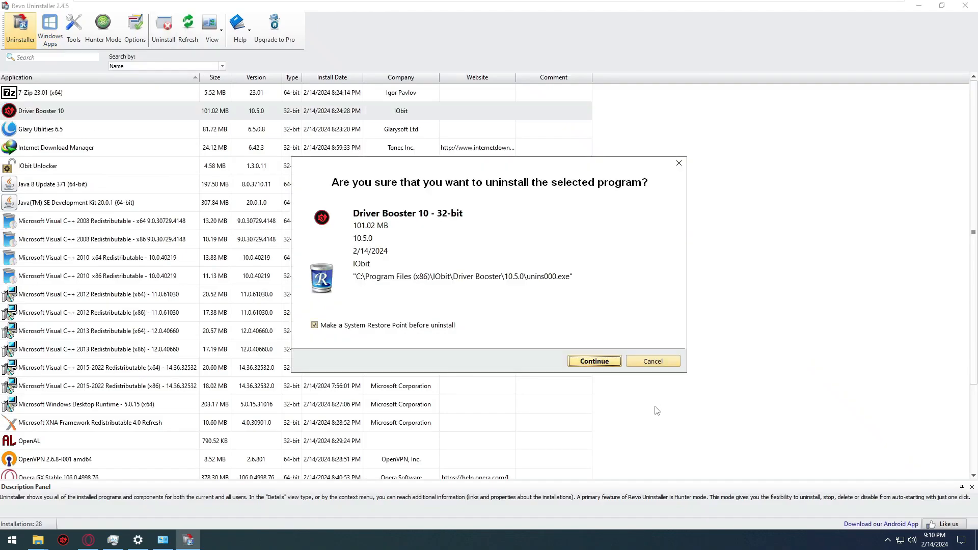
{"action": "left_click", "coordinate": [590, 362]}
{"action": "left_click_drag", "start_coordinate": [390, 149], "coordinate": [537, 139]}
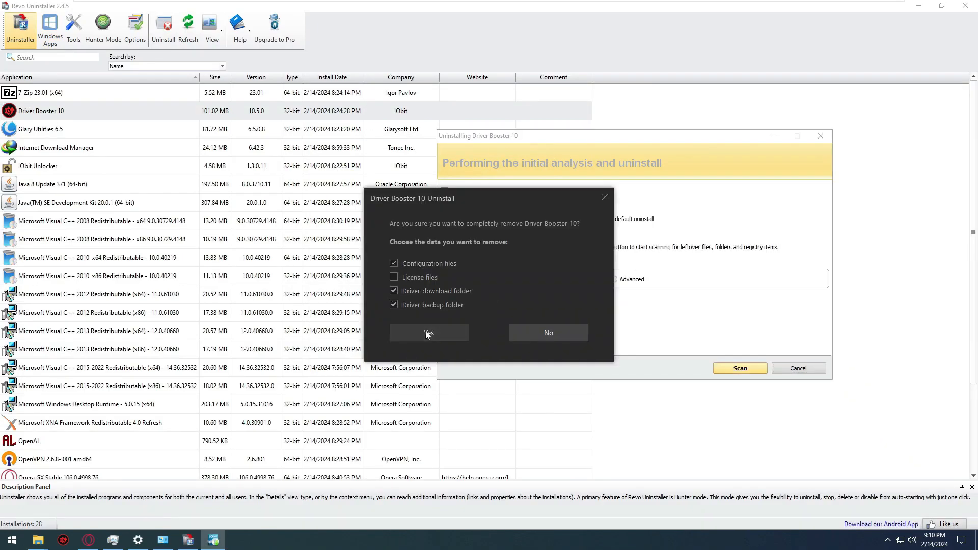
{"action": "left_click", "coordinate": [427, 333]}
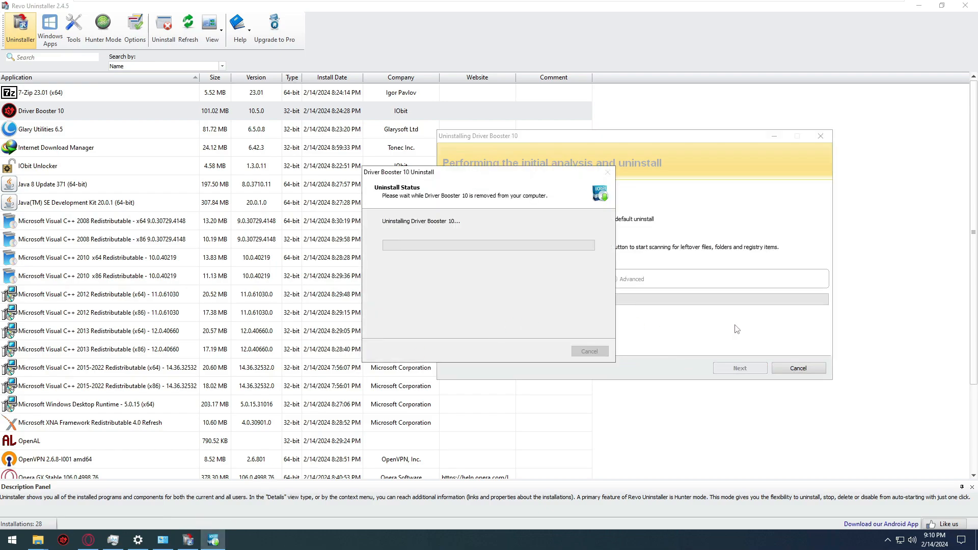
{"action": "left_click", "coordinate": [566, 307]}
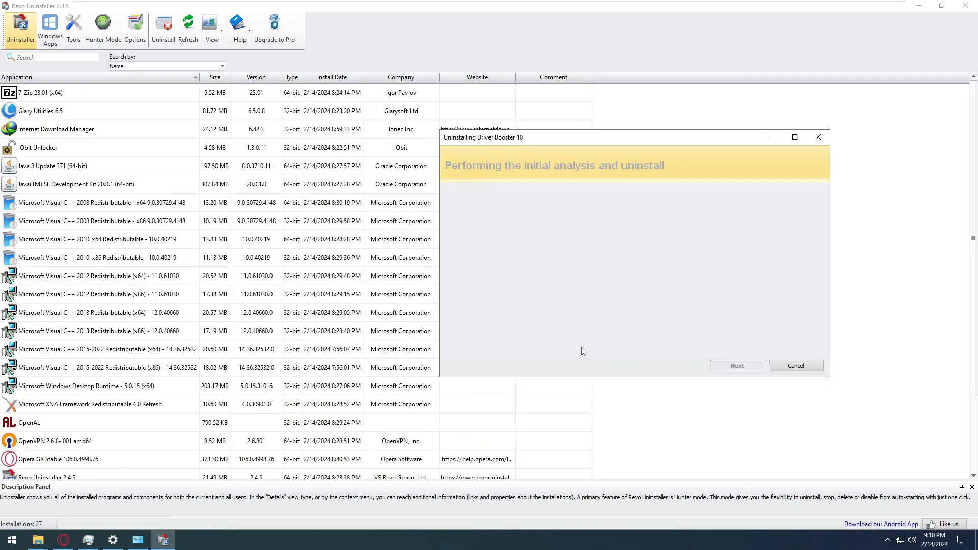
Step: Delete all leftover registry items and remaining leftovers of Driver Booster 10
{"action": "left_click", "coordinate": [500, 342]}
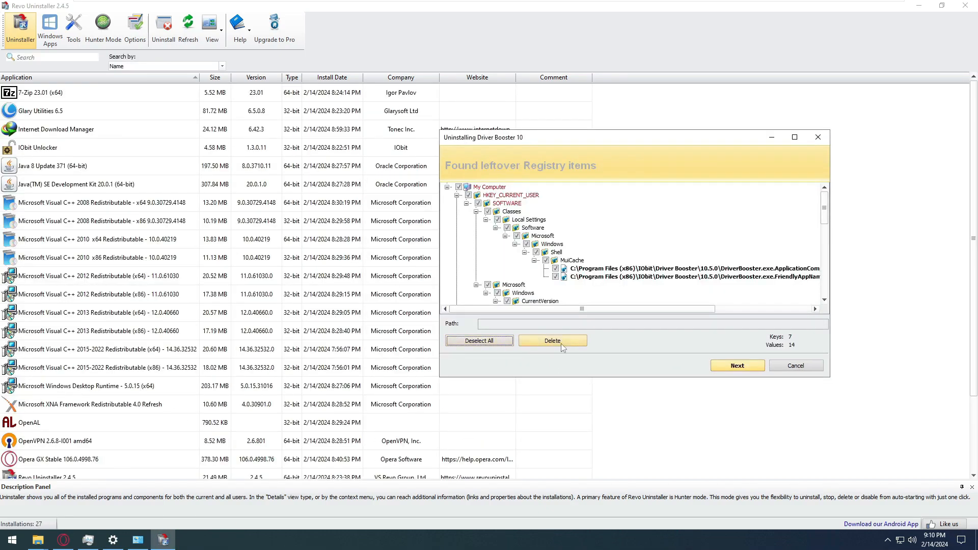
{"action": "left_click", "coordinate": [561, 343]}
{"action": "left_click", "coordinate": [661, 283]}
{"action": "left_click", "coordinate": [481, 343]}
{"action": "left_click", "coordinate": [552, 340]}
{"action": "left_click", "coordinate": [662, 280]}
{"action": "scroll", "coordinate": [455, 250], "scroll_direction": "down", "scroll_amount": 3}
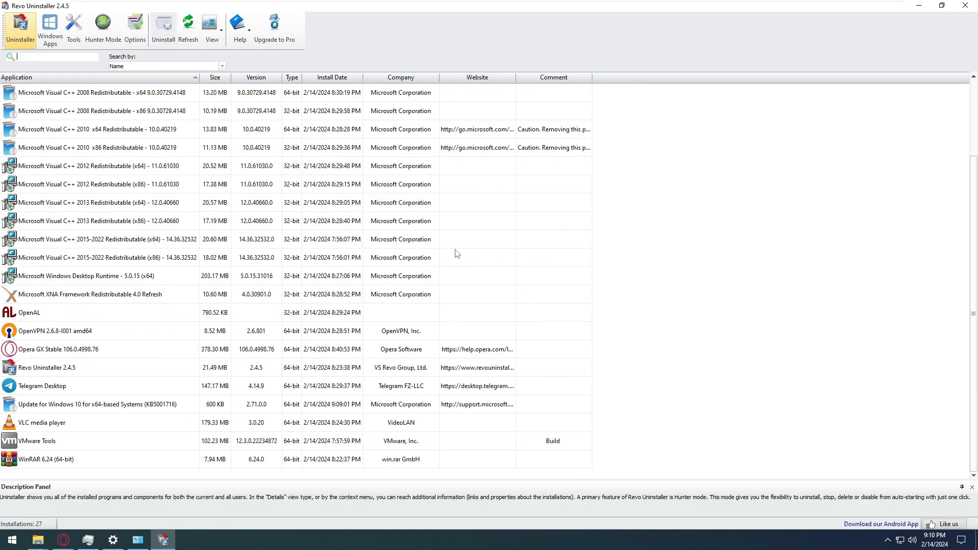
{"action": "scroll", "coordinate": [31, 278], "scroll_direction": "up", "scroll_amount": 2}
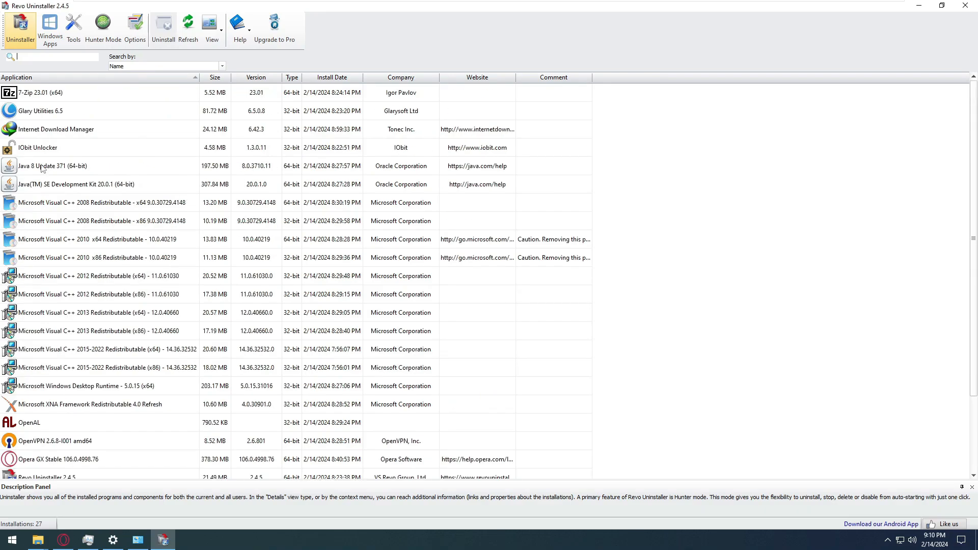
{"action": "left_click", "coordinate": [37, 148]}
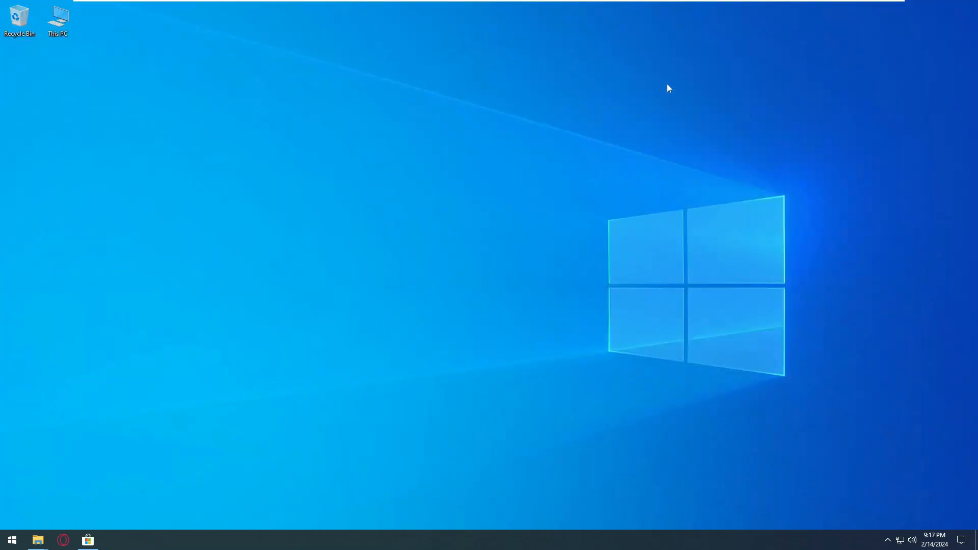
Step: Open the Windows prefetch folder with the Run command and delete all its contents, skipping files in use
{"action": "key", "text": "super+r"}
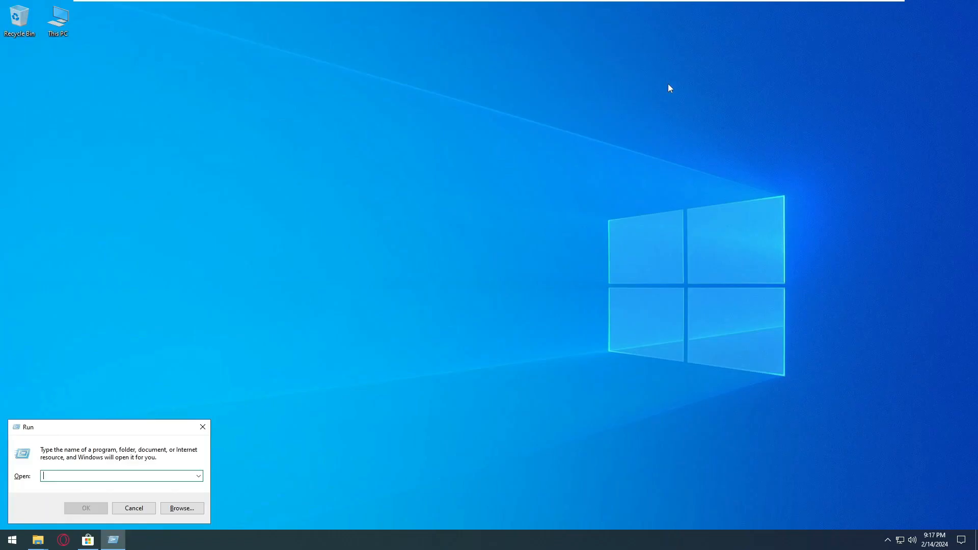
{"action": "type", "text": "prefetch"}
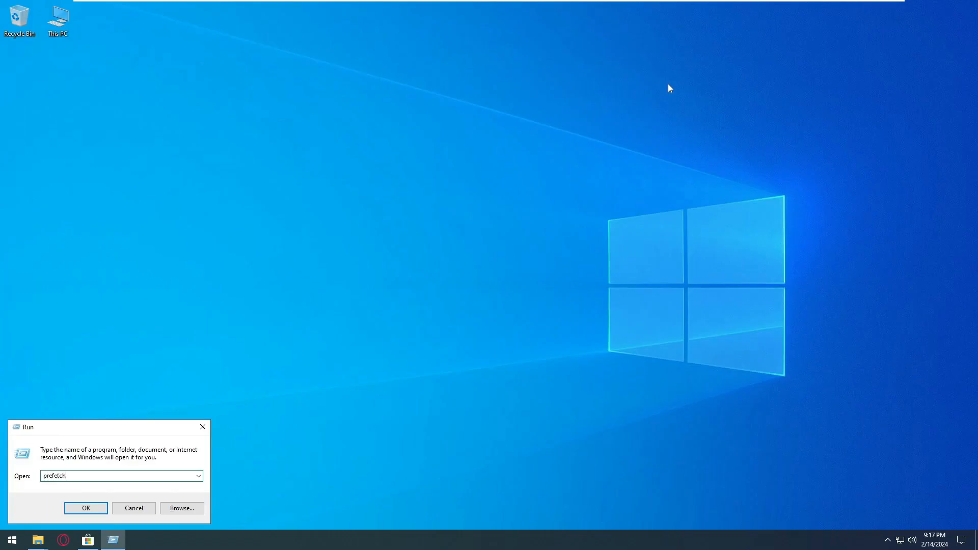
{"action": "key", "text": "Return"}
{"action": "key", "text": "Return"}
{"action": "key", "text": "ctrl+a"}
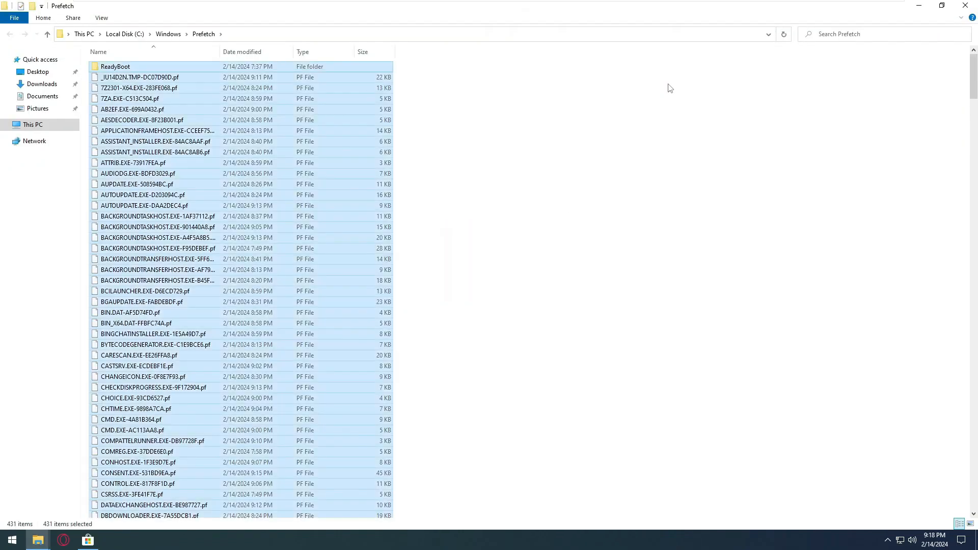
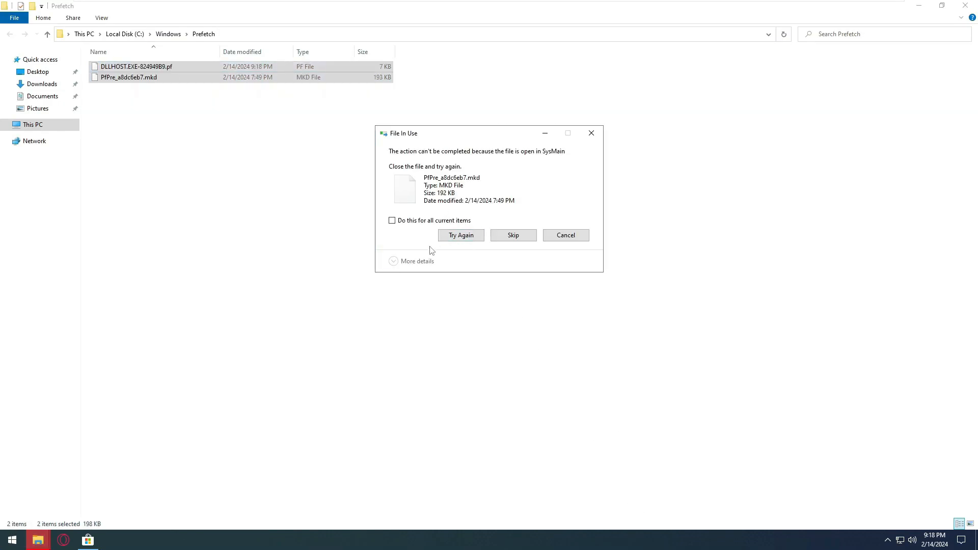
{"action": "left_click", "coordinate": [513, 235]}
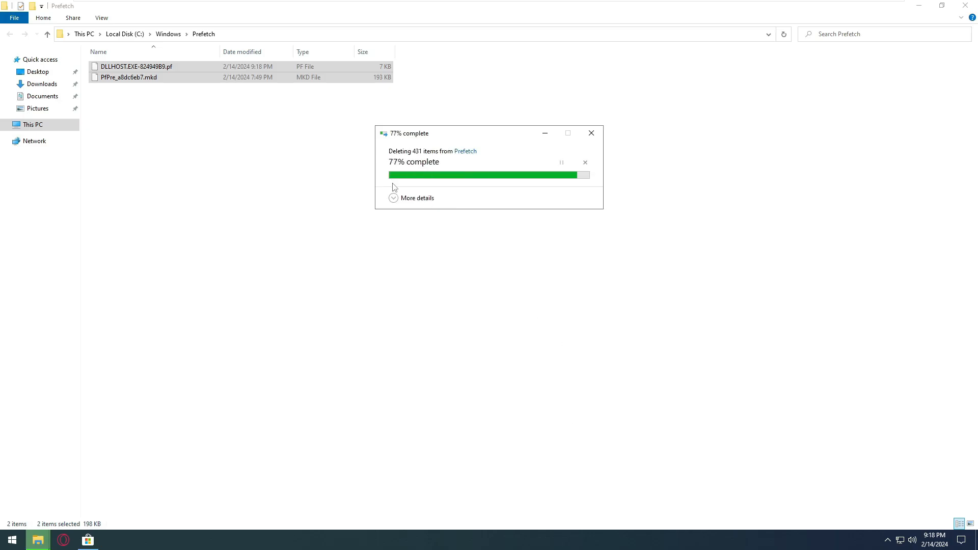
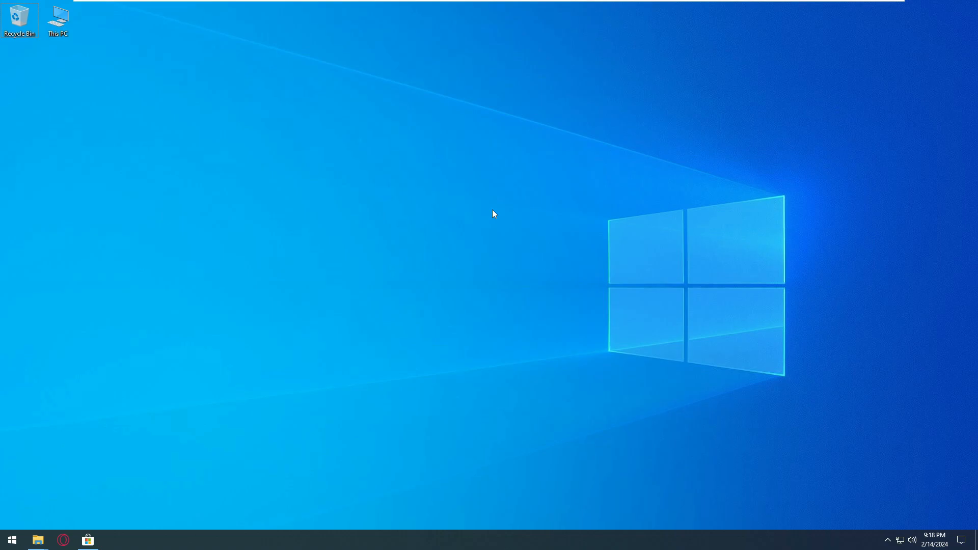
Step: Open the Windows temp folder with the Run command, granting access, and delete all its contents, skipping files in use
{"action": "key", "text": "super+r"}
{"action": "type", "text": "te"}
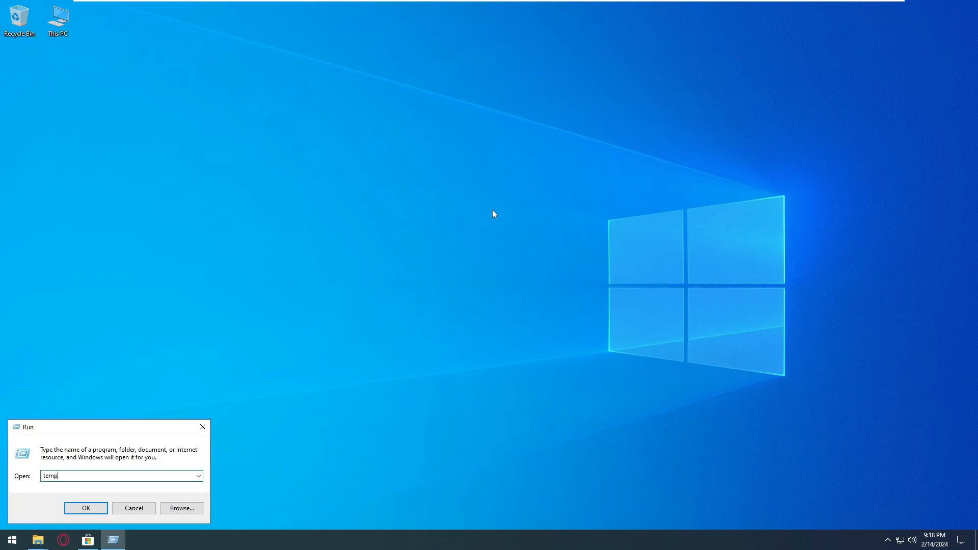
{"action": "key", "text": "Return"}
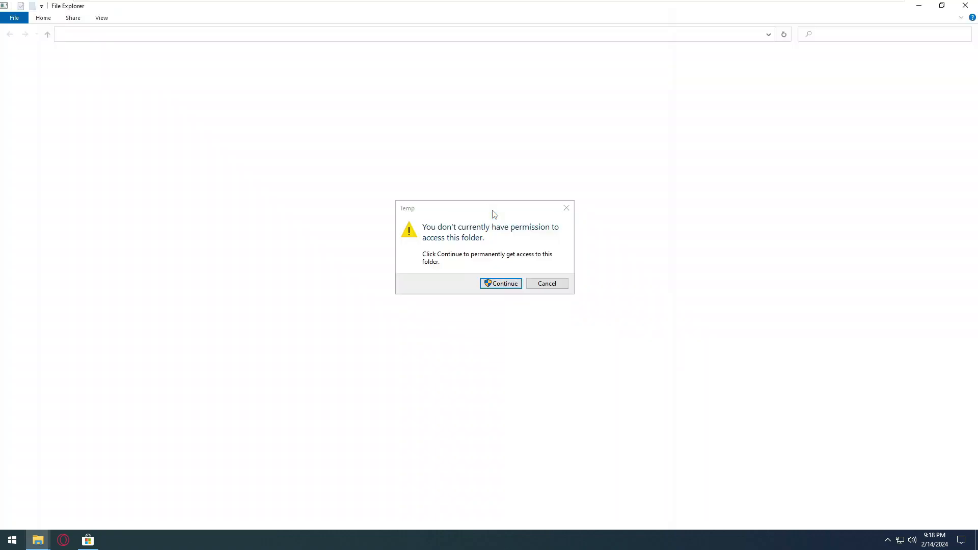
{"action": "left_click", "coordinate": [496, 283]}
{"action": "key", "text": "ctrl+a"}
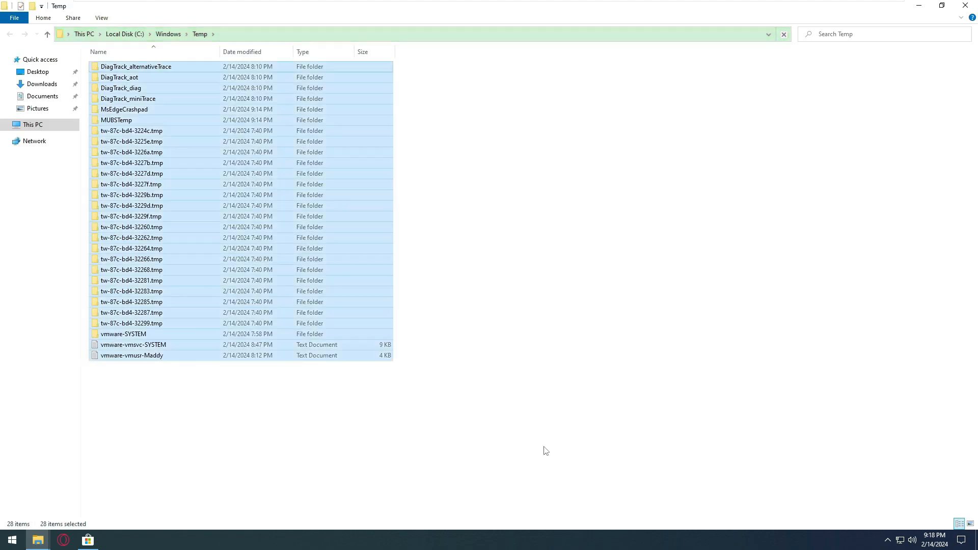
{"action": "key", "text": "Delete"}
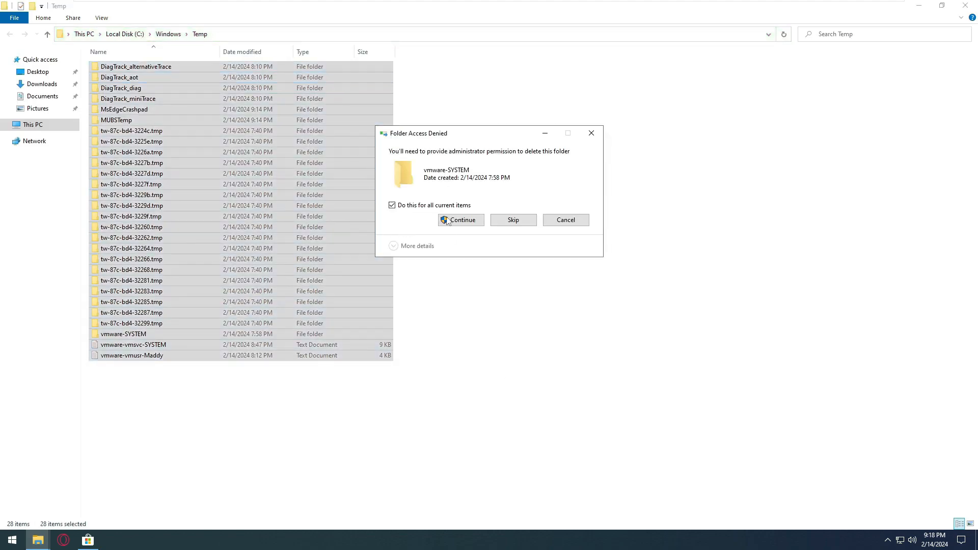
{"action": "left_click", "coordinate": [446, 220]}
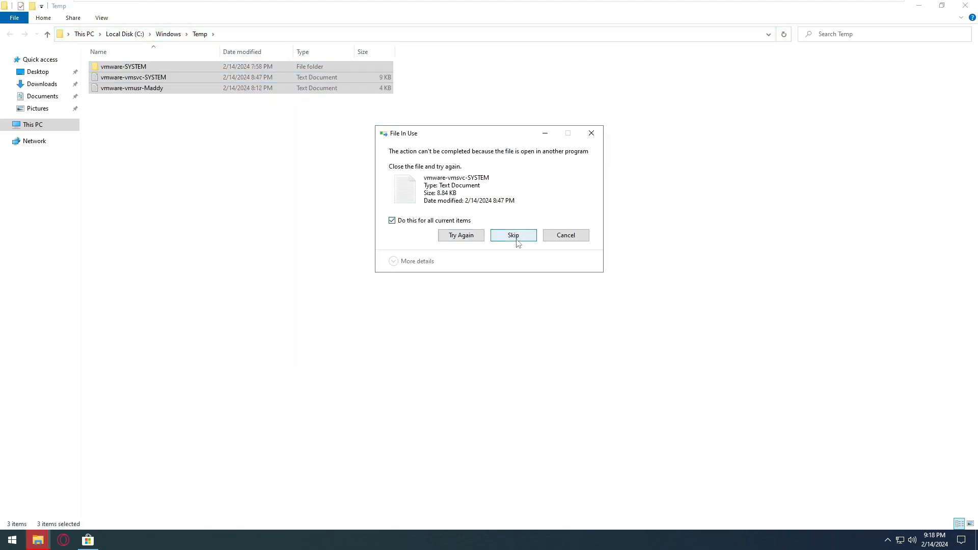
{"action": "left_click", "coordinate": [513, 235]}
{"action": "key", "text": "super+d"}
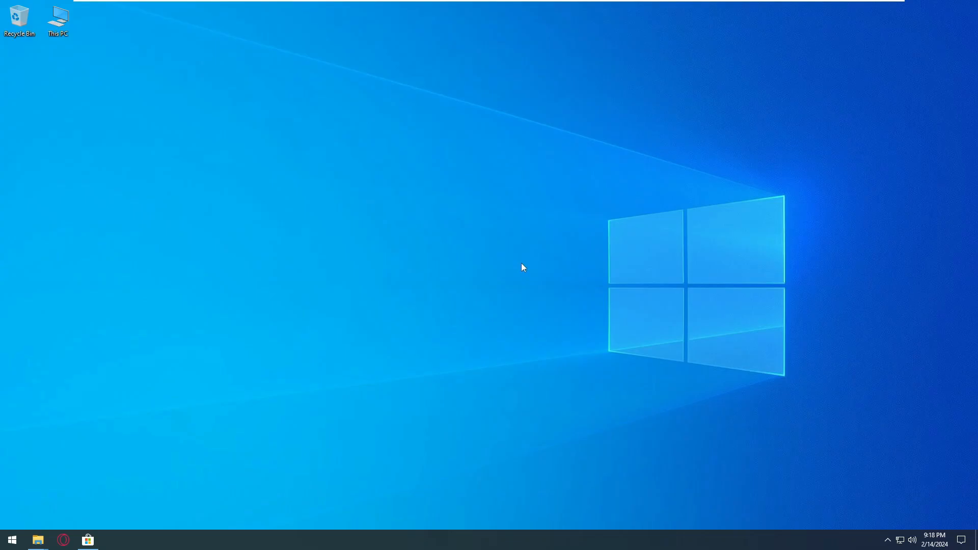
Step: Open the user's %temp% folder with the Run command, permanently delete all its contents, skipping the file in use, and close the folder
{"action": "key", "text": "super+r"}
{"action": "type", "text": "%"}
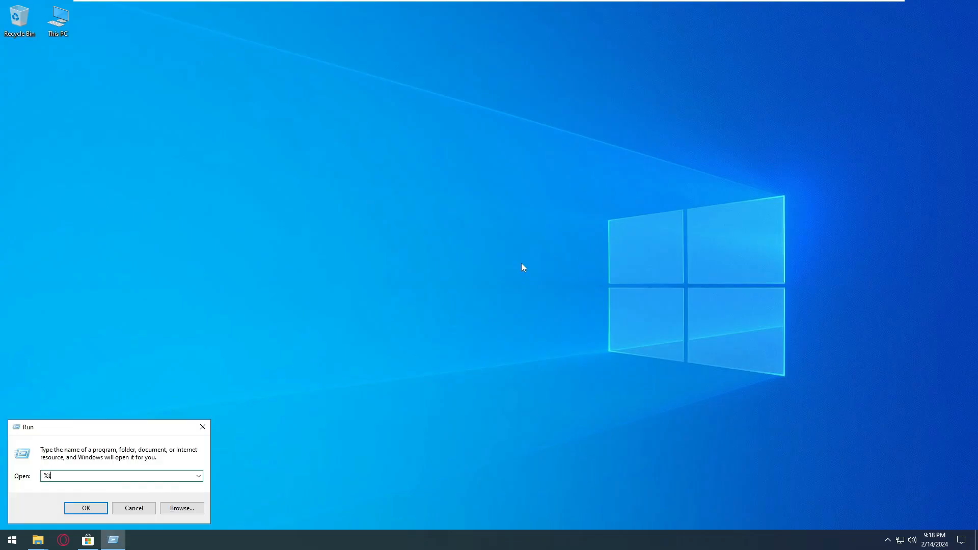
{"action": "type", "text": "temp%"}
{"action": "key", "text": "Return"}
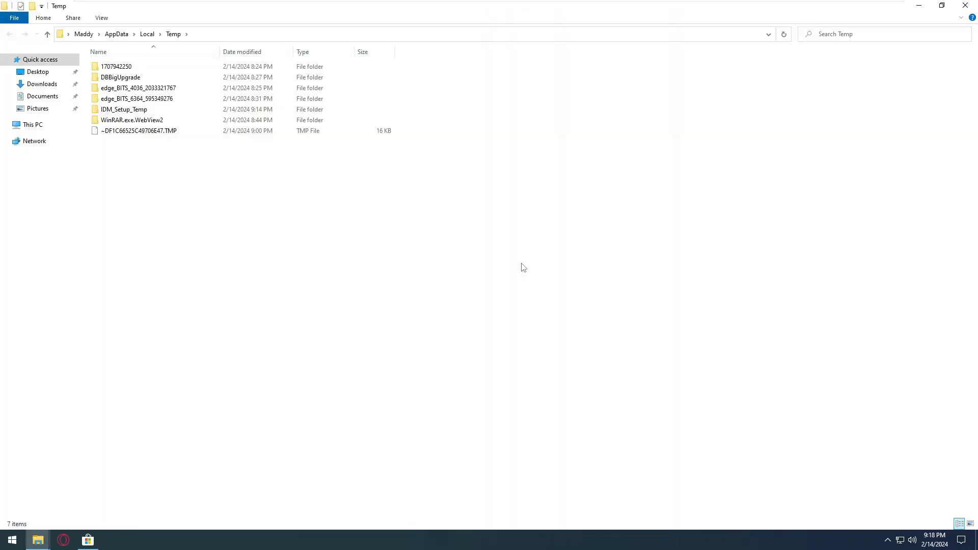
{"action": "key", "text": "ctrl+a"}
{"action": "key", "text": "shift+Delete"}
{"action": "left_click", "coordinate": [528, 276]}
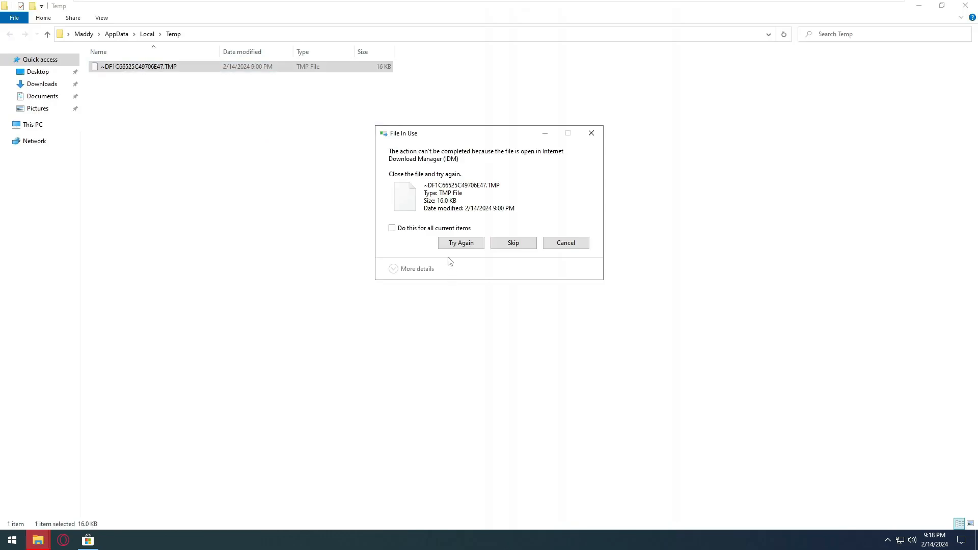
{"action": "left_click", "coordinate": [447, 234]}
{"action": "left_click", "coordinate": [513, 243]}
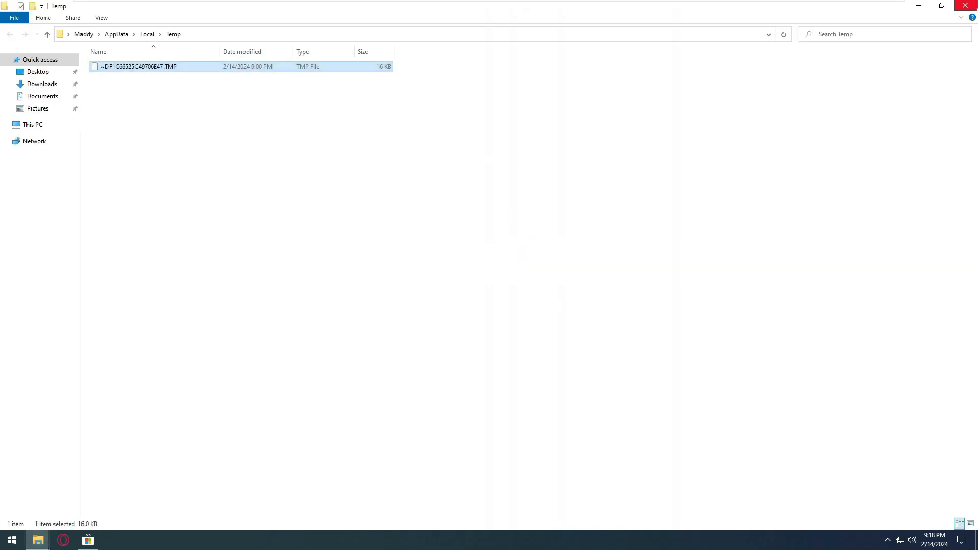
{"action": "left_click", "coordinate": [965, 5]}
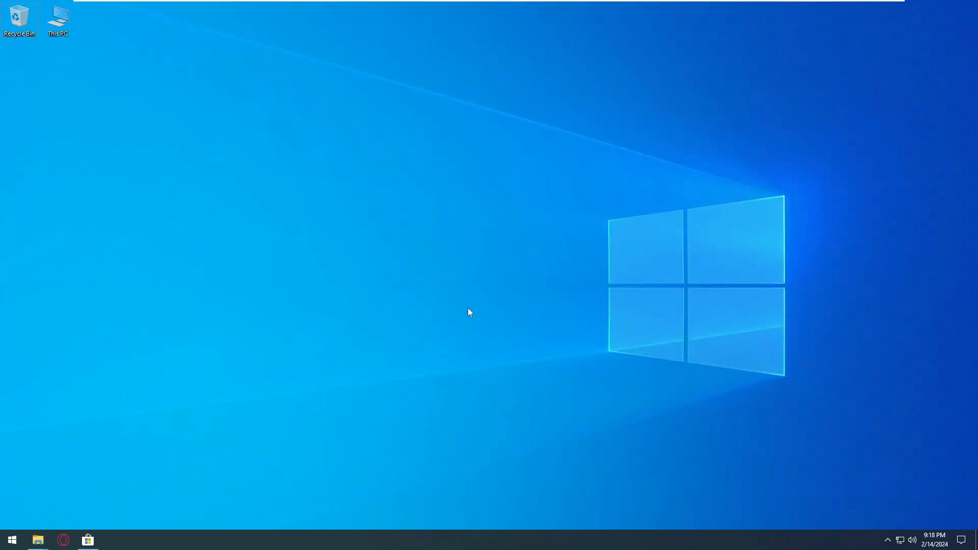
Step: Run the tree command through the Run command
{"action": "key", "text": "super+r"}
{"action": "type", "text": "try"}
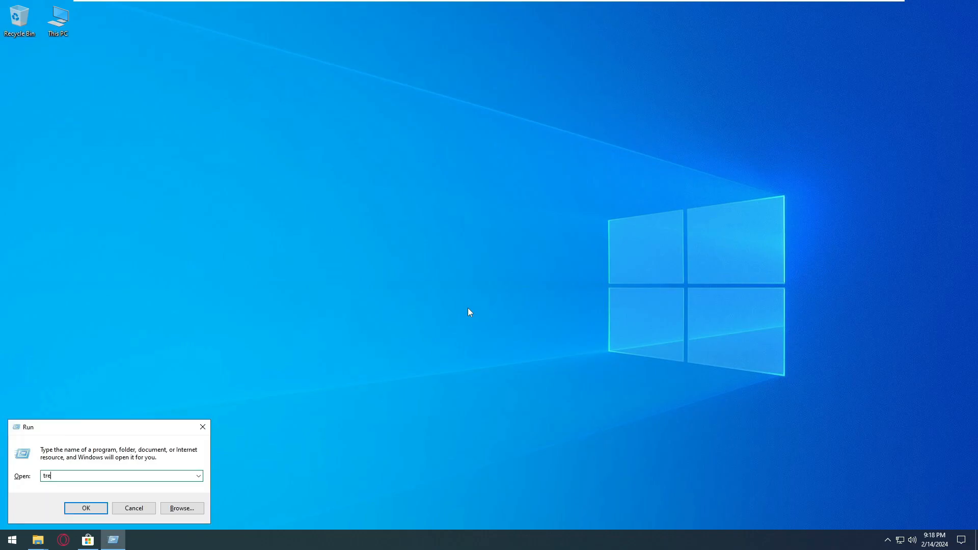
{"action": "key", "text": "Return"}
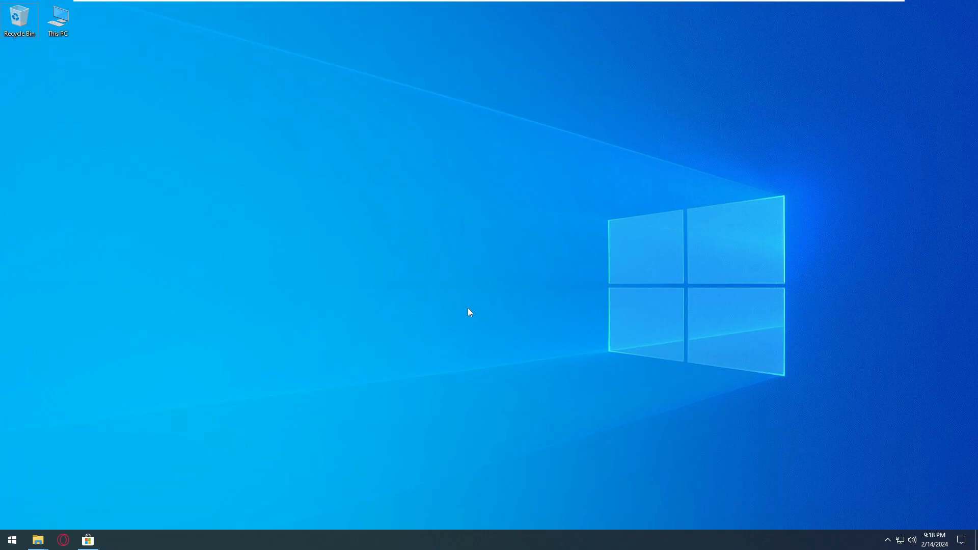
Step: Open System Configuration by running msconfig and reposition its window on the desktop
{"action": "key", "text": "super+r"}
{"action": "type", "text": "ms"}
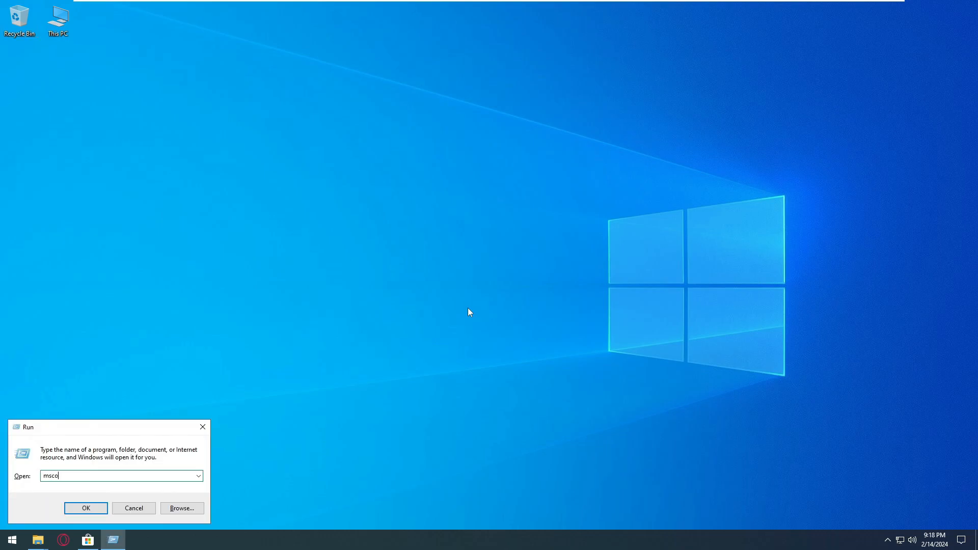
{"action": "key", "text": "Return"}
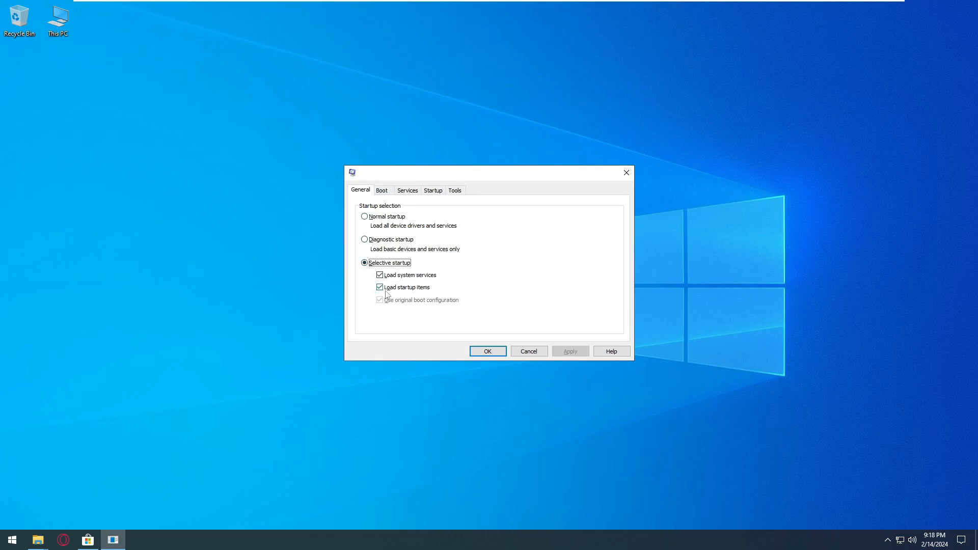
{"action": "left_click_drag", "start_coordinate": [455, 172], "coordinate": [377, 164]}
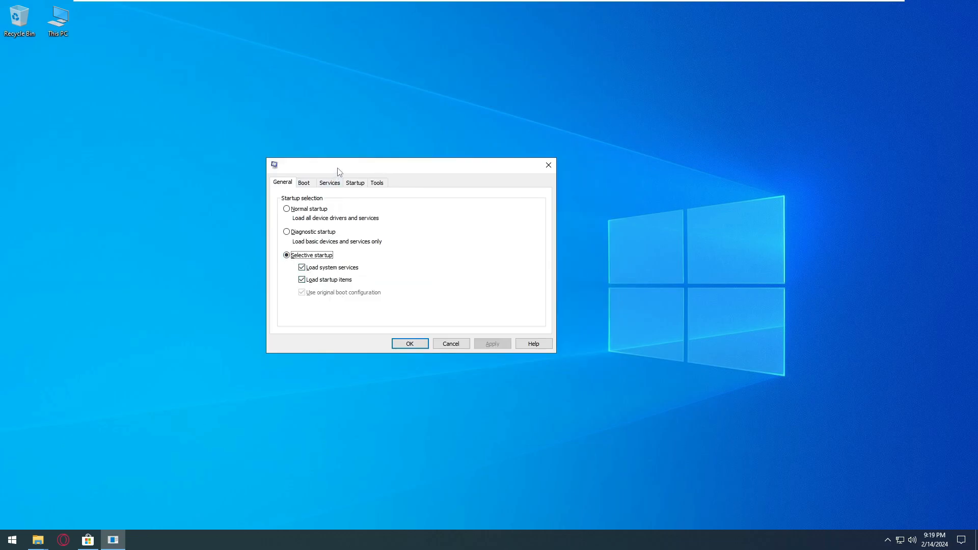
{"action": "left_click_drag", "start_coordinate": [335, 168], "coordinate": [331, 156]}
Step: Enable No GUI boot in the Windows 10 boot options and select the boot timeout value for editing
{"action": "left_click", "coordinate": [307, 171]}
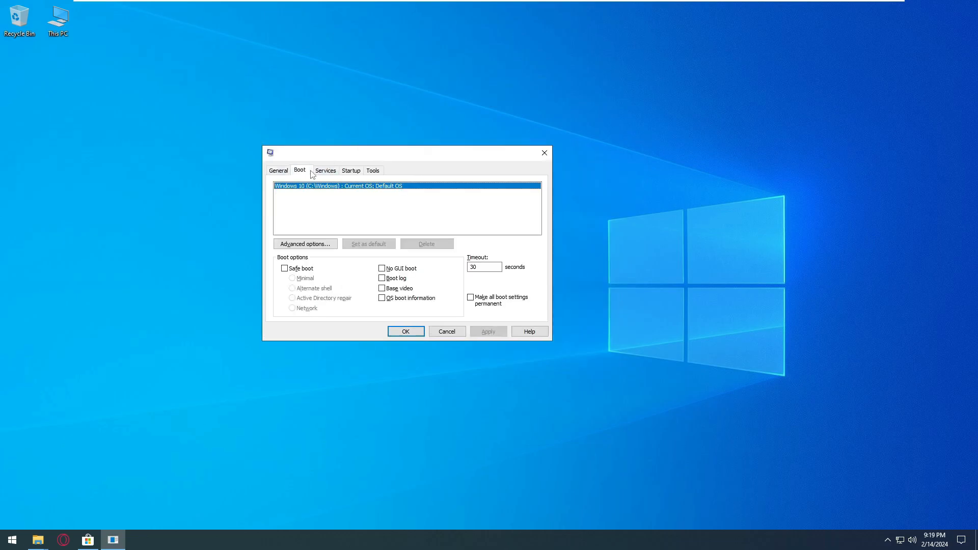
{"action": "double_click", "coordinate": [488, 265]}
{"action": "left_click", "coordinate": [382, 269]}
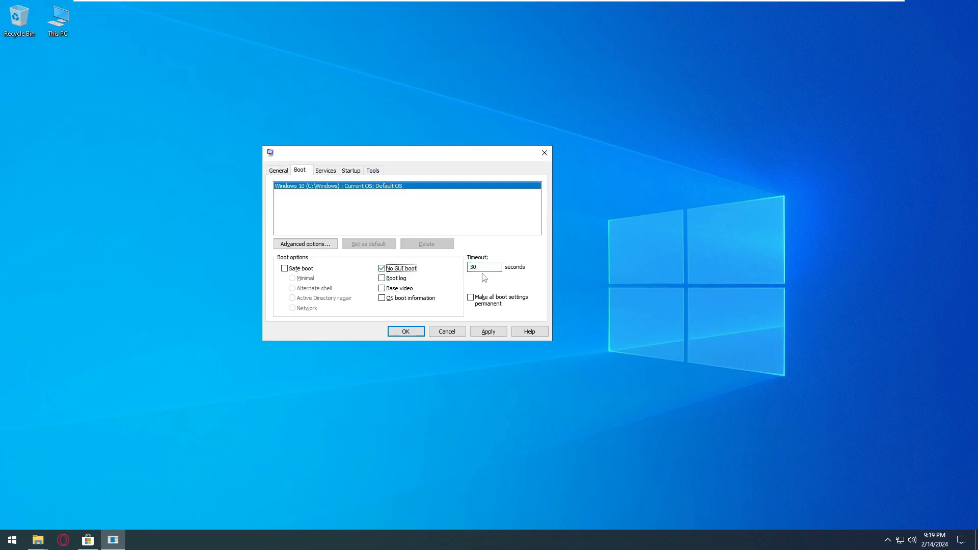
{"action": "left_click_drag", "start_coordinate": [484, 267], "coordinate": [453, 269]}
Step: Hide all Microsoft services, disable GUPMService, GUMemfilesService and GUBootService, and apply the configuration without restarting
{"action": "left_click", "coordinate": [332, 172]}
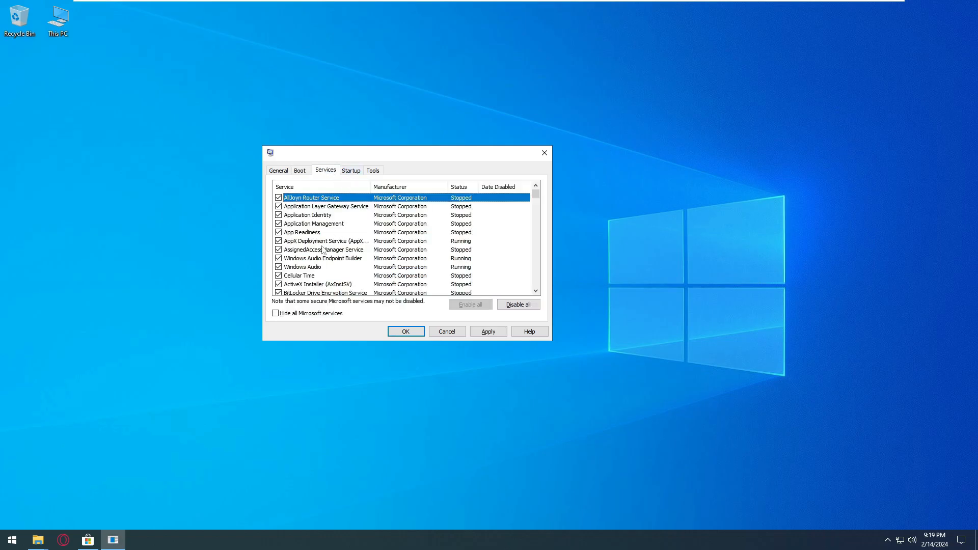
{"action": "left_click", "coordinate": [275, 314]}
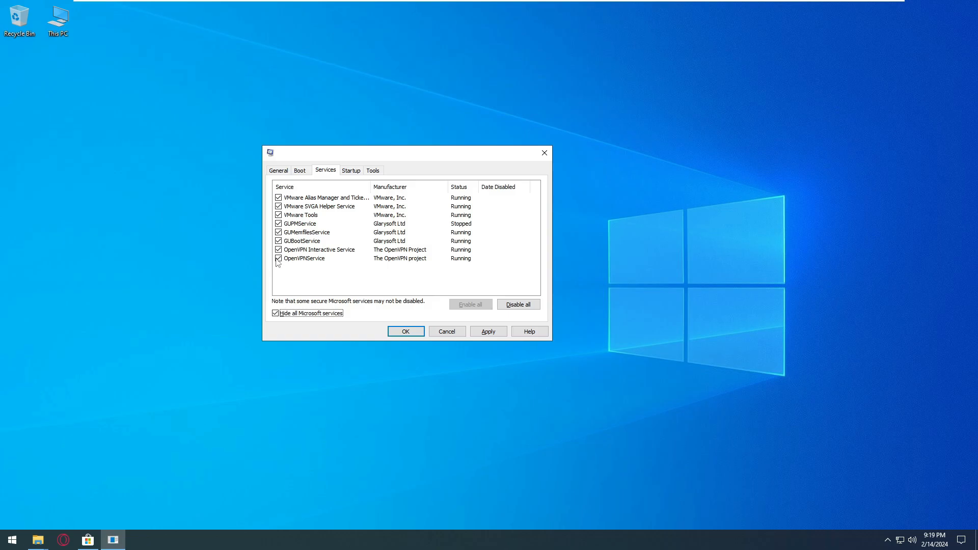
{"action": "left_click", "coordinate": [278, 241]}
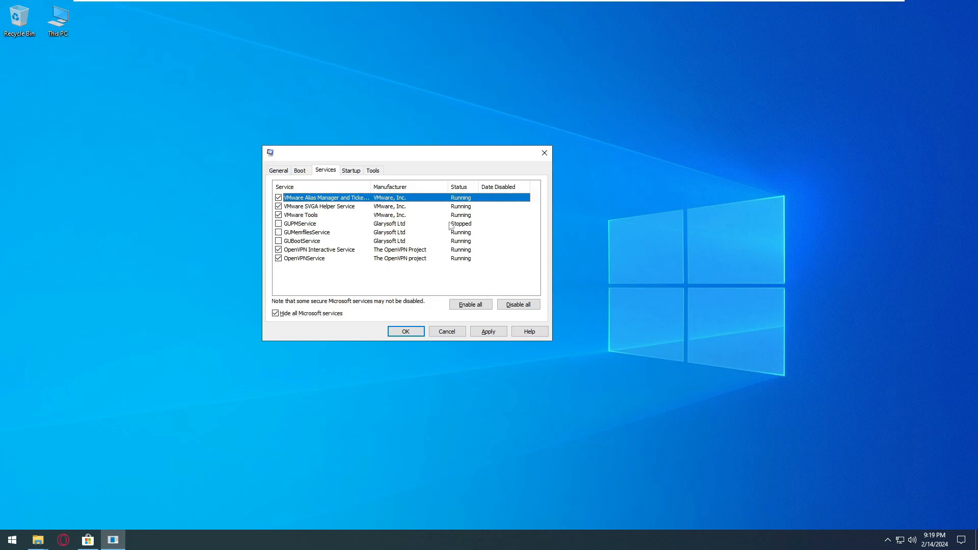
{"action": "left_click", "coordinate": [488, 332]}
{"action": "left_click", "coordinate": [405, 332]}
{"action": "left_click", "coordinate": [533, 288]}
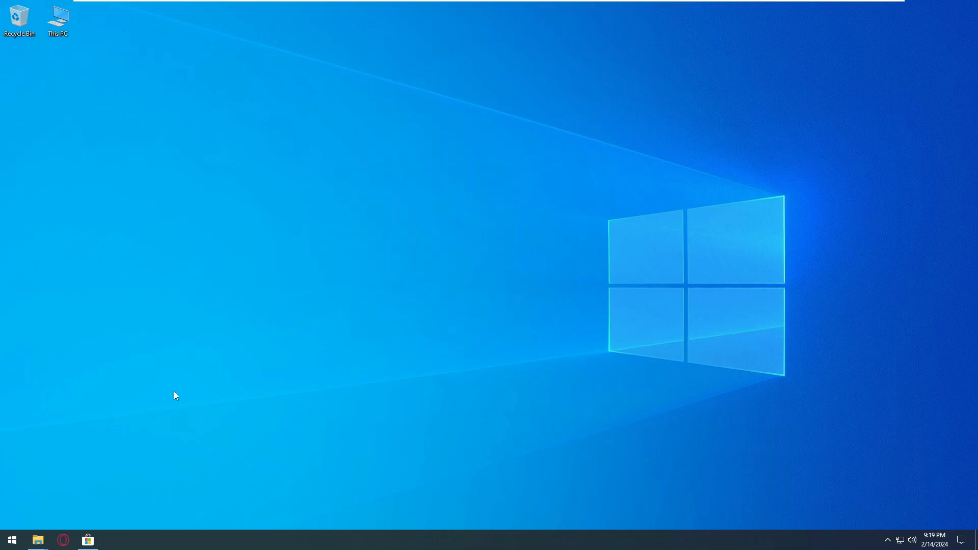
Step: Refresh the desktop twice
{"action": "right_click", "coordinate": [300, 164]}
{"action": "left_click", "coordinate": [326, 194]}
{"action": "right_click", "coordinate": [290, 56]}
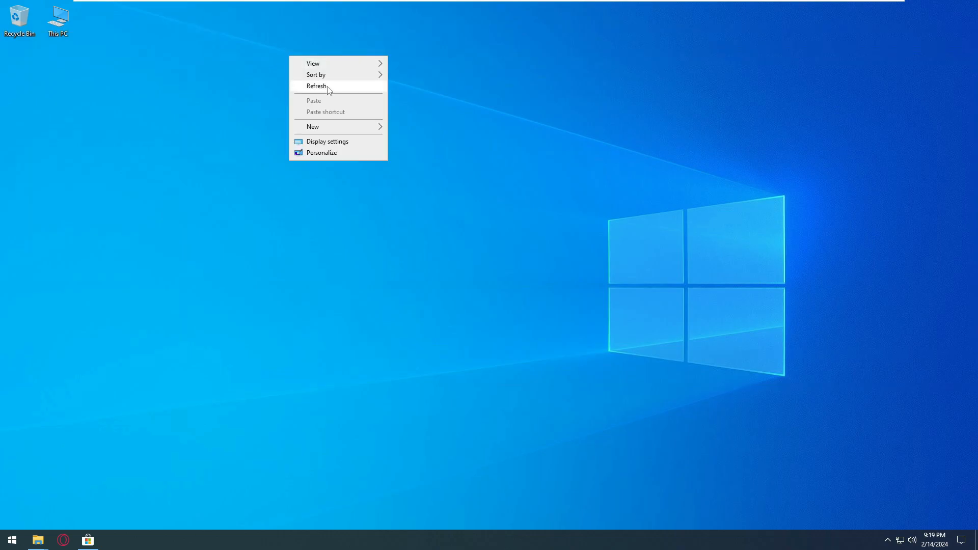
{"action": "left_click", "coordinate": [318, 87]}
{"action": "mouse_move", "coordinate": [791, 2]}
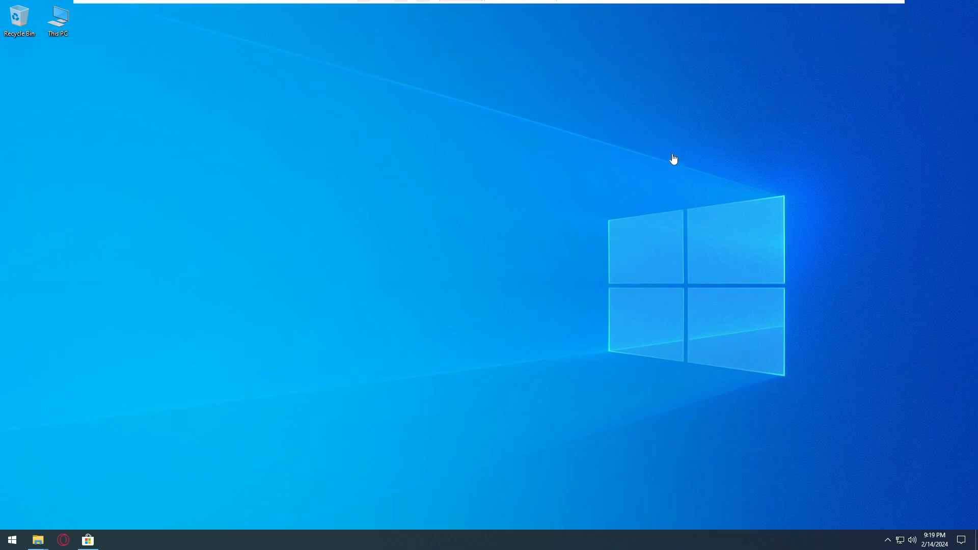
{"action": "mouse_move", "coordinate": [631, 4]}
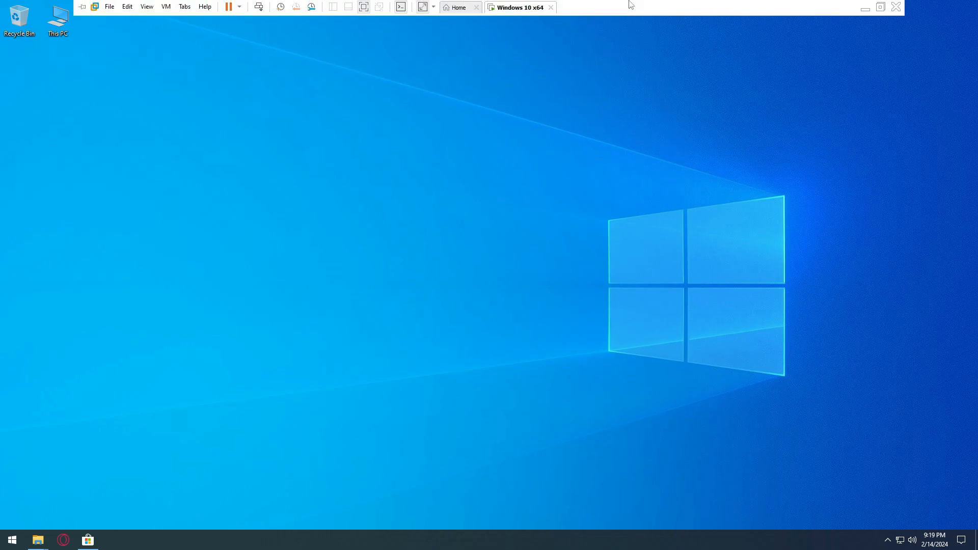